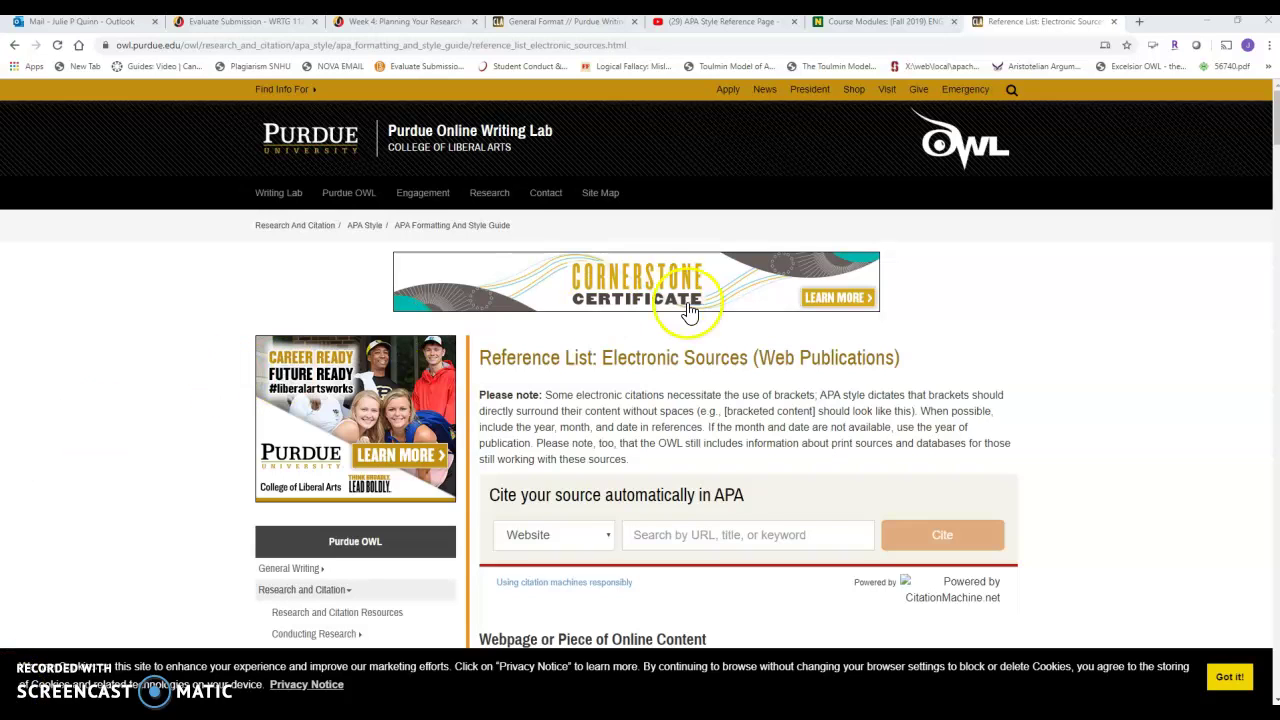
# Examine the General APA Guidelines, running head rules and sample title page on the Purdue OWL General Format page
pyautogui.click(597, 28)
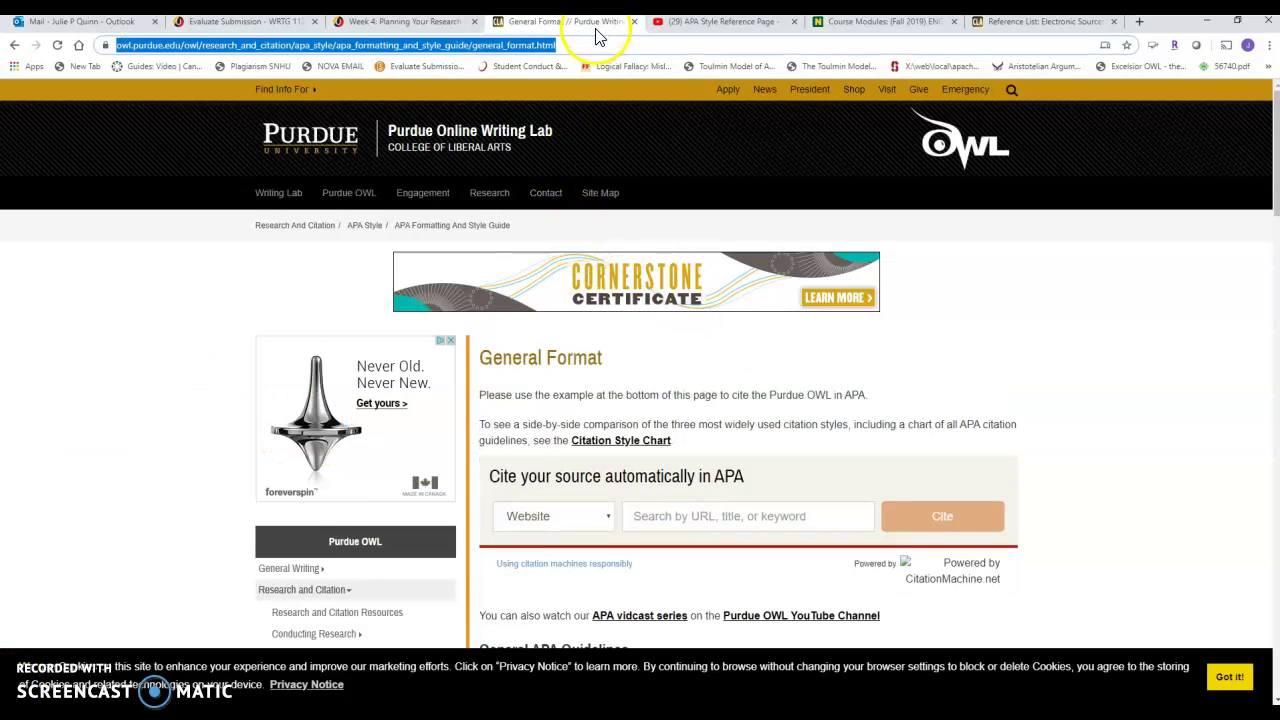
pyautogui.click(1276, 128)
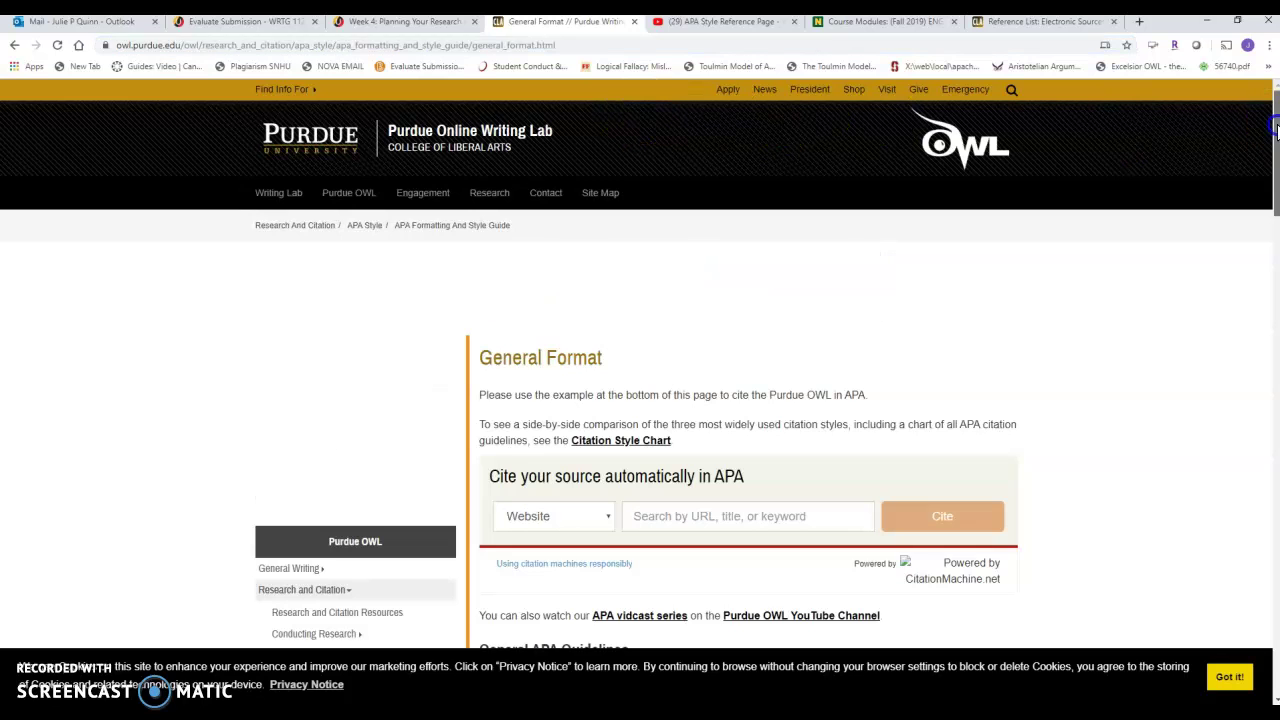
pyautogui.moveTo(1276, 128); pyautogui.dragTo(1276, 200)
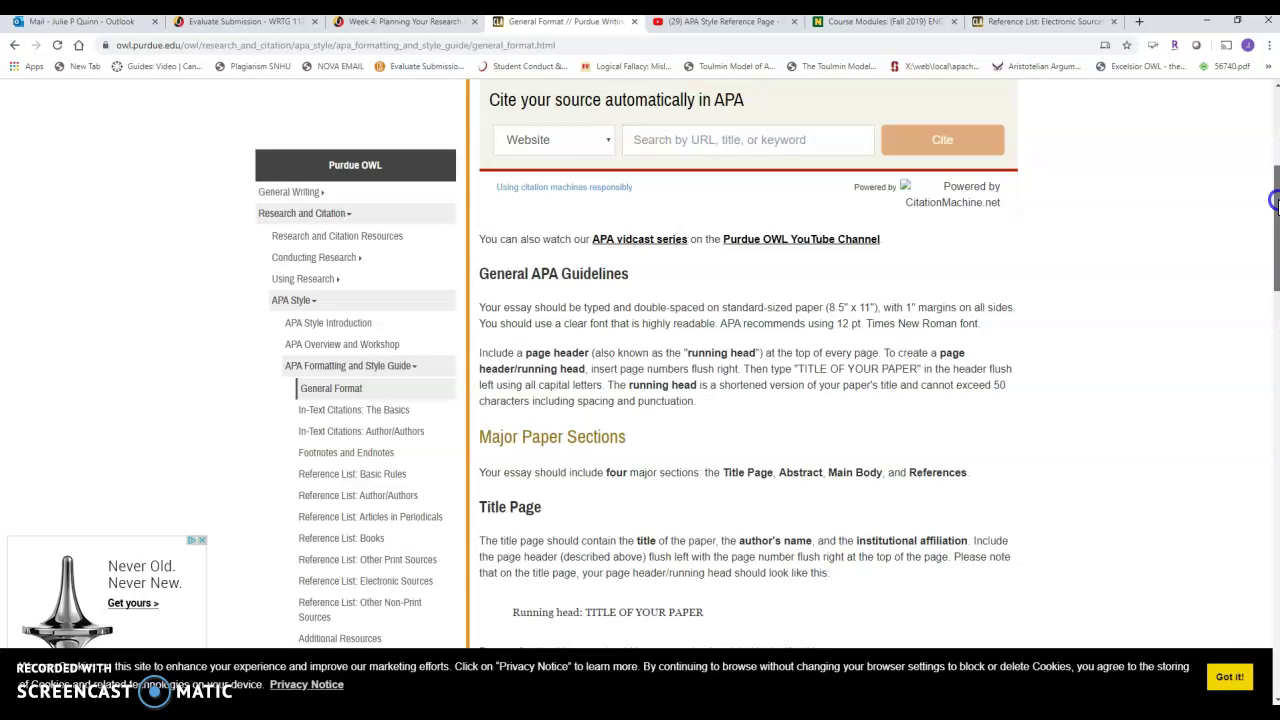
pyautogui.moveTo(1276, 200); pyautogui.dragTo(1276, 248)
pyautogui.click(1276, 252)
pyautogui.click(1276, 251)
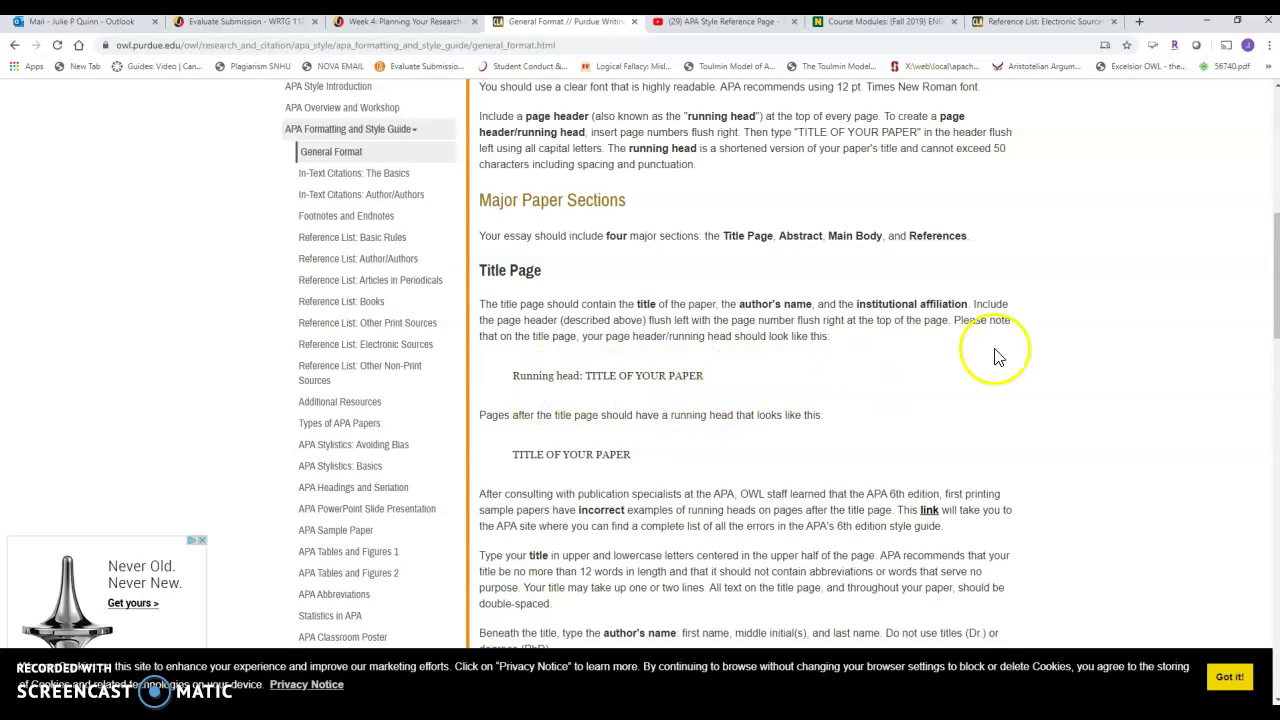
pyautogui.scroll(-1, 1266, 295)
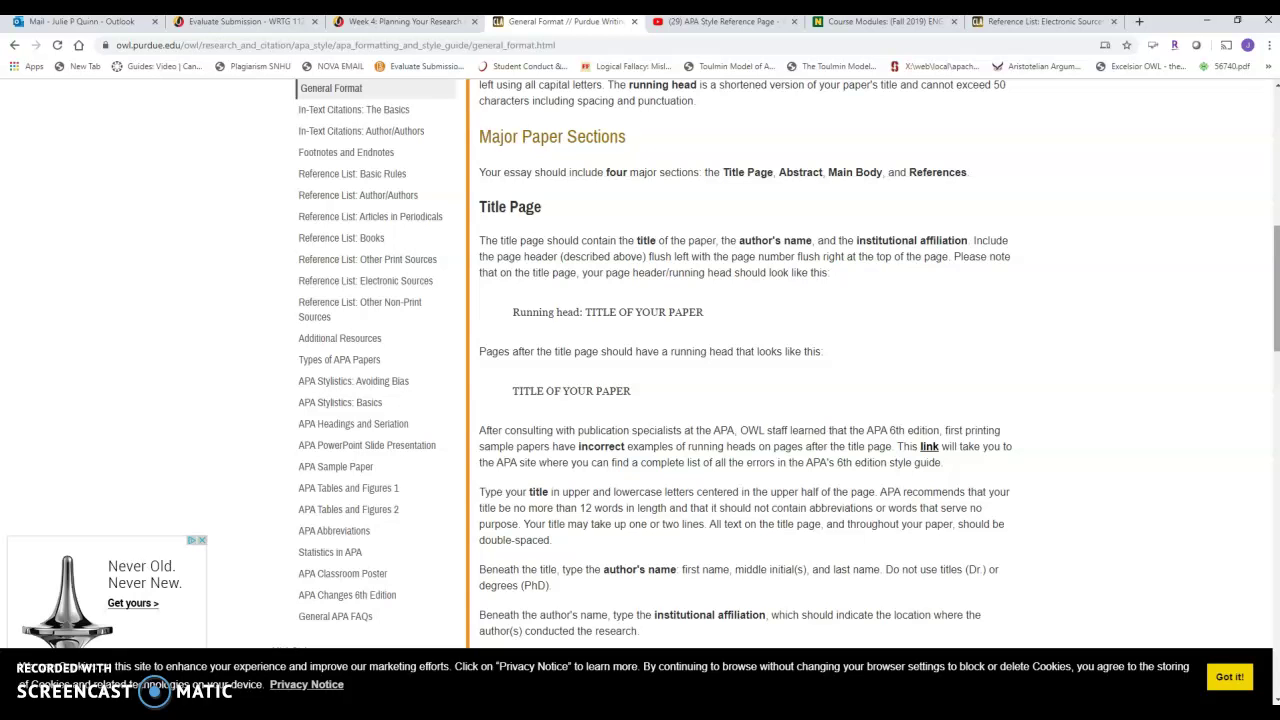
pyautogui.scroll(-3, 1257, 300)
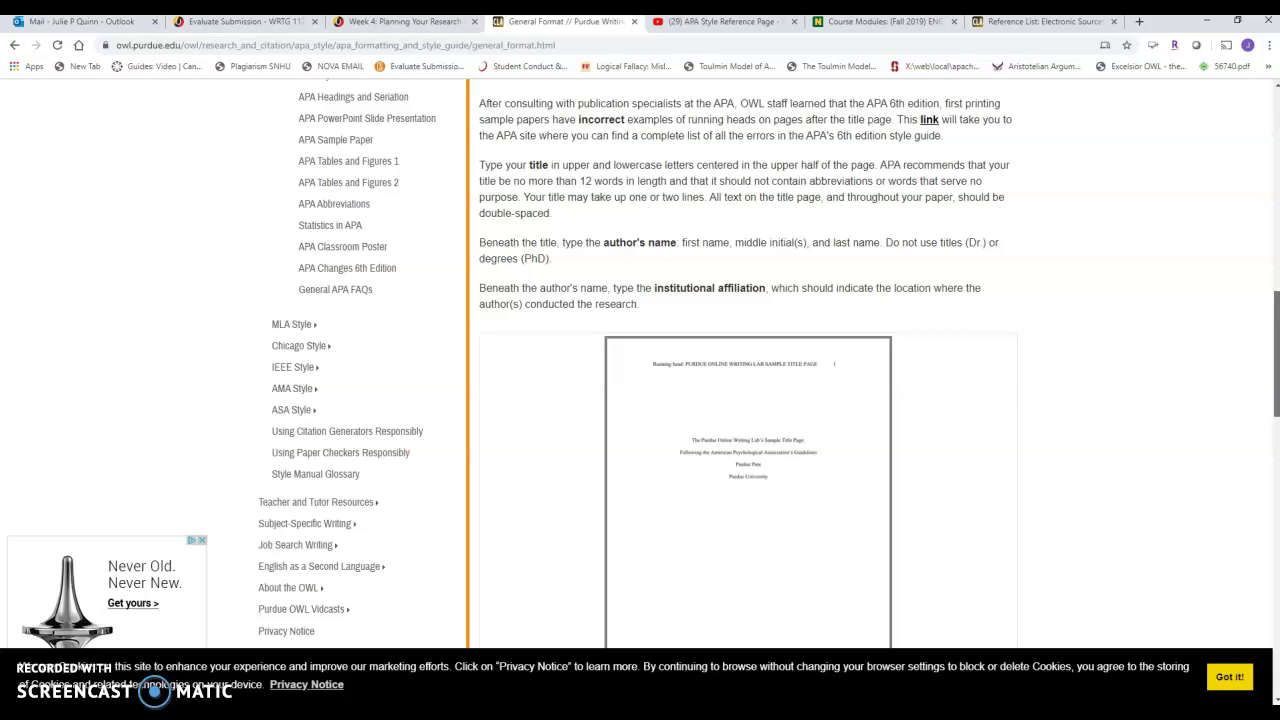
pyautogui.scroll(-1, 1257, 371)
pyautogui.scroll(1, 1257, 371)
pyautogui.scroll(-2, 1257, 371)
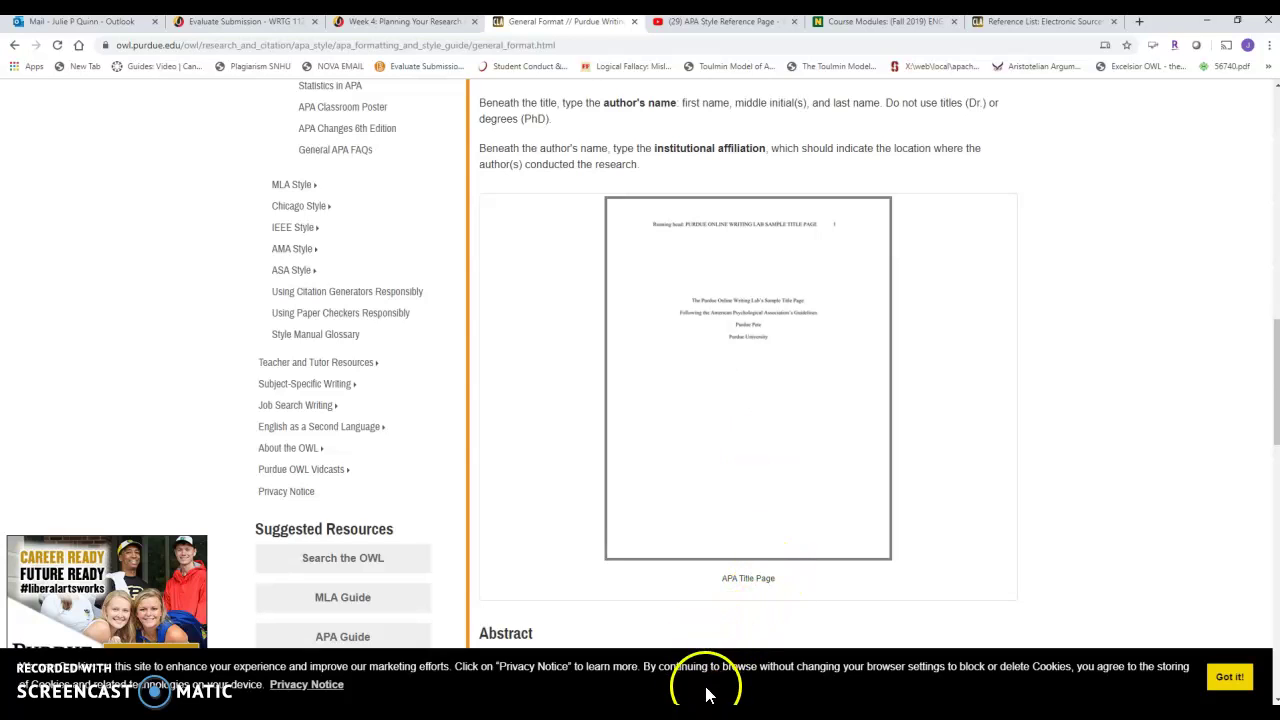
# Switch to Word and create a new blank document
pyautogui.moveTo(715, 712)
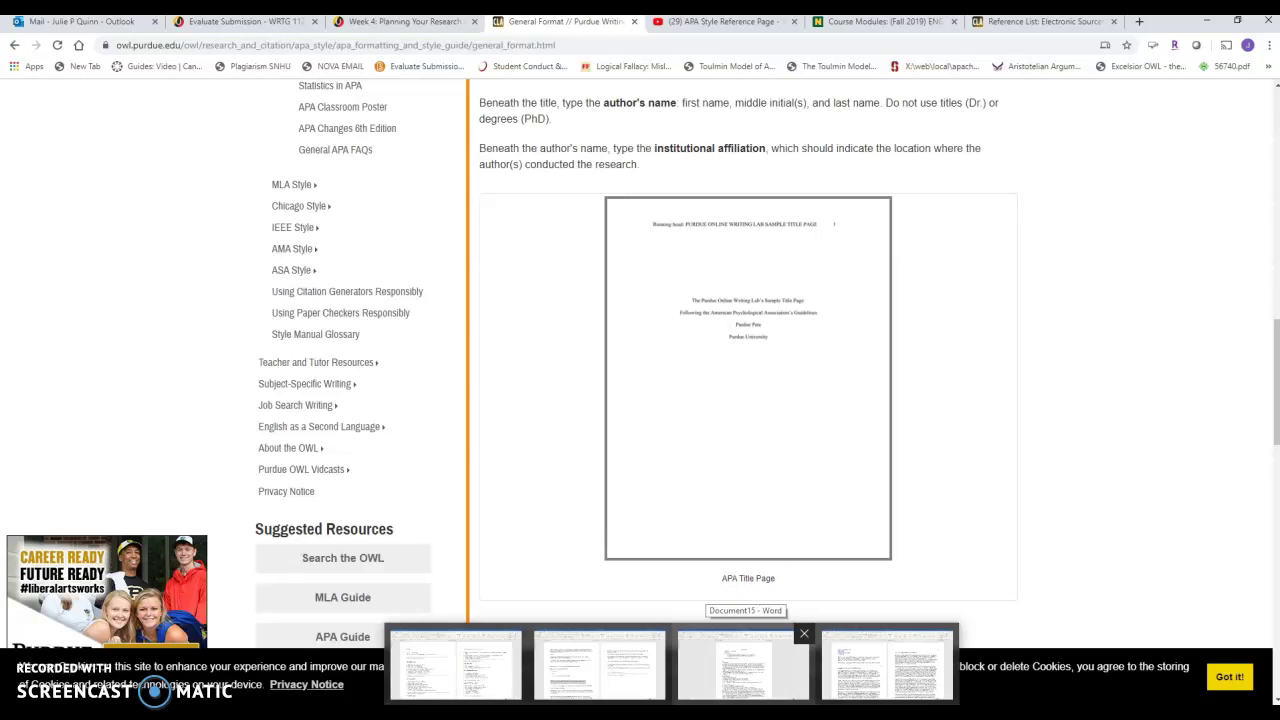
pyautogui.click(608, 684)
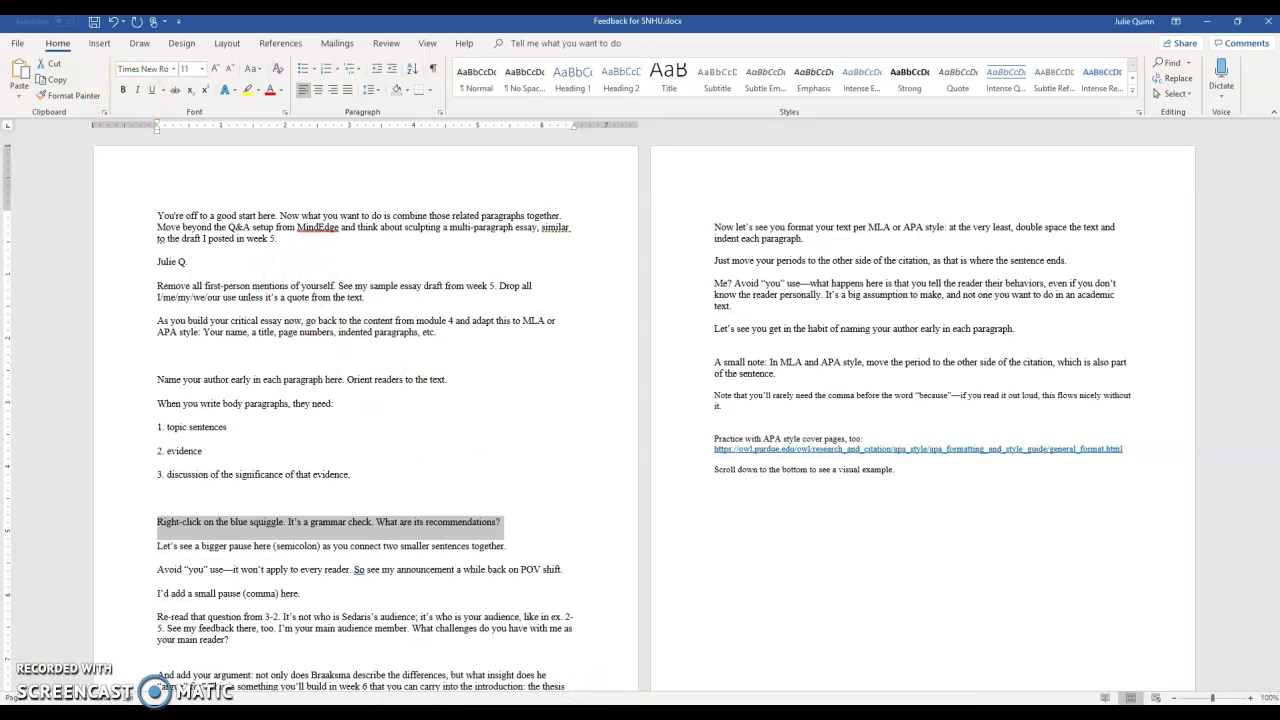
pyautogui.click(17, 43)
pyautogui.click(36, 105)
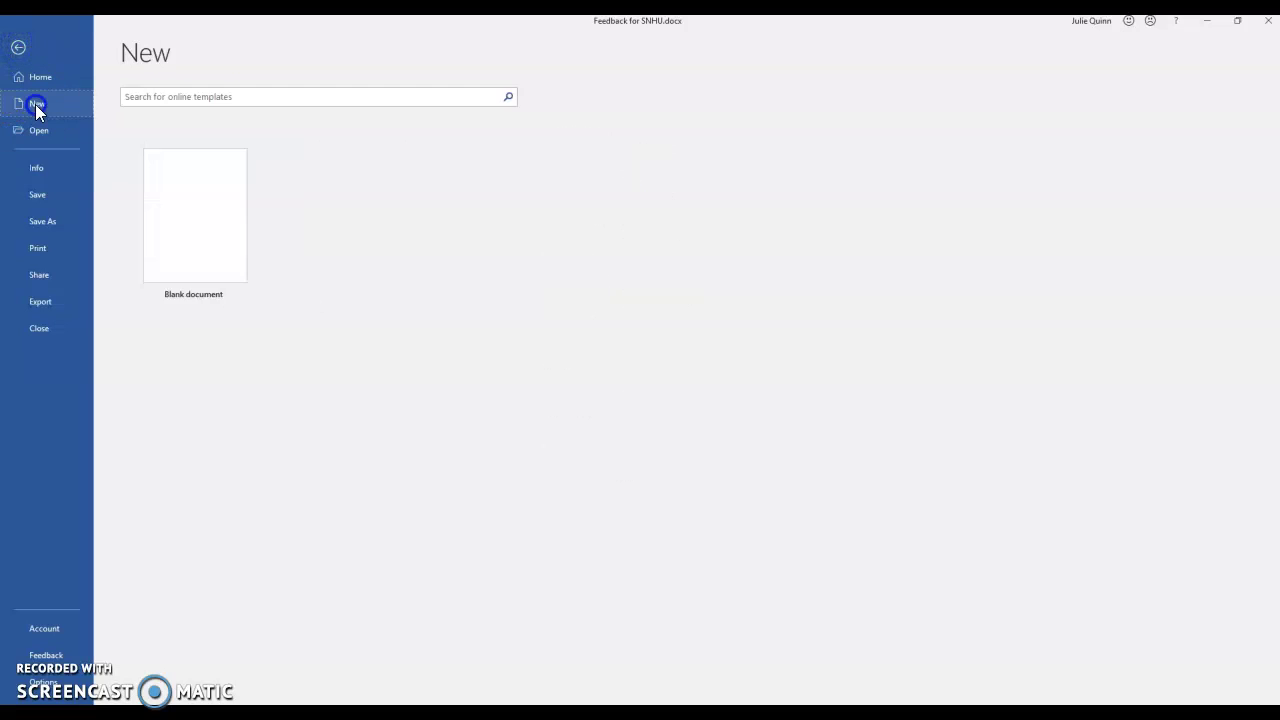
pyautogui.click(148, 208)
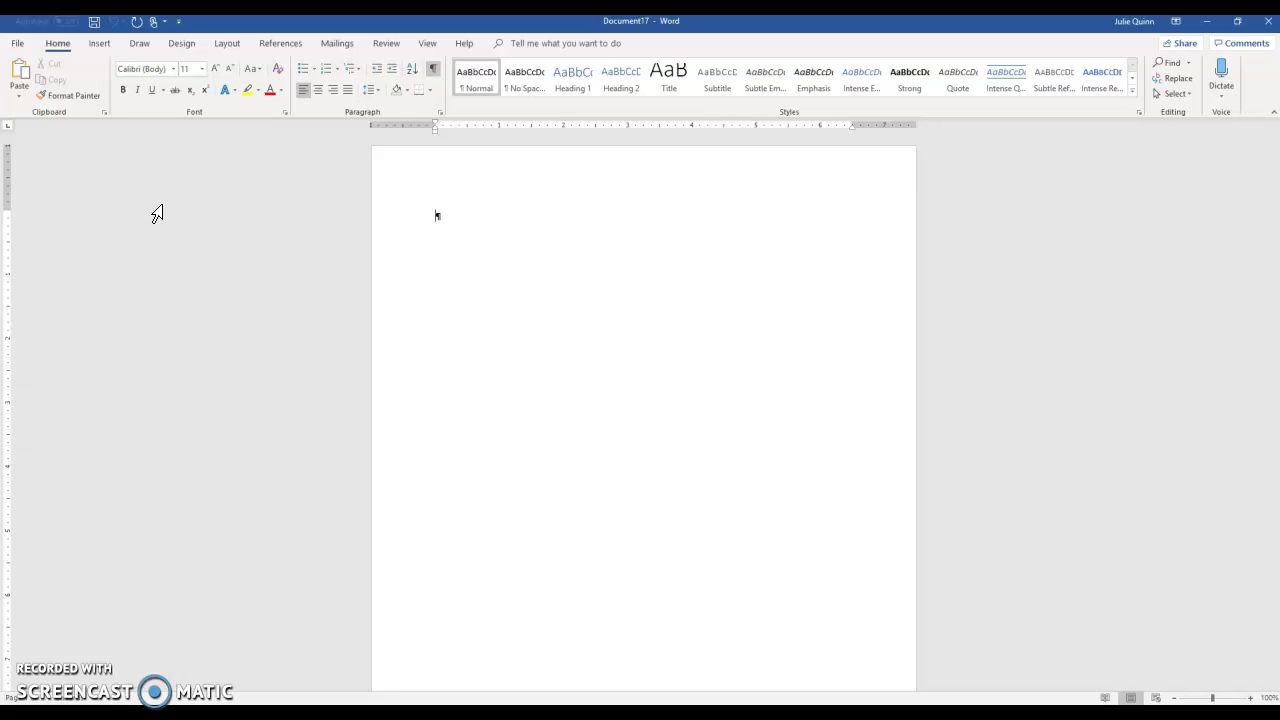
# Open the page header and insert a right-aligned page number at the top of the page using Plain Number 3
pyautogui.click(494, 211)
pyautogui.click(493, 175)
pyautogui.doubleClick(493, 175)
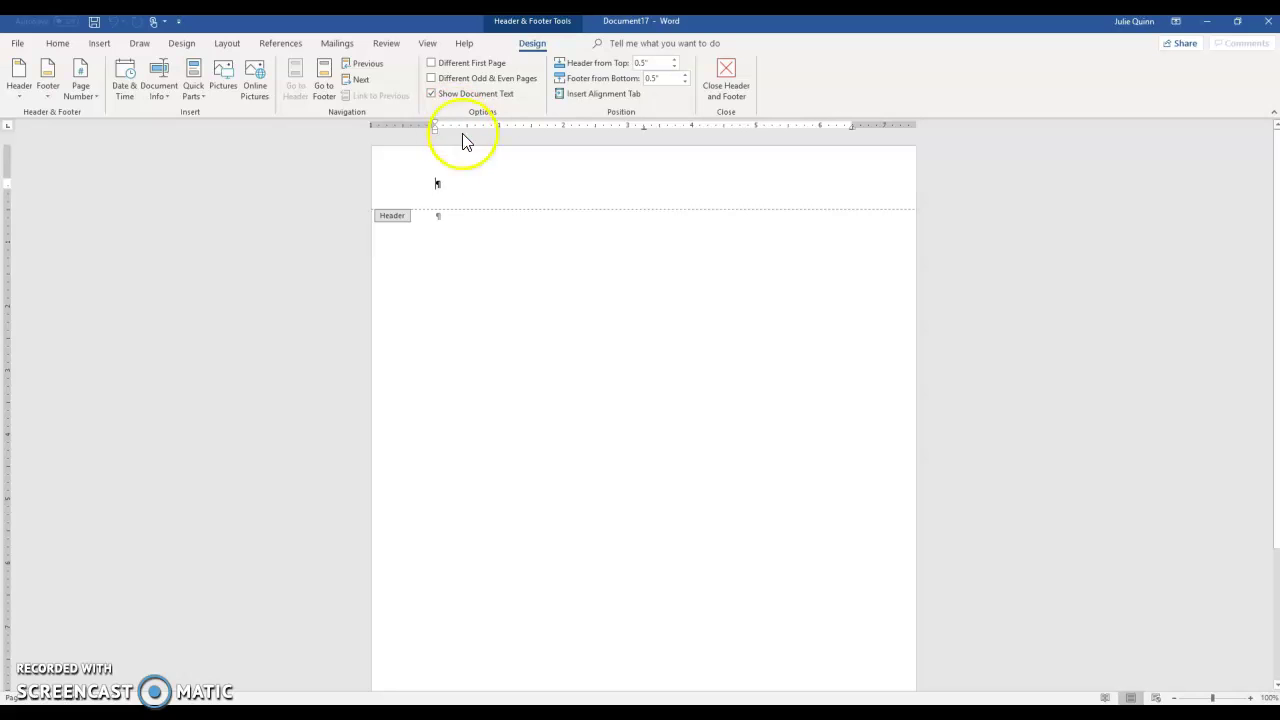
pyautogui.click(80, 88)
pyautogui.click(90, 112)
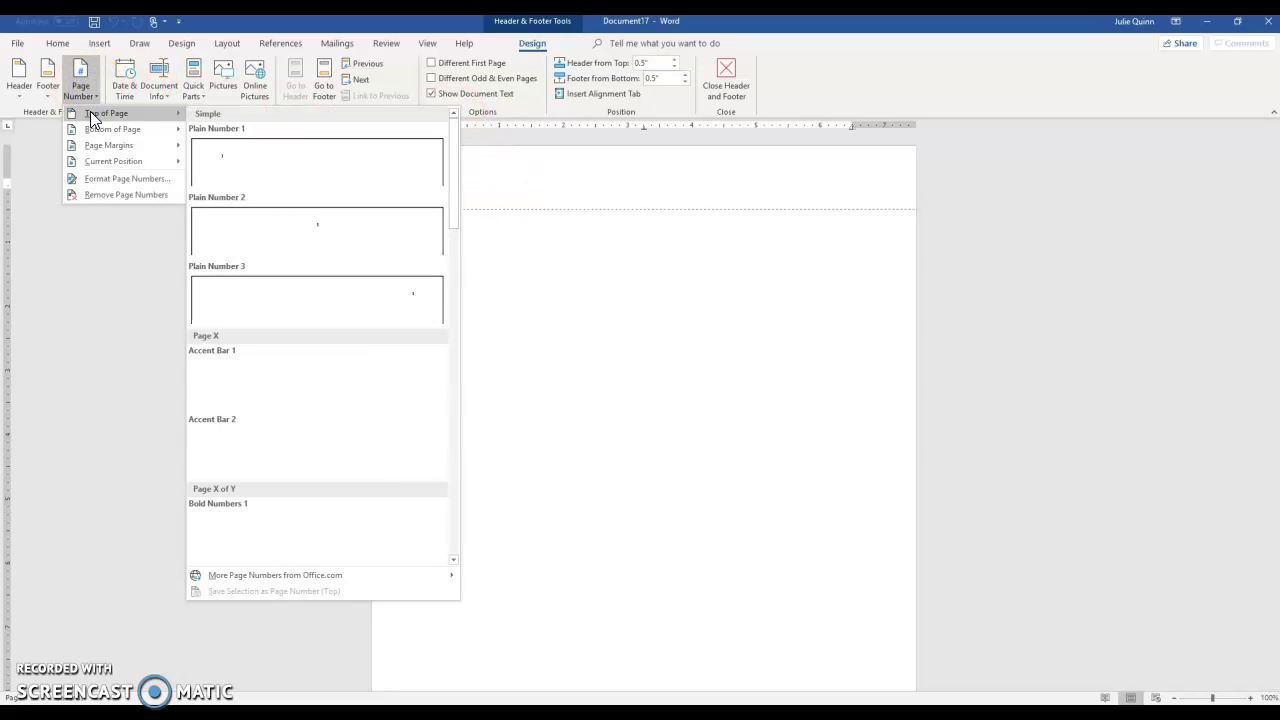
pyautogui.click(310, 297)
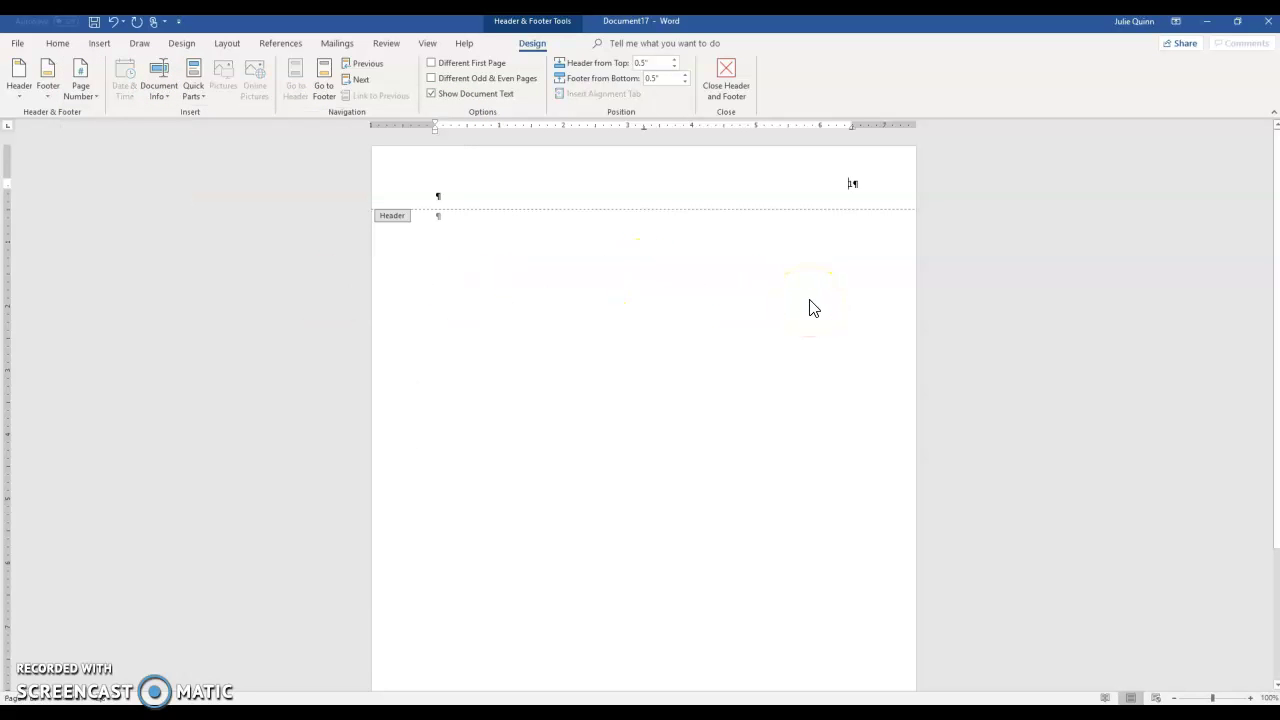
pyautogui.click(868, 232)
pyautogui.write('Running head')
pyautogui.hotkey('ctrl', 'z')
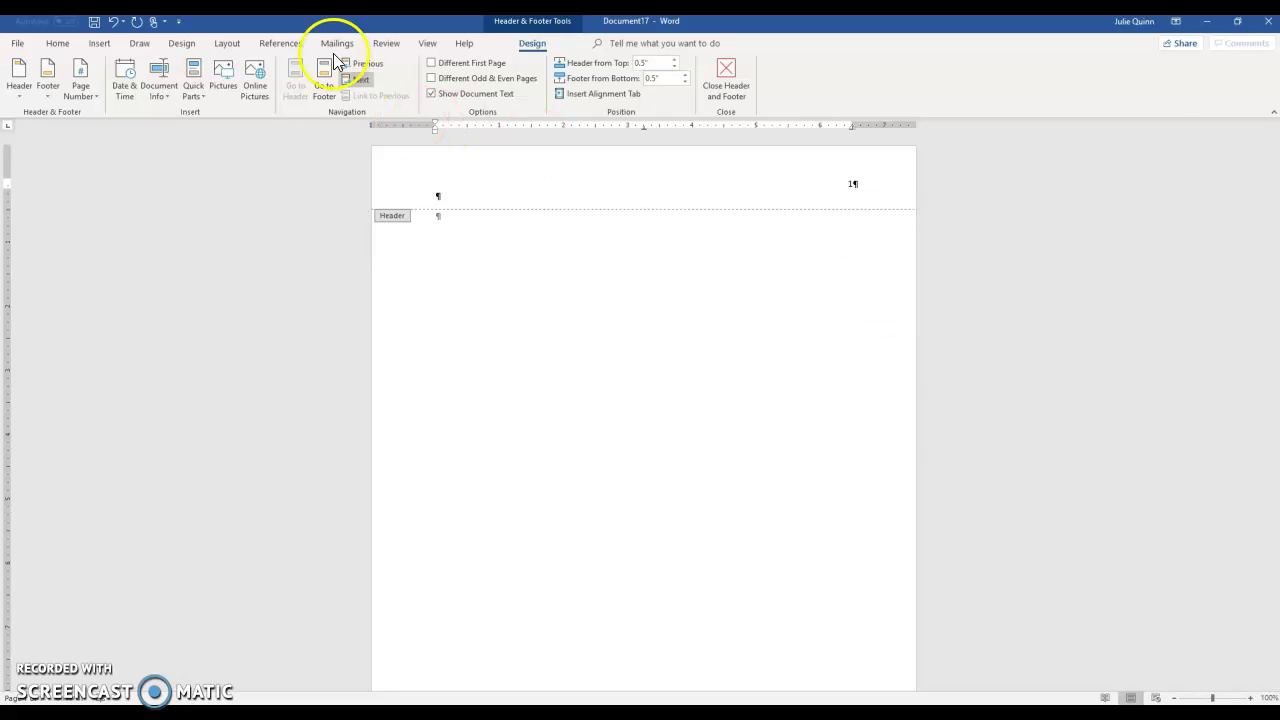
# Set the header font to Times New Roman before the page number
pyautogui.click(58, 44)
pyautogui.click(173, 68)
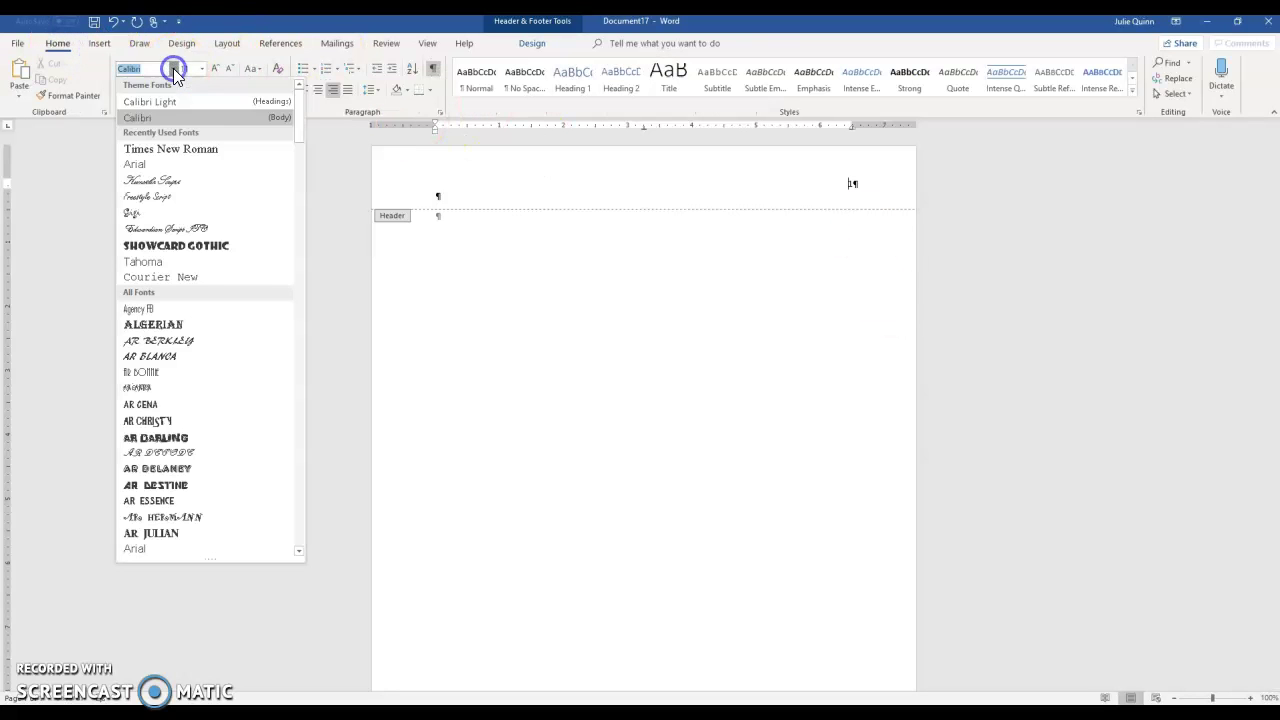
pyautogui.click(179, 160)
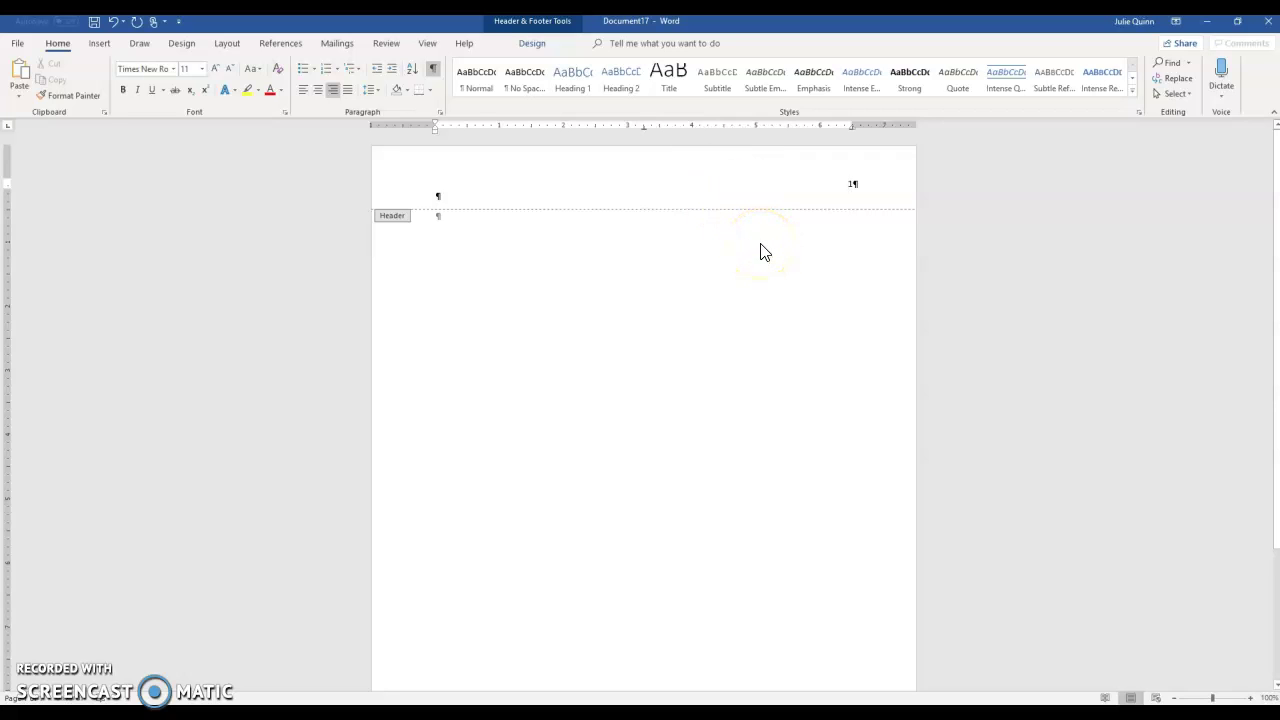
# Enter "Running head: ANNOTATED BIBLIOGRAPHY" in the header, spaced out to the left margin from the page number, and hide the formatting marks
pyautogui.write('Running head: ')
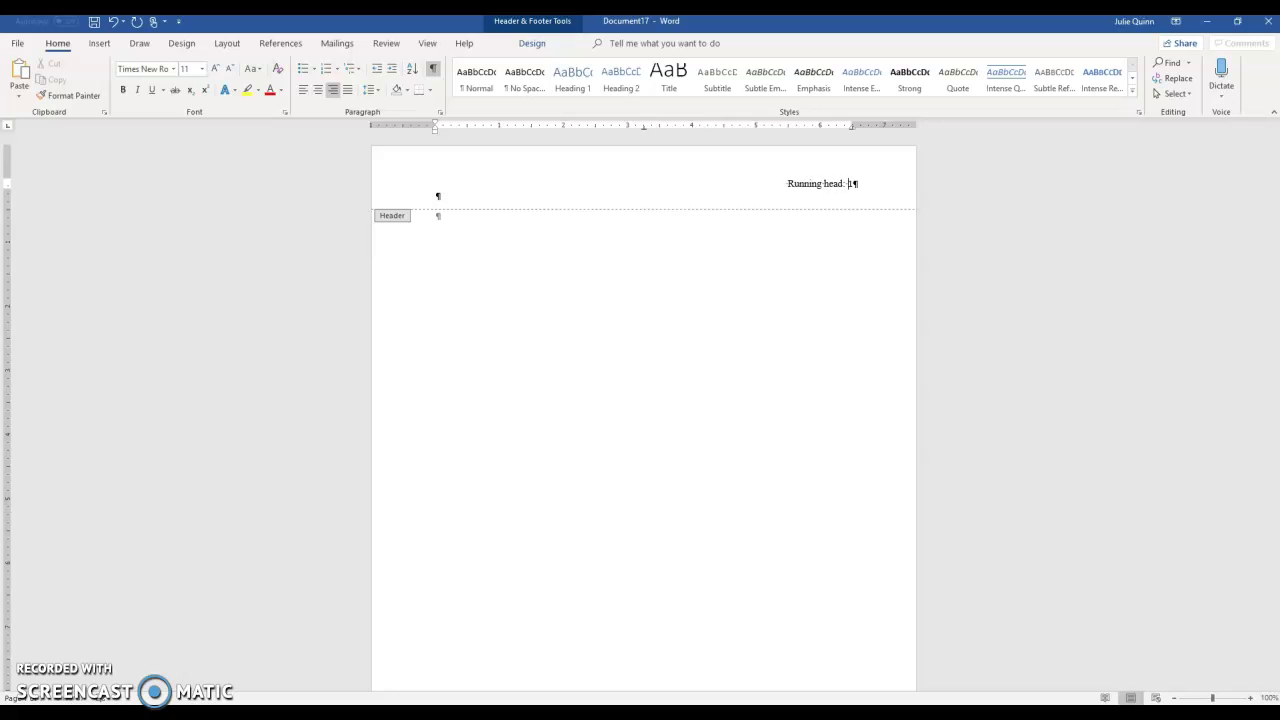
pyautogui.write('ANNOTATED BU')
pyautogui.press('BackSpace')
pyautogui.write('IBLIO')
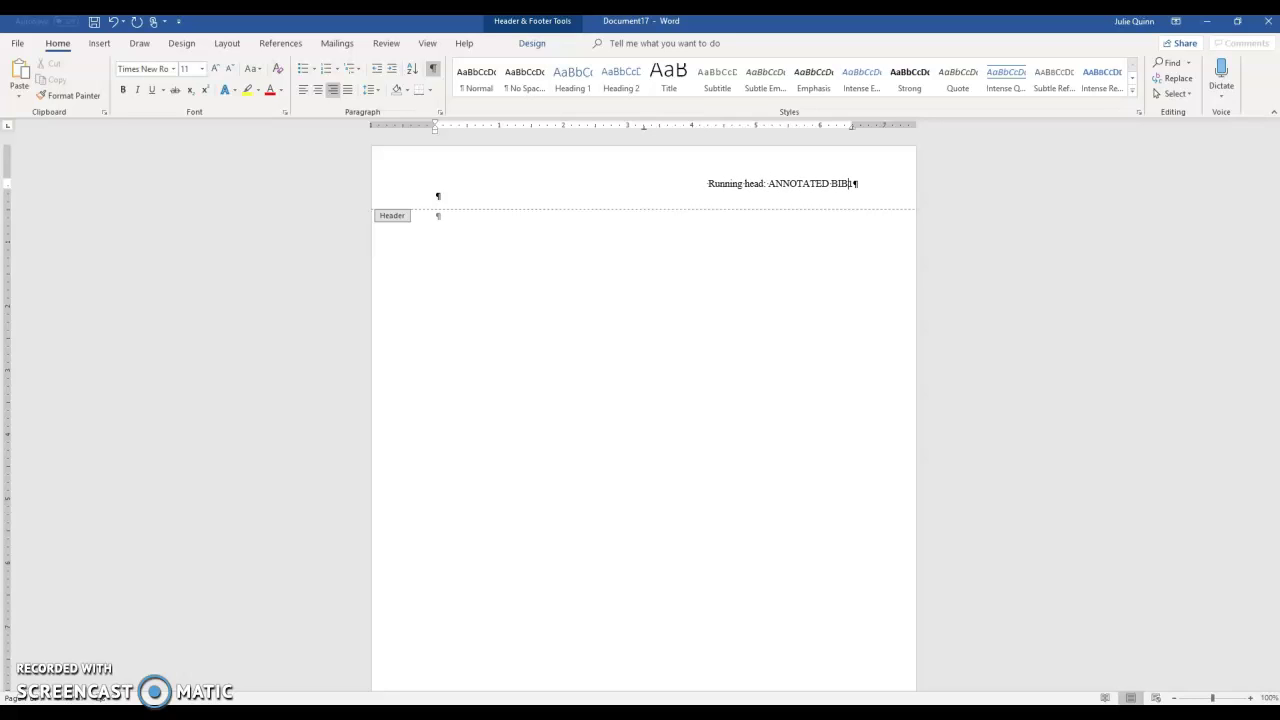
pyautogui.write('GRAPHY')
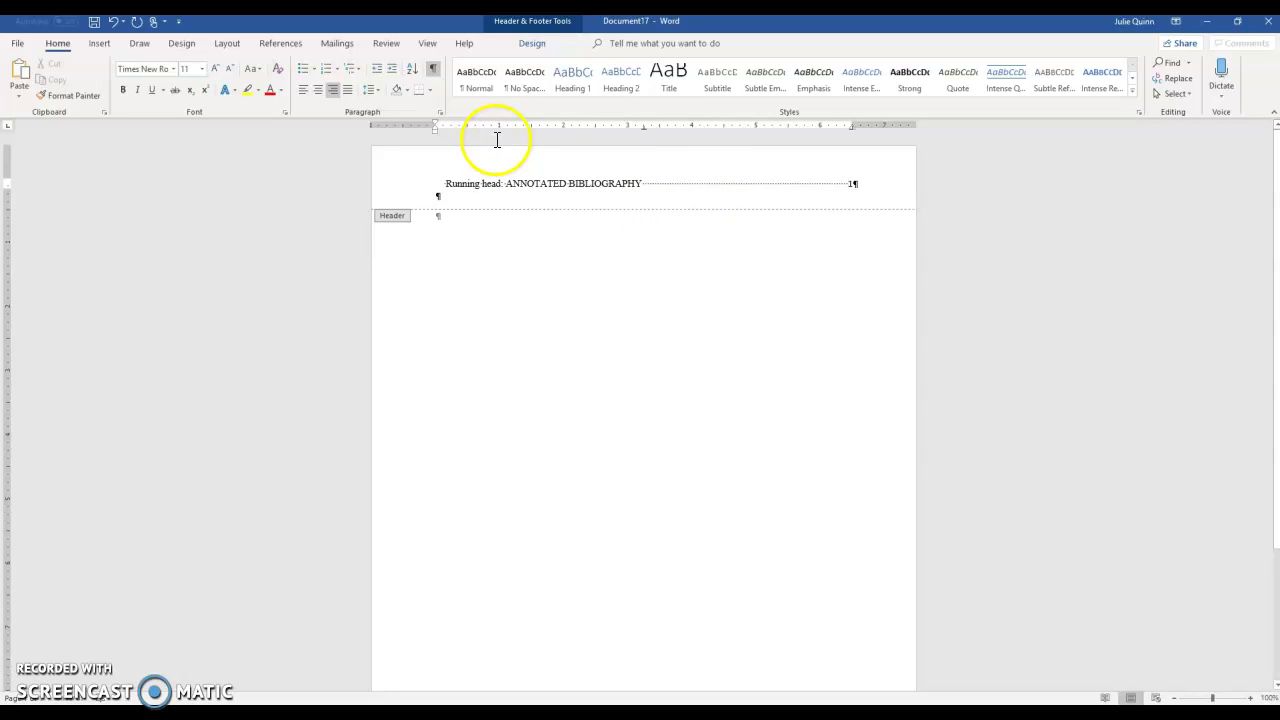
pyautogui.click(434, 70)
pyautogui.click(620, 396)
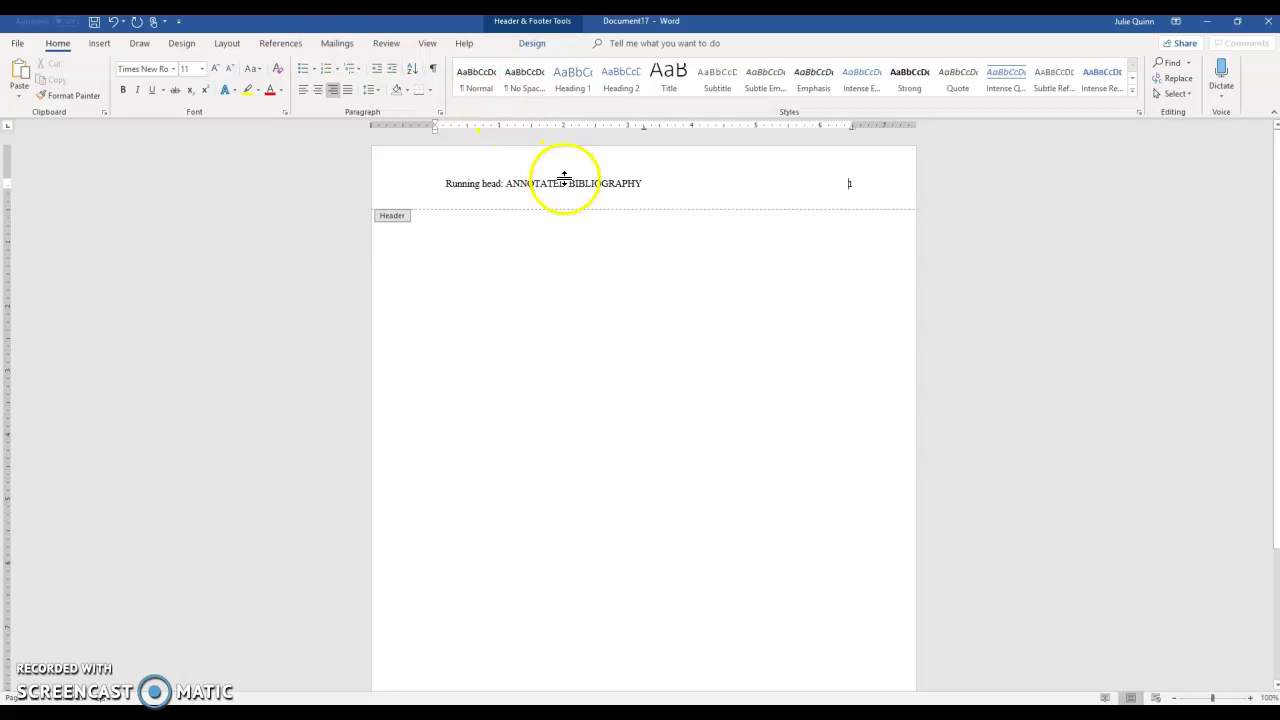
# Turn on Different First Page and give the first page header a Plain Number 3 page number preceded by "Running head: "
pyautogui.click(532, 43)
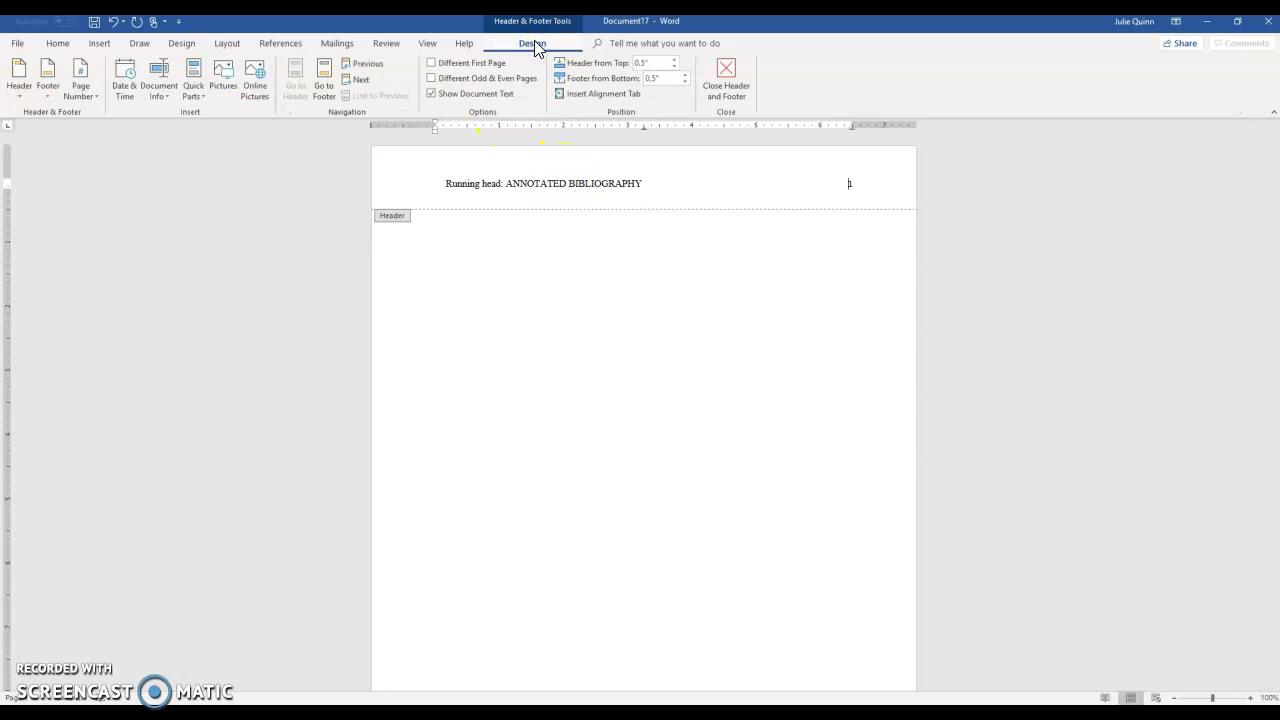
pyautogui.click(440, 66)
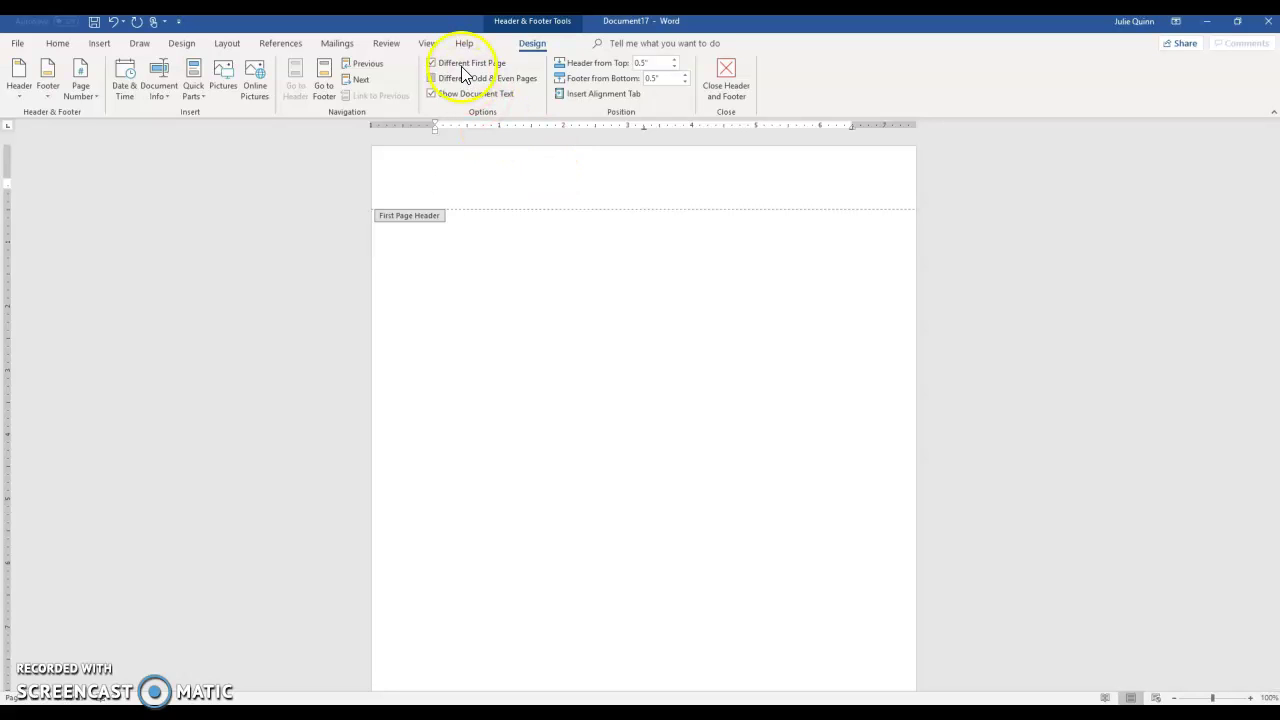
pyautogui.click(80, 82)
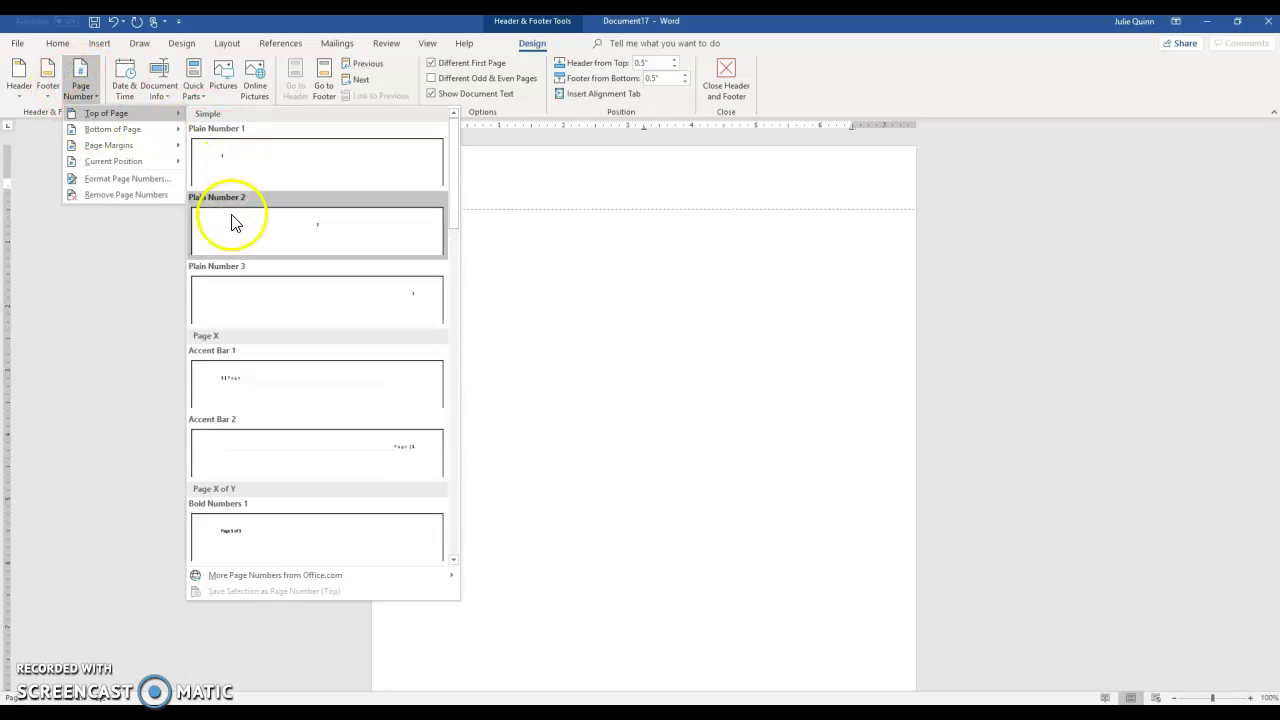
pyautogui.click(263, 293)
pyautogui.write('Running head: 1')
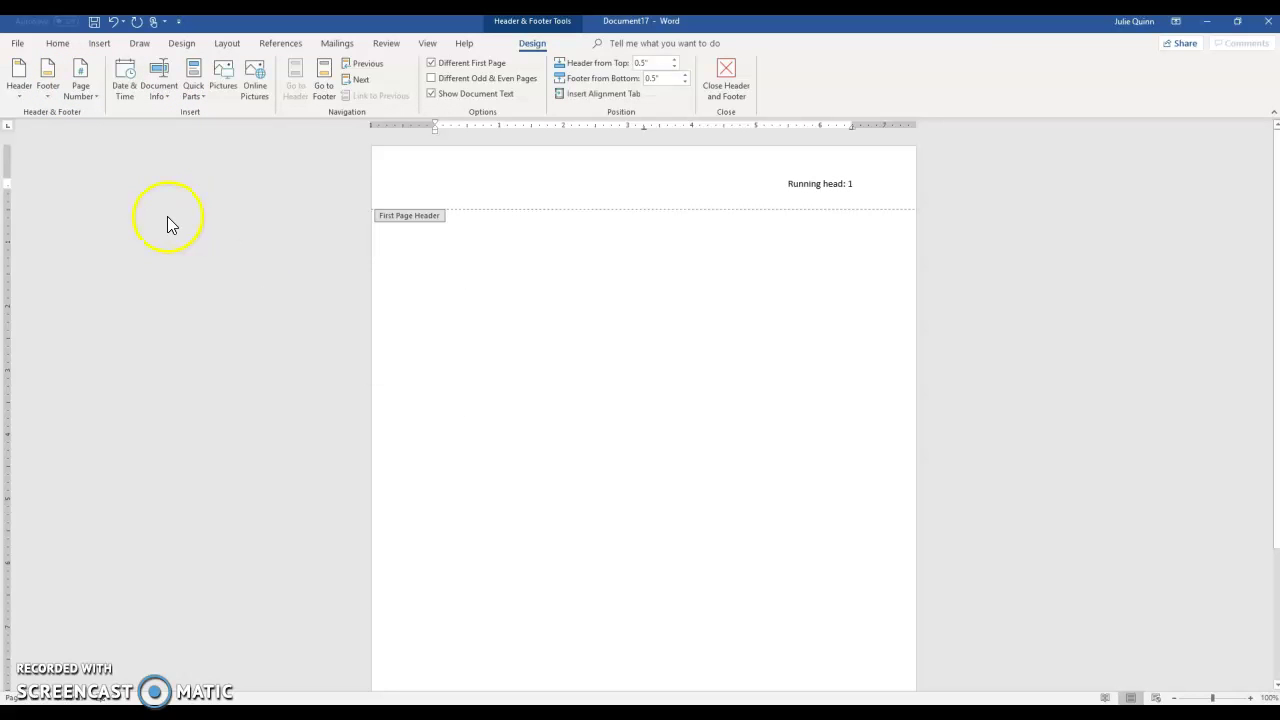
# Set the "Running head:" text in the first page header to Times New Roman
pyautogui.click(54, 42)
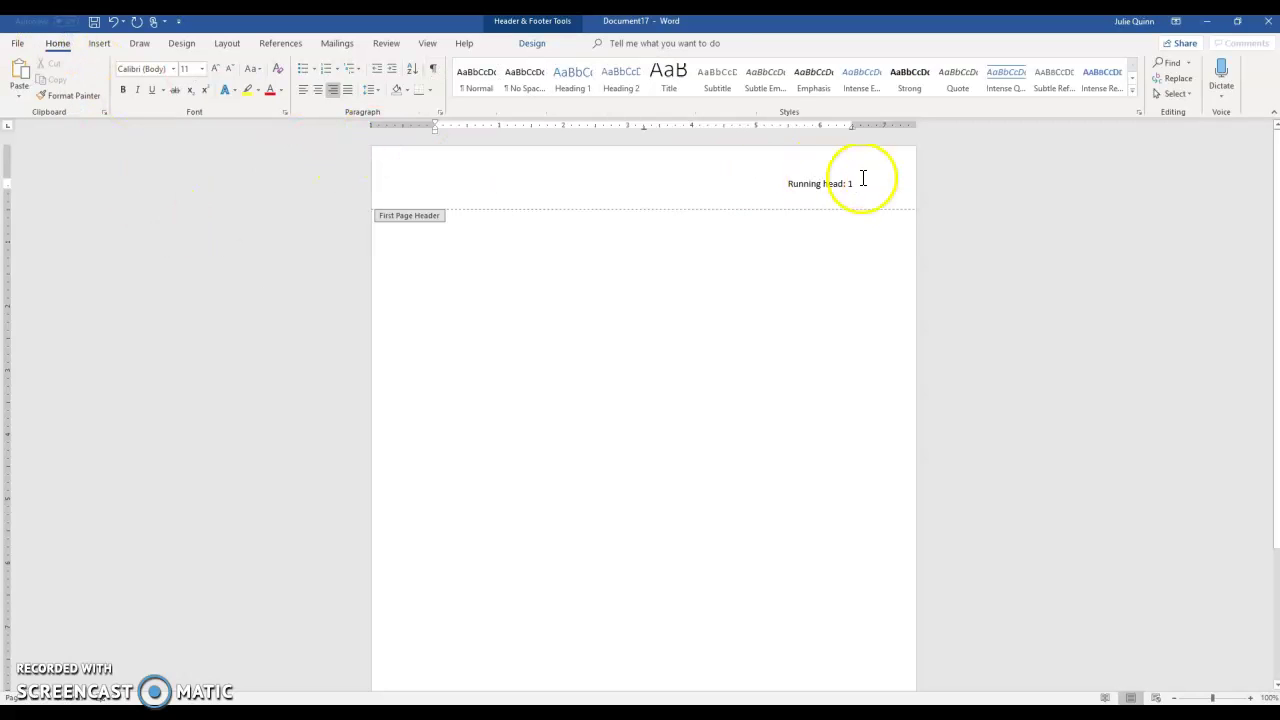
pyautogui.moveTo(847, 184); pyautogui.dragTo(778, 184)
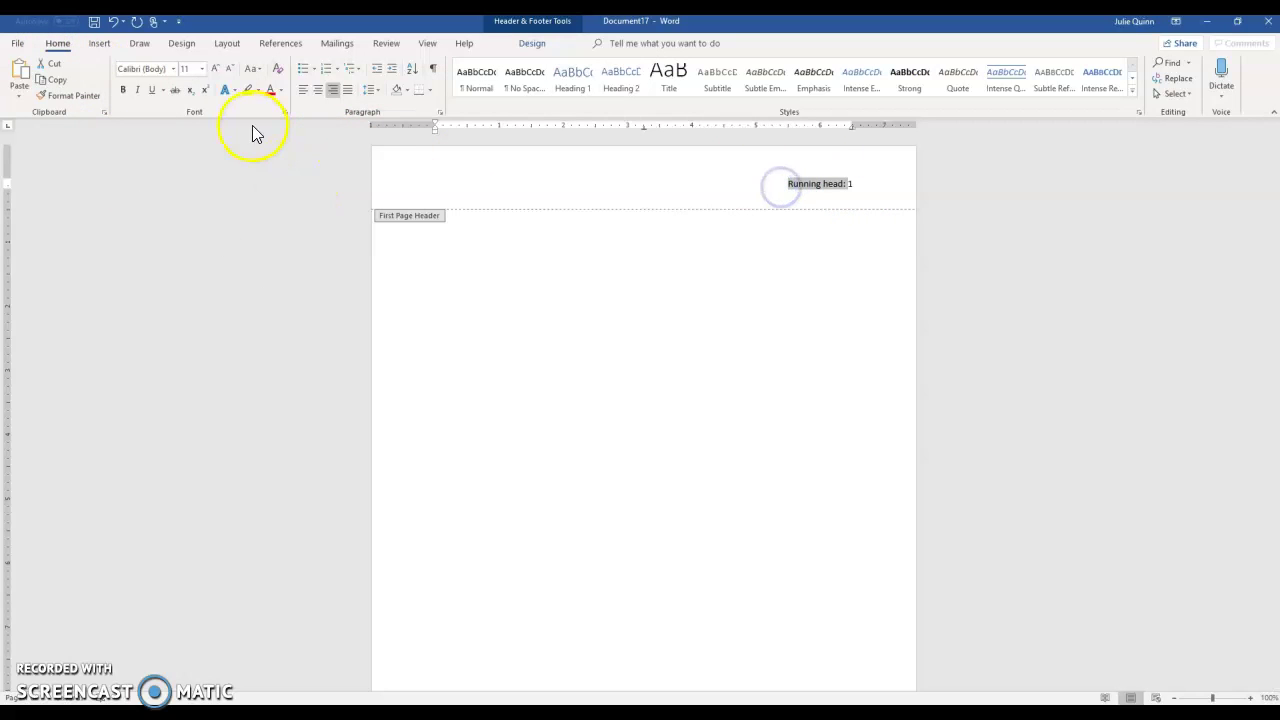
pyautogui.click(173, 69)
pyautogui.click(165, 150)
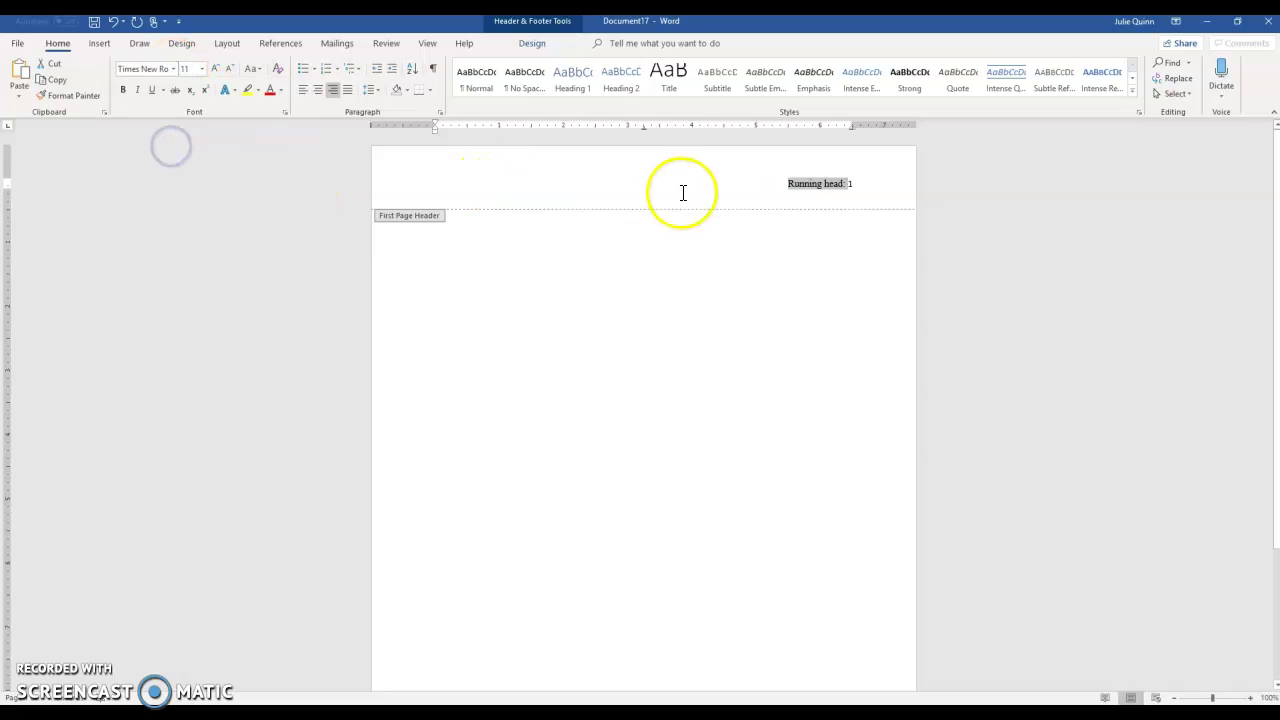
# Add "ANNOTATED BIBLIOGRAPHY" after "Running head:", space it out to the left margin from the page number, and return to the document body
pyautogui.click(850, 184)
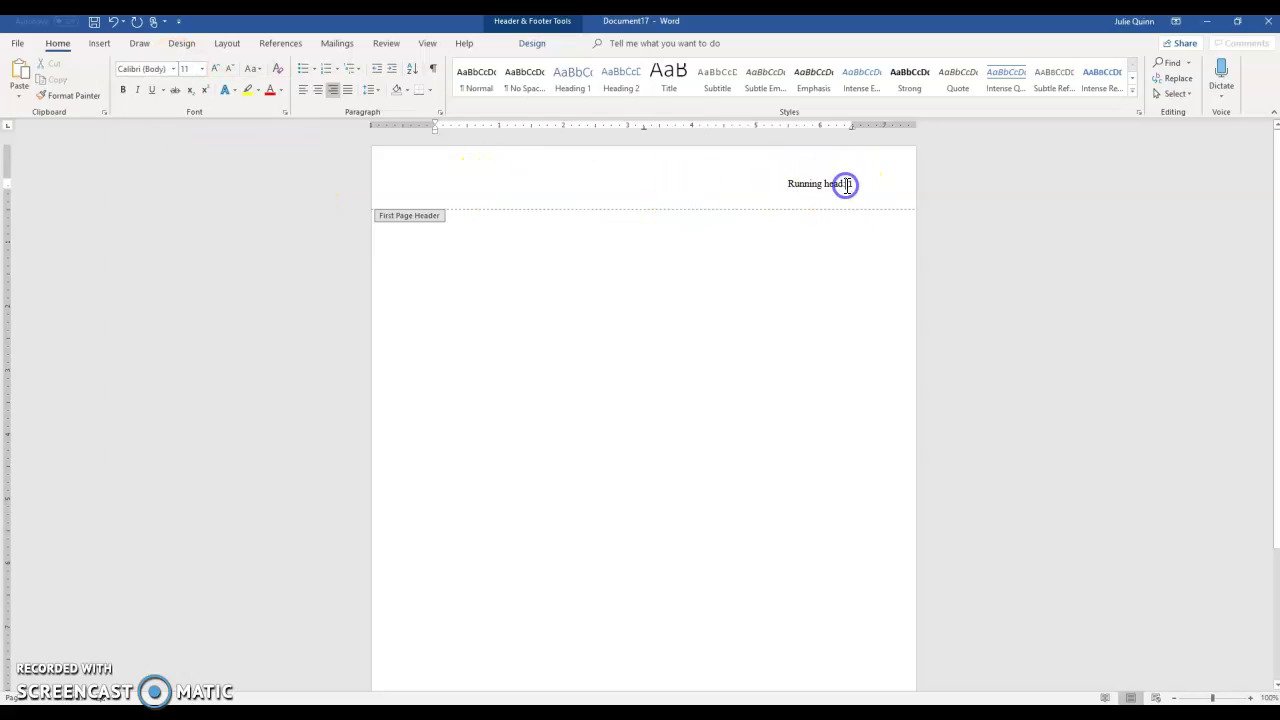
pyautogui.write('ANNOTATED BIBLIOGRAPHY')
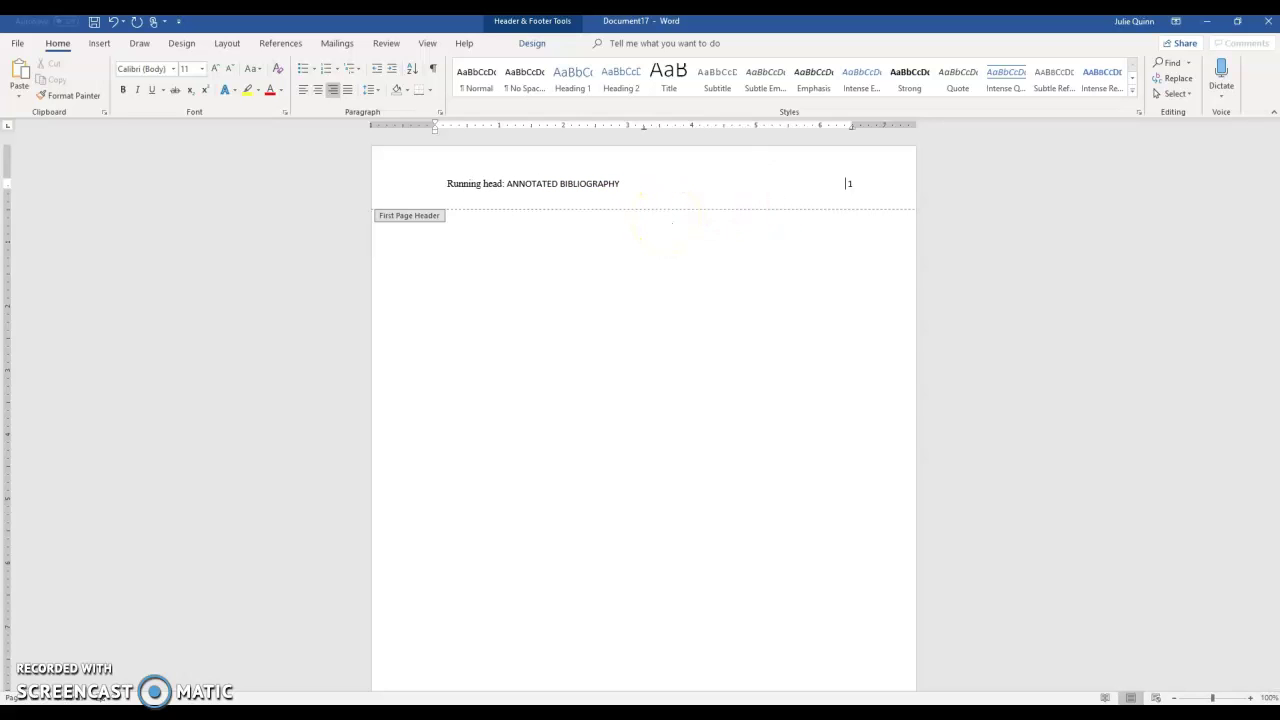
pyautogui.doubleClick(589, 386)
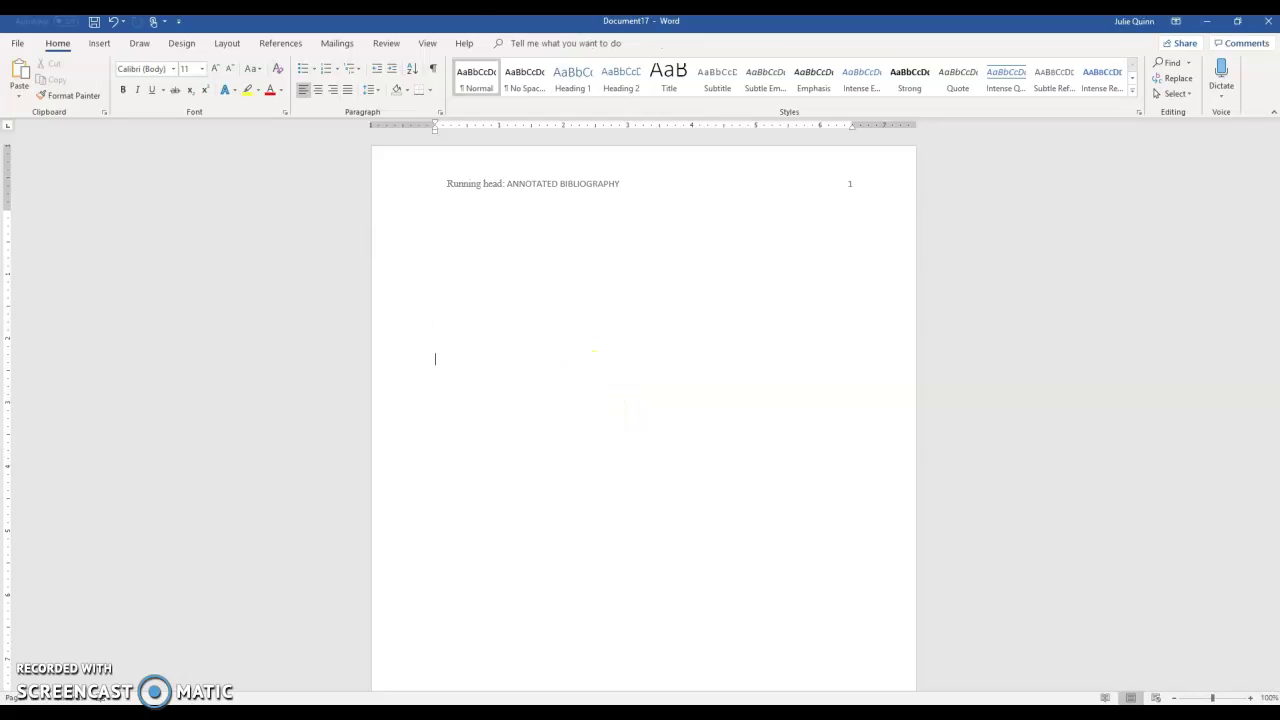
# Enter a centred title block reading "Annotated Bibliography", with the author's name and "UMGC" on the lines beneath
pyautogui.click(317, 90)
pyautogui.write('Annotated Bio')
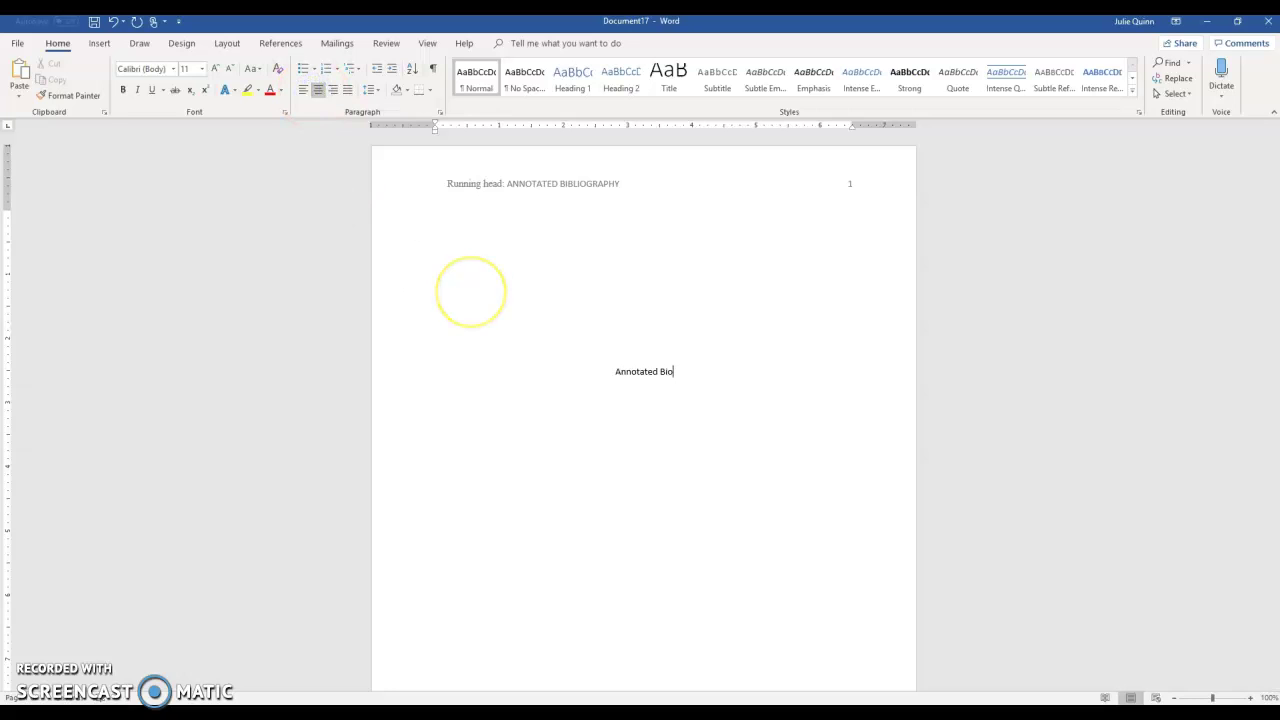
pyautogui.press('BackSpace')
pyautogui.write('liography')
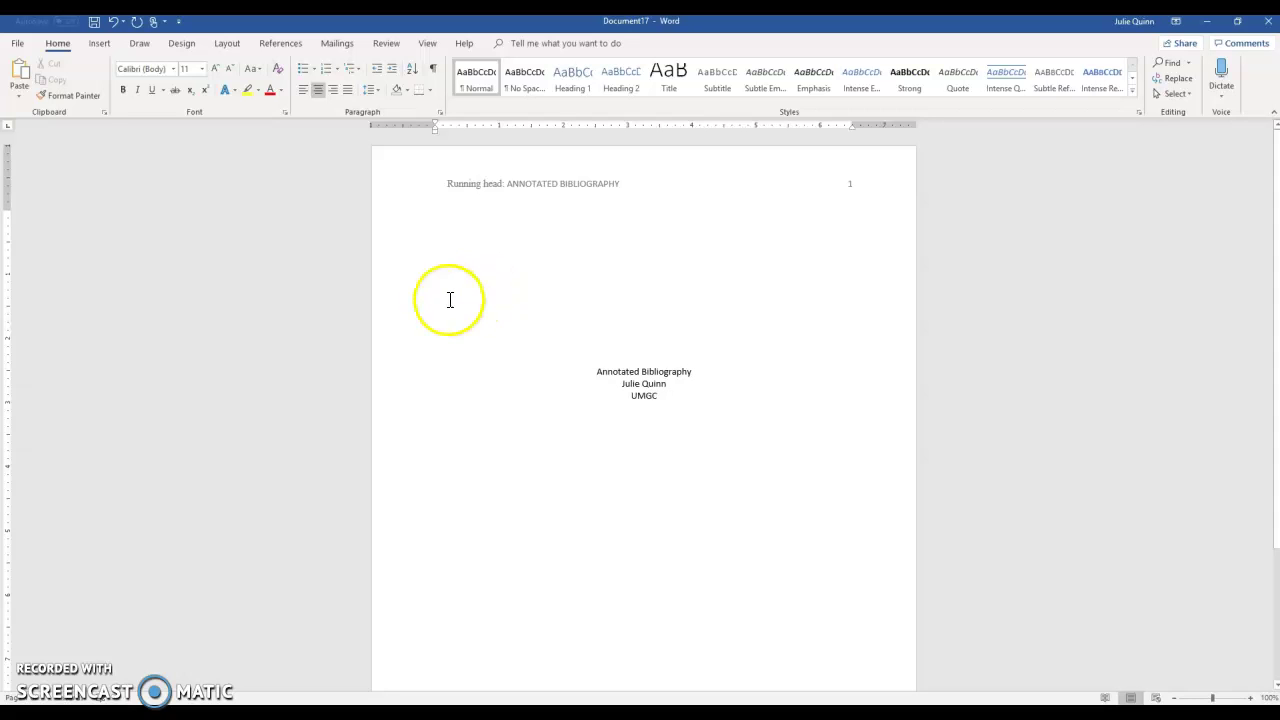
# Format the three title block lines in 12 pt Times New Roman
pyautogui.moveTo(662, 396); pyautogui.dragTo(557, 369)
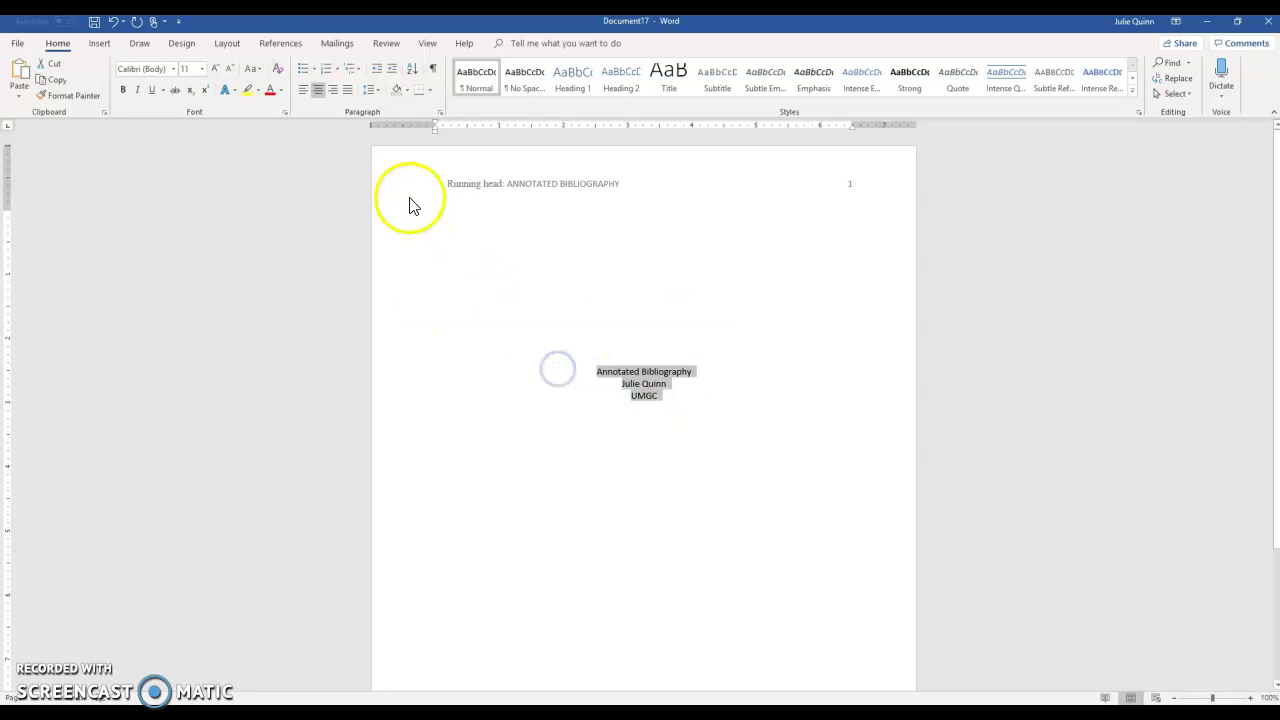
pyautogui.click(201, 70)
pyautogui.click(189, 136)
pyautogui.click(172, 69)
pyautogui.click(166, 149)
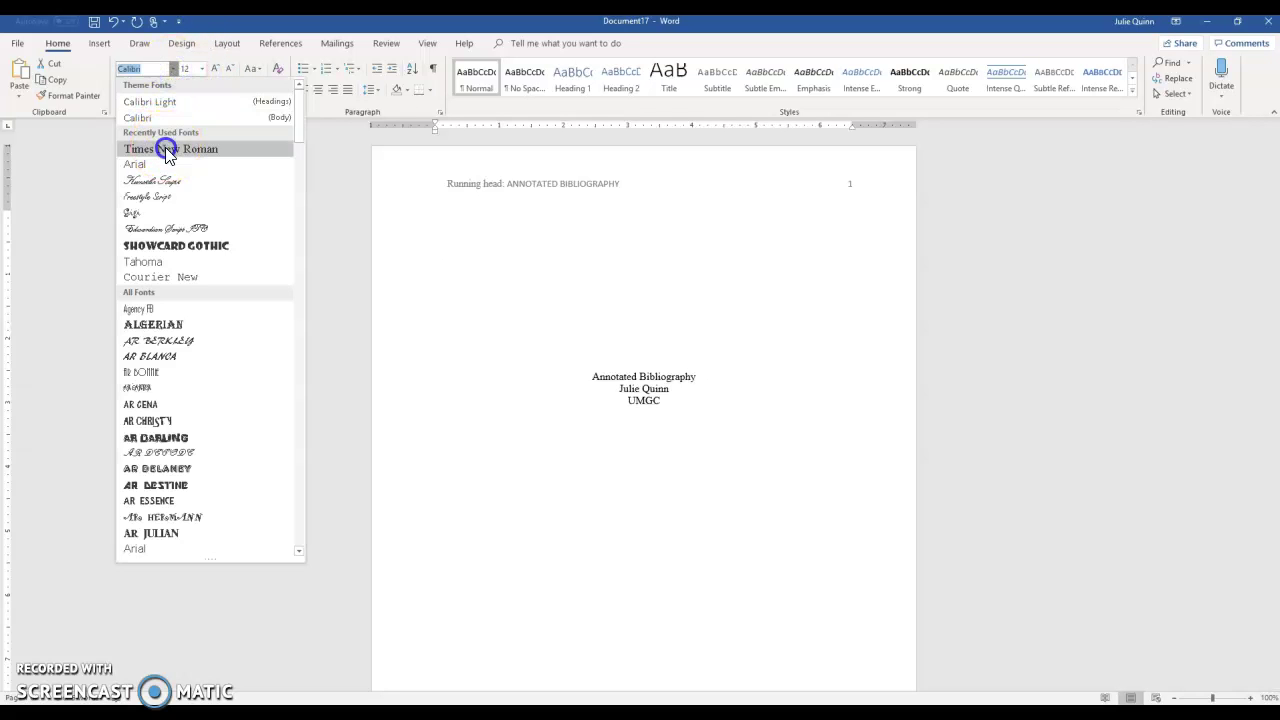
# Double-space the title block and delete surplus blank lines above it to adjust its vertical position on the page
pyautogui.click(378, 95)
pyautogui.click(379, 160)
pyautogui.click(505, 305)
pyautogui.press('Delete')
pyautogui.press('Delete')
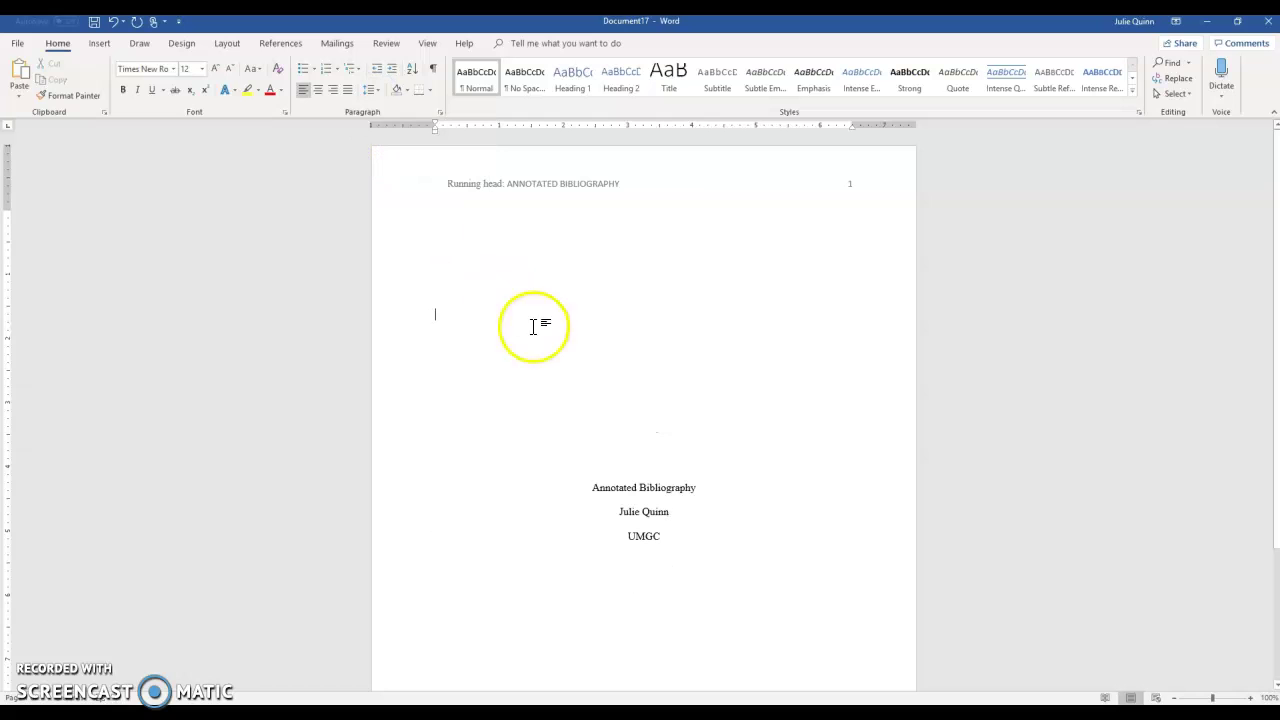
# Replace the author's name in the title block with a placeholder name, keeping it on its own line above "UMGC"
pyautogui.click(732, 523)
pyautogui.click(1275, 326)
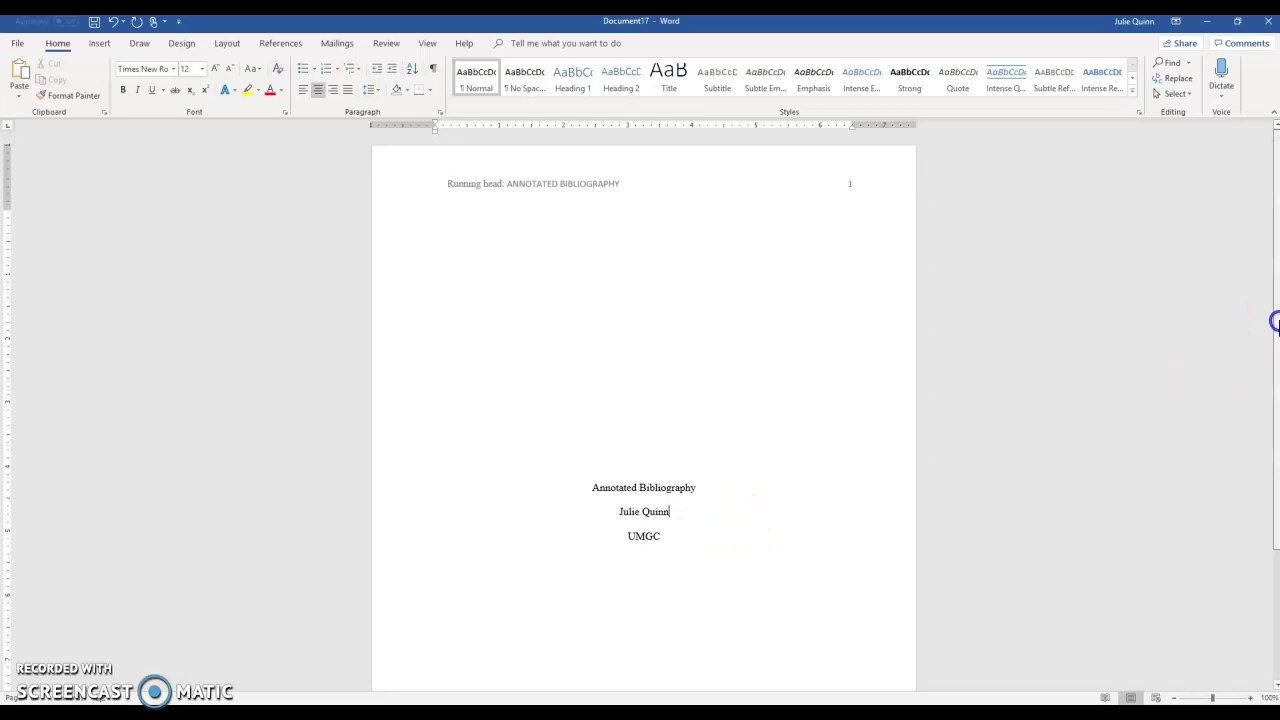
pyautogui.scroll(-2, 1276, 322)
pyautogui.click(709, 413)
pyautogui.moveTo(582, 352); pyautogui.dragTo(703, 354)
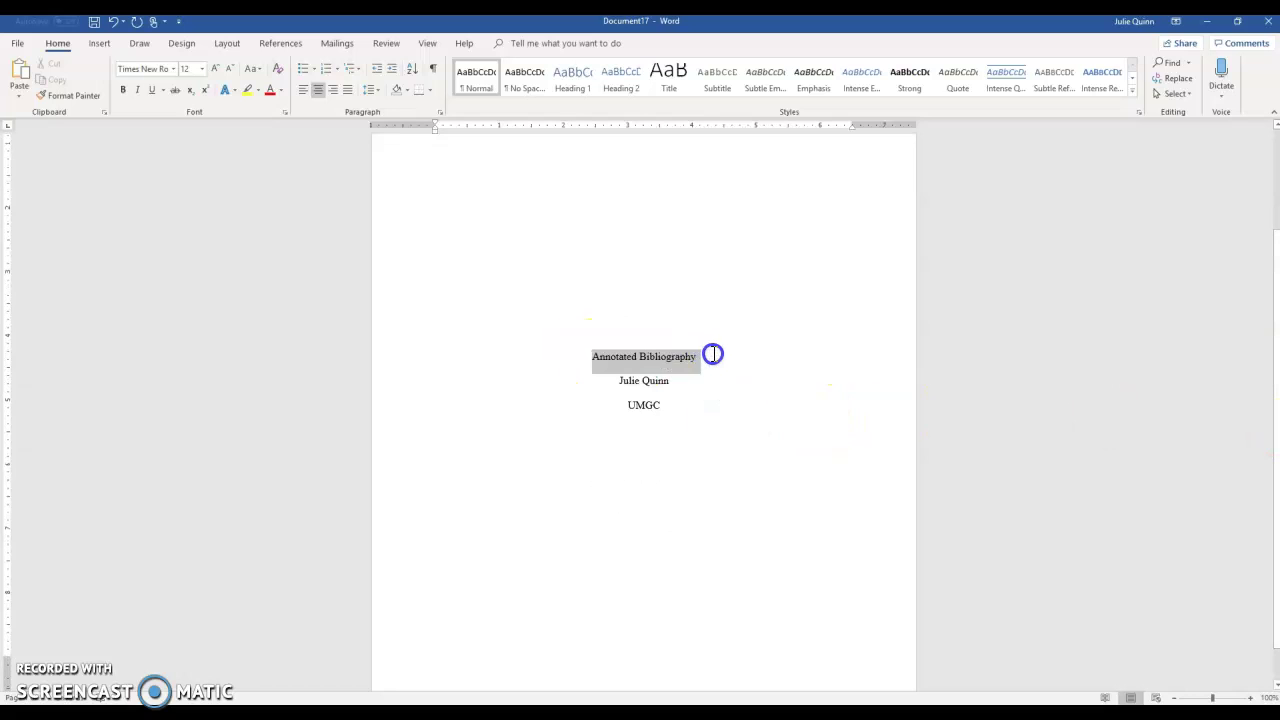
pyautogui.moveTo(617, 381); pyautogui.dragTo(694, 382)
pyautogui.moveTo(627, 406); pyautogui.dragTo(607, 385)
pyautogui.press('BackSpace')
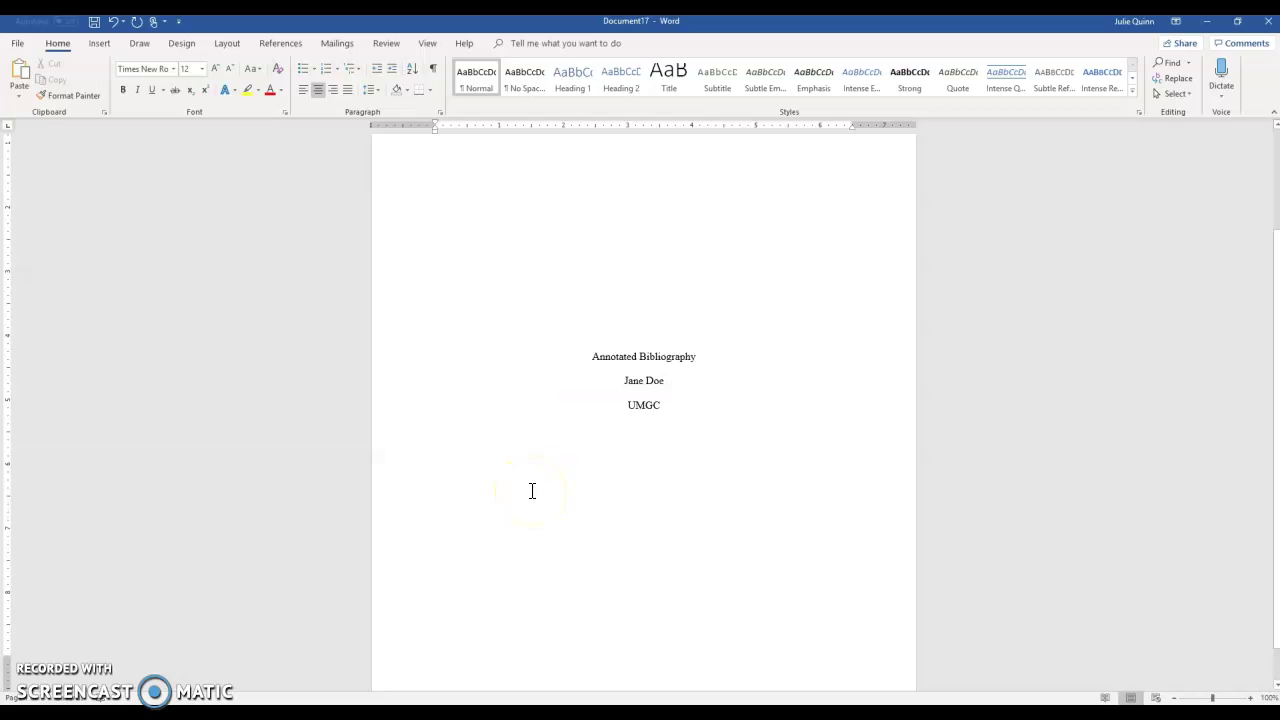
# Insert a page break after the "UMGC" line to start a second page
pyautogui.click(689, 422)
pyautogui.click(101, 45)
pyautogui.click(72, 87)
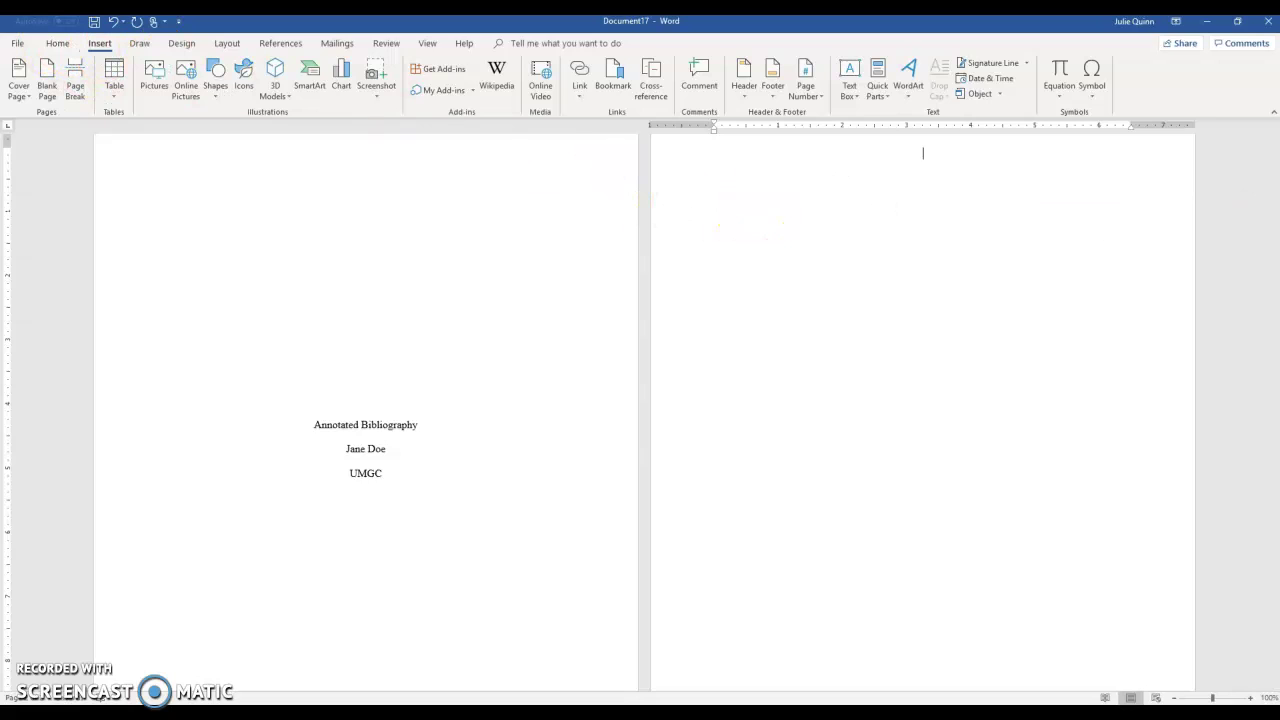
# Open the page 2 header for editing and remove the words "Running head:" from it
pyautogui.moveTo(1274, 210); pyautogui.dragTo(1270, 180)
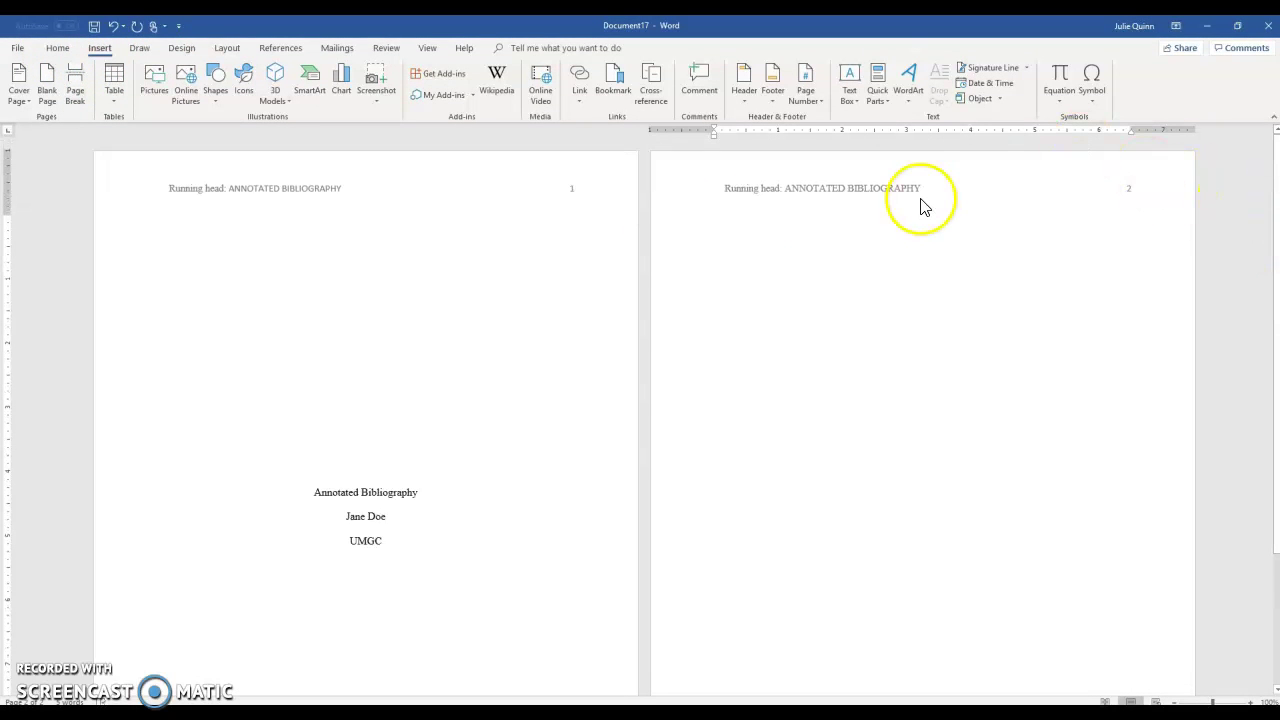
pyautogui.click(920, 193)
pyautogui.doubleClick(920, 193)
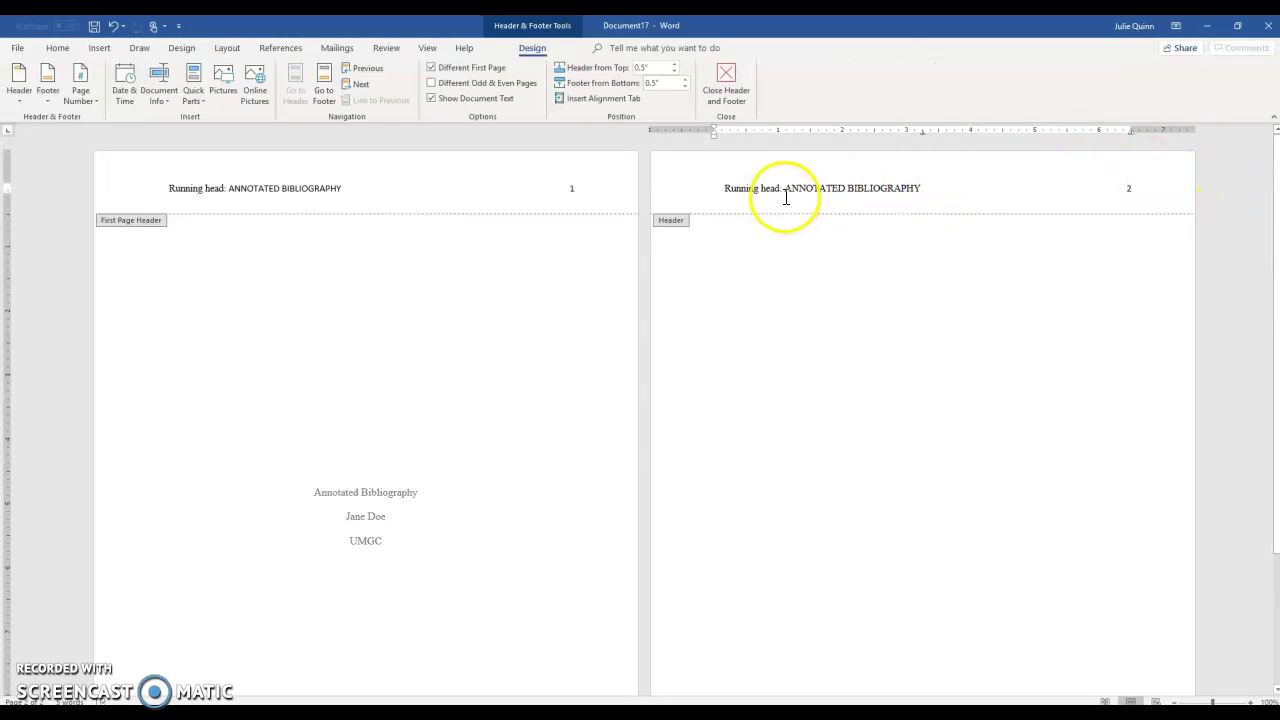
pyautogui.moveTo(786, 192); pyautogui.dragTo(718, 190)
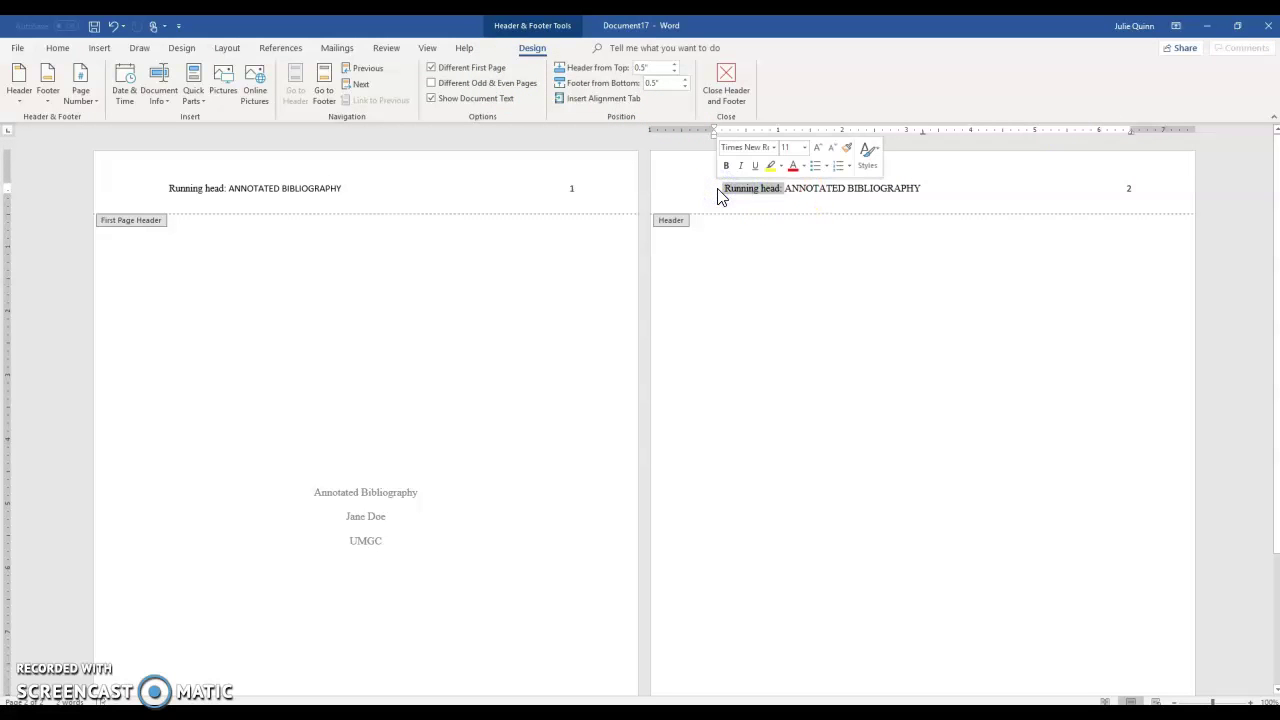
pyautogui.press('Delete')
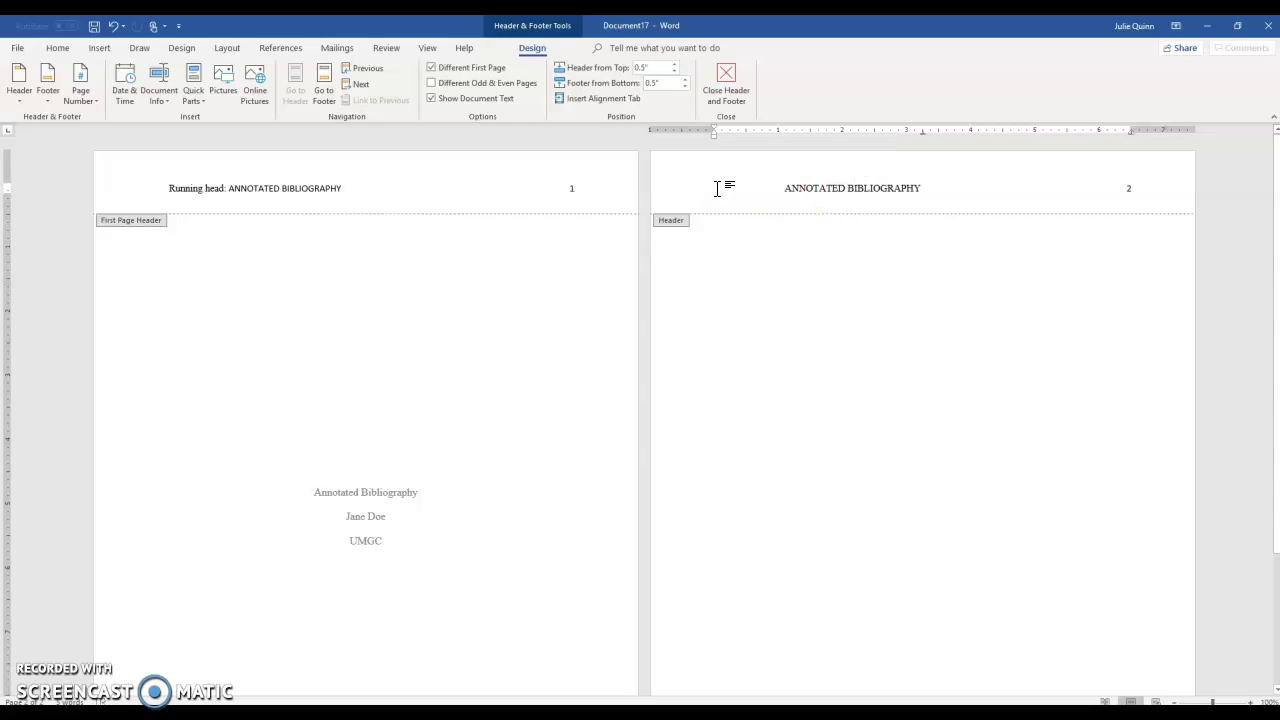
# Remove the extra spaces in the page 2 header so "ANNOTATED BIBLIOGRAPHY" aligns with the left margin, and return to the document body
pyautogui.doubleClick(1026, 190)
pyautogui.press('BackSpace')
pyautogui.press('BackSpace')
pyautogui.press('BackSpace')
pyautogui.press('BackSpace')
pyautogui.press('BackSpace')
pyautogui.press('BackSpace')
pyautogui.press('BackSpace')
pyautogui.press('BackSpace')
pyautogui.press('BackSpace')
pyautogui.press('BackSpace')
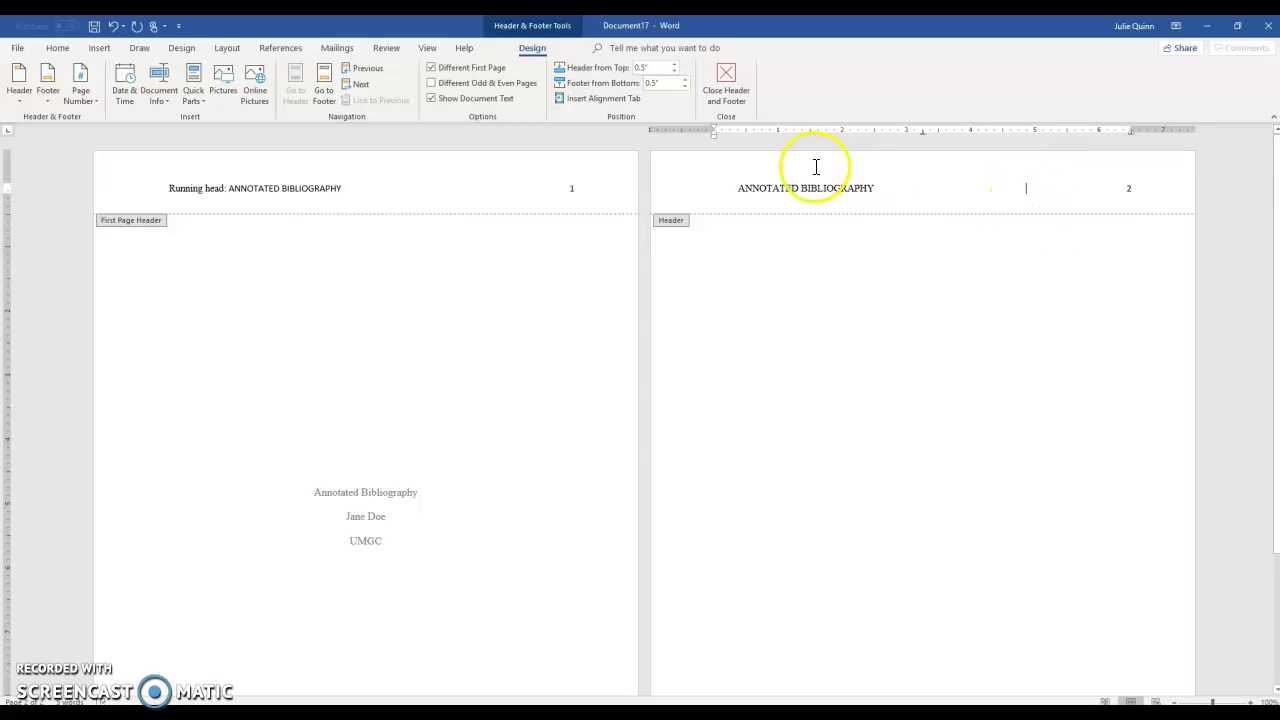
pyautogui.press('BackSpace')
pyautogui.press('BackSpace')
pyautogui.press('BackSpace')
pyautogui.press('BackSpace')
pyautogui.doubleClick(808, 366)
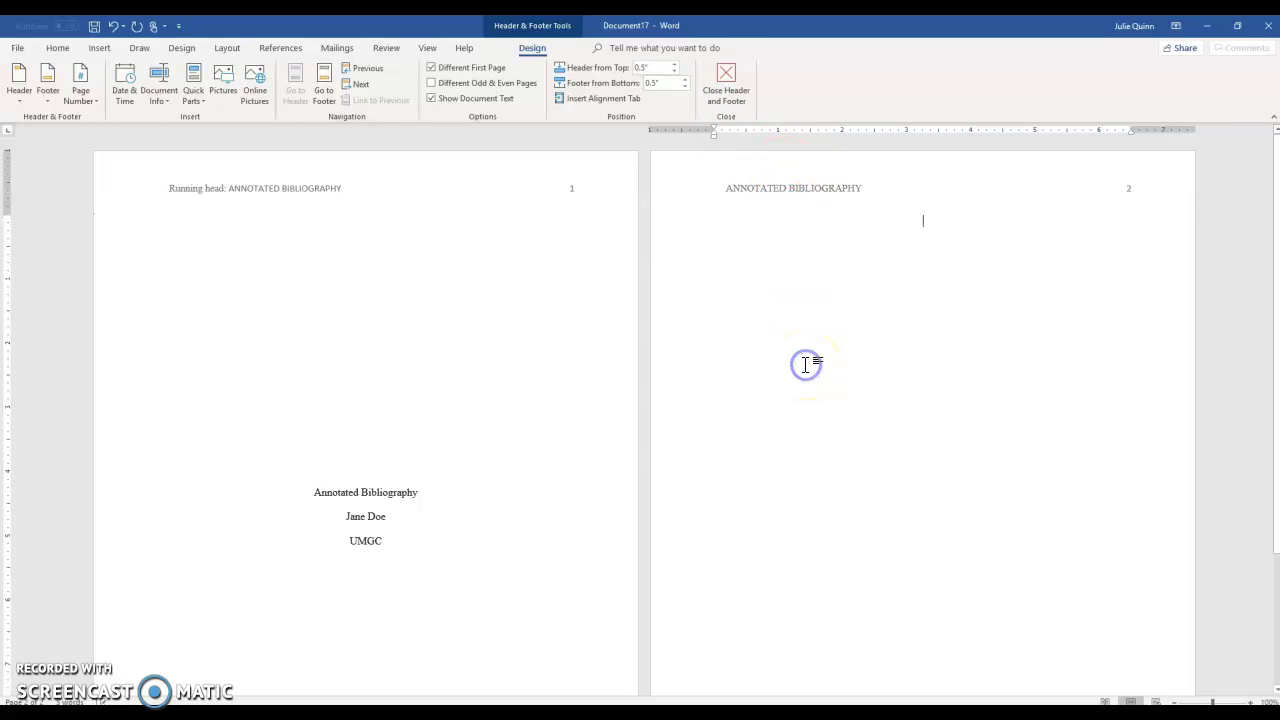
# Enter a centred "Draft Title" on page 2 with the left-aligned line "First paragraph starts here." beneath it
pyautogui.press('Return')
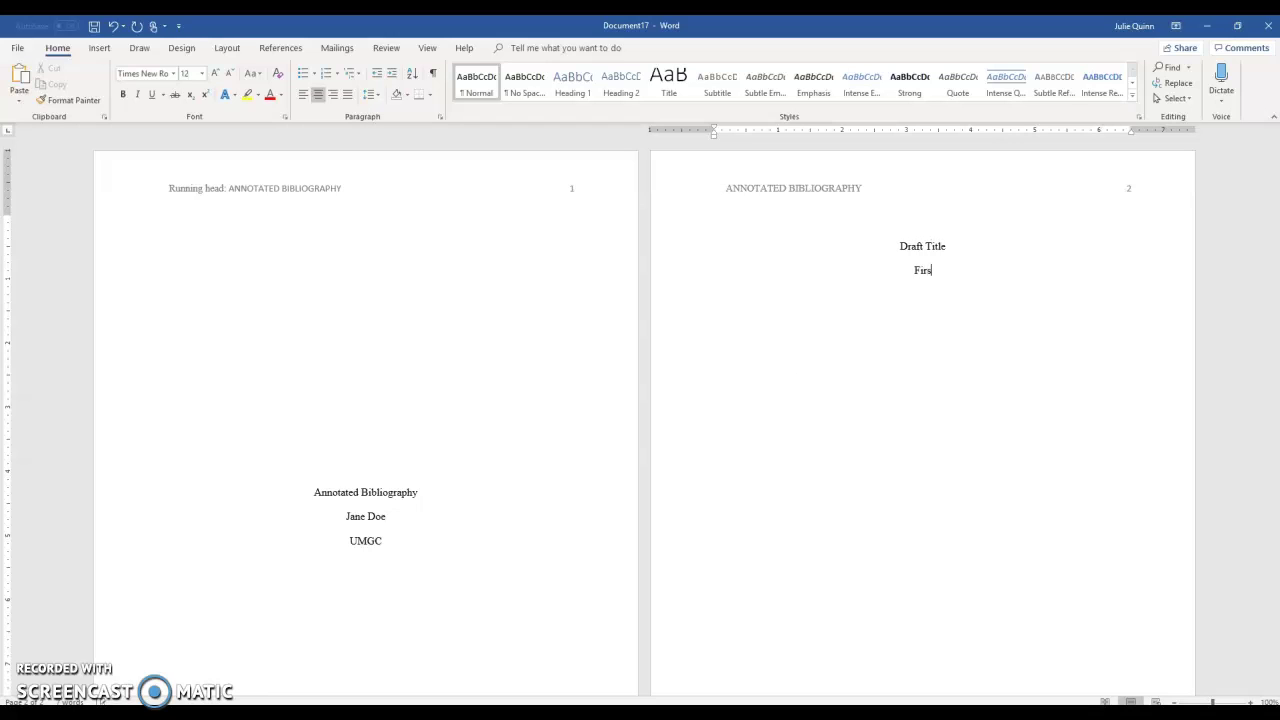
pyautogui.write('here.')
pyautogui.click(916, 270)
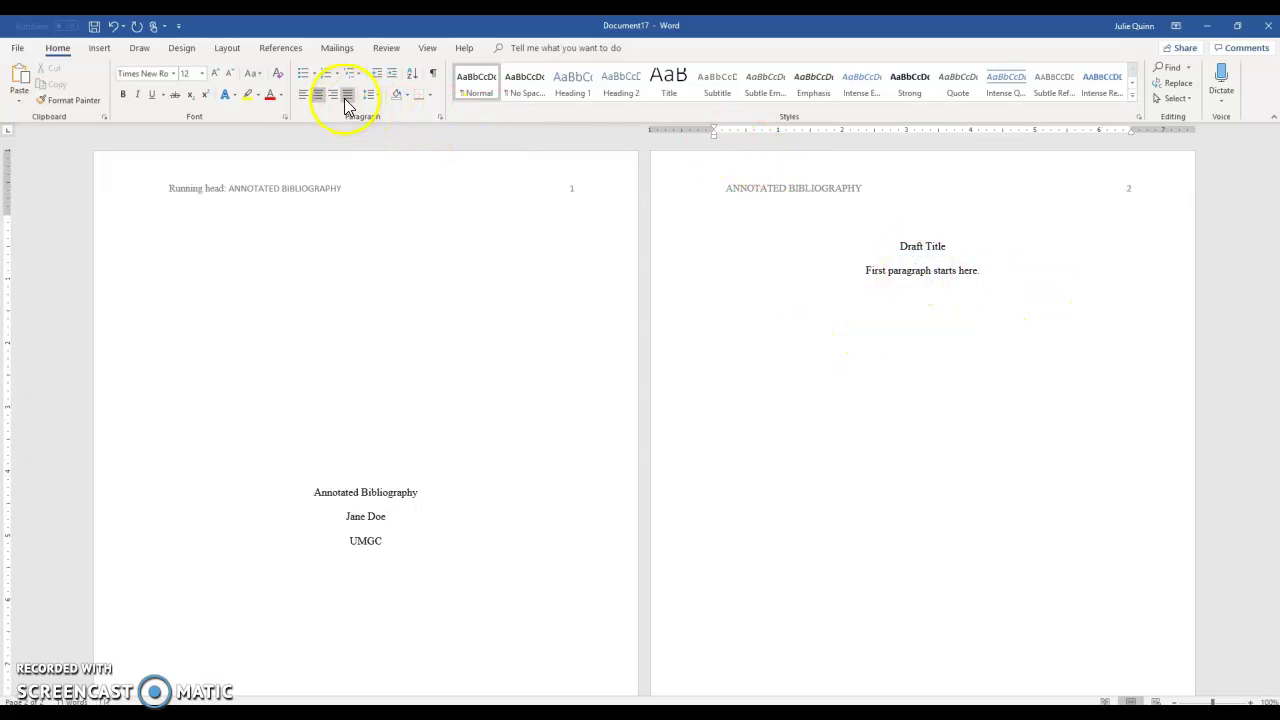
pyautogui.click(305, 94)
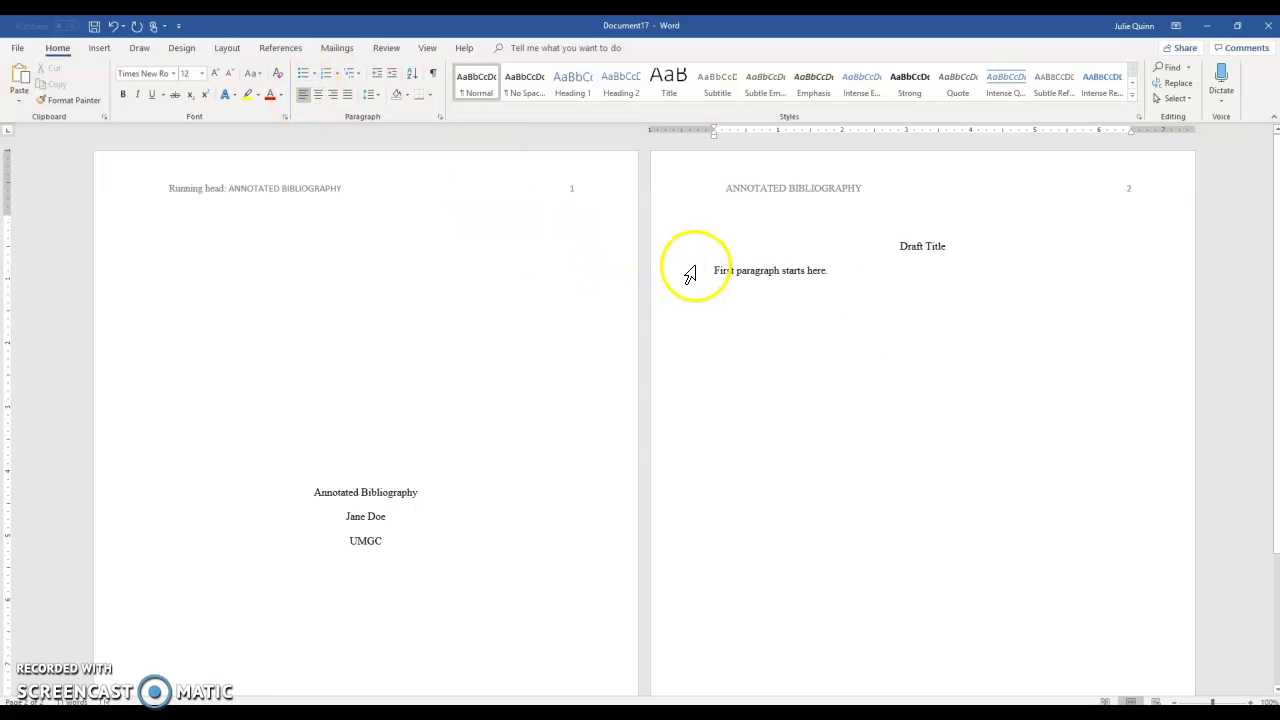
# Indent the first line of the paragraph and continue it with the filler text "Lsdafkga;j l;kj ;laksj"
pyautogui.click(715, 271)
pyautogui.press('Tab')
pyautogui.click(906, 270)
pyautogui.write('Lsdafkga;j l;kj ;laksj')
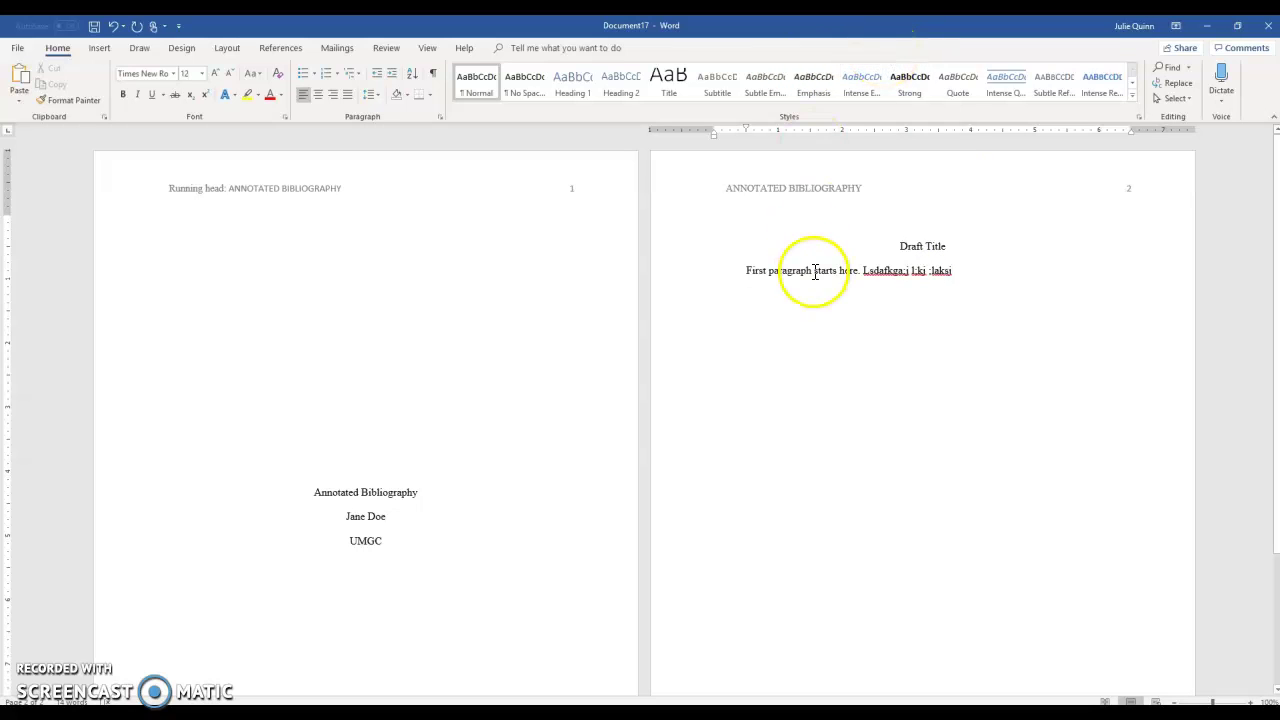
# Switch to the browser and examine Purdue OWL's Electronic Sources reference page, including the source types in its APA citation generator
pyautogui.hotkey('alt', 'Tab')
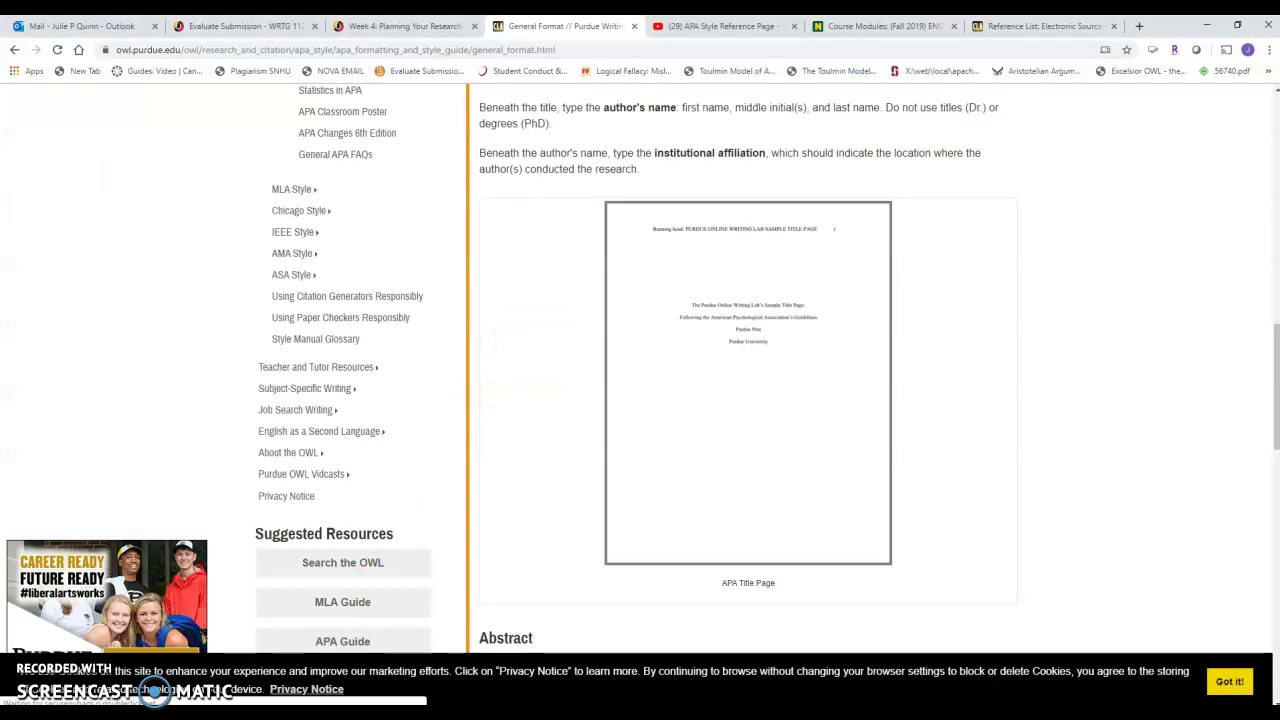
pyautogui.click(1022, 30)
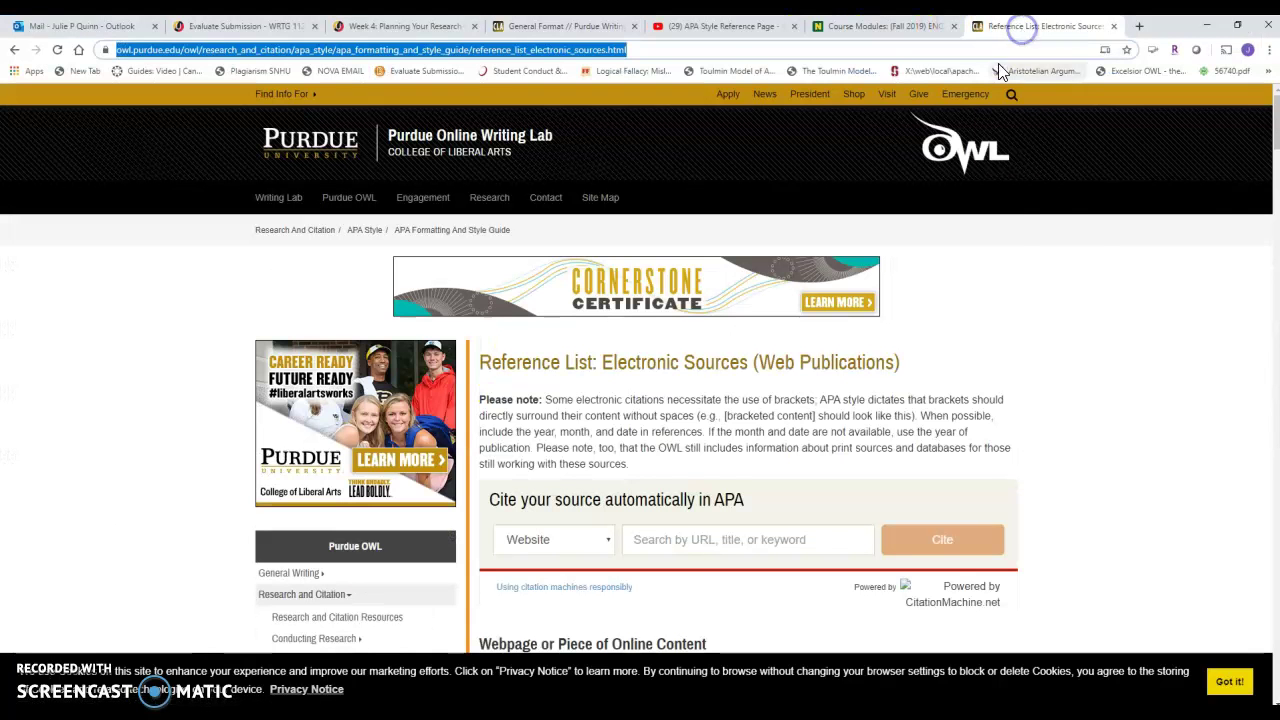
pyautogui.scroll(-2, 951, 306)
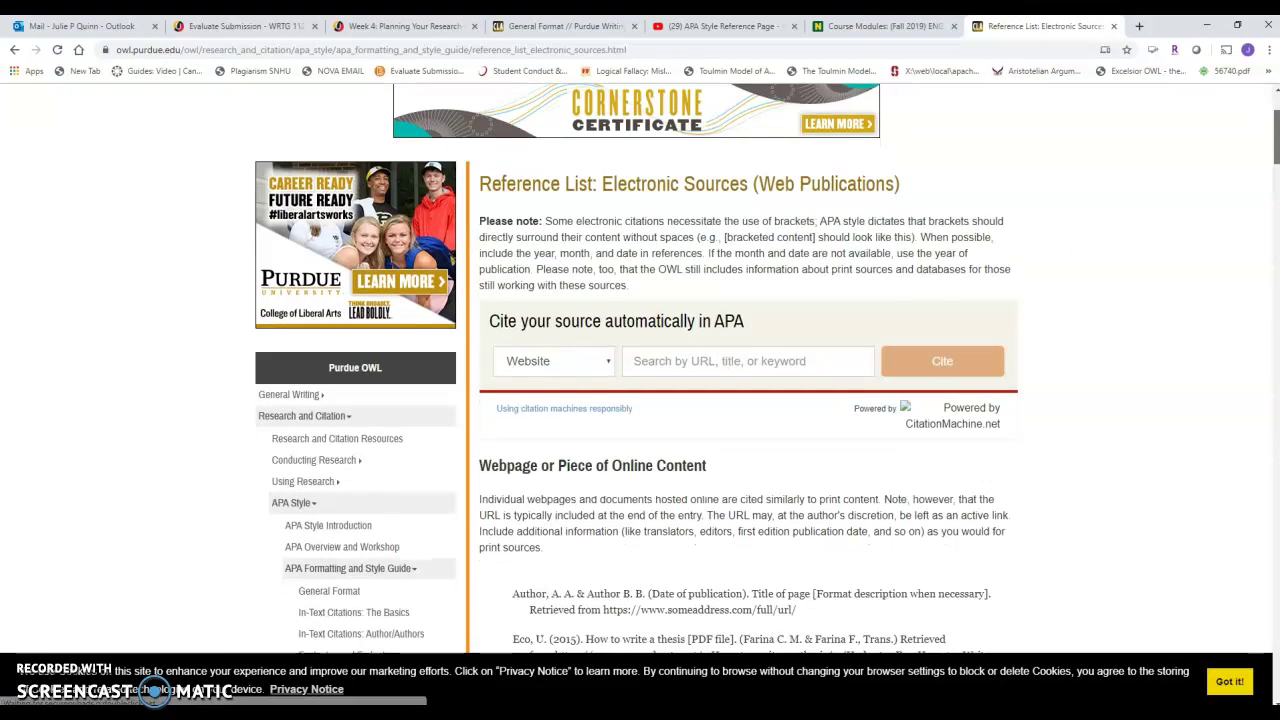
pyautogui.click(601, 370)
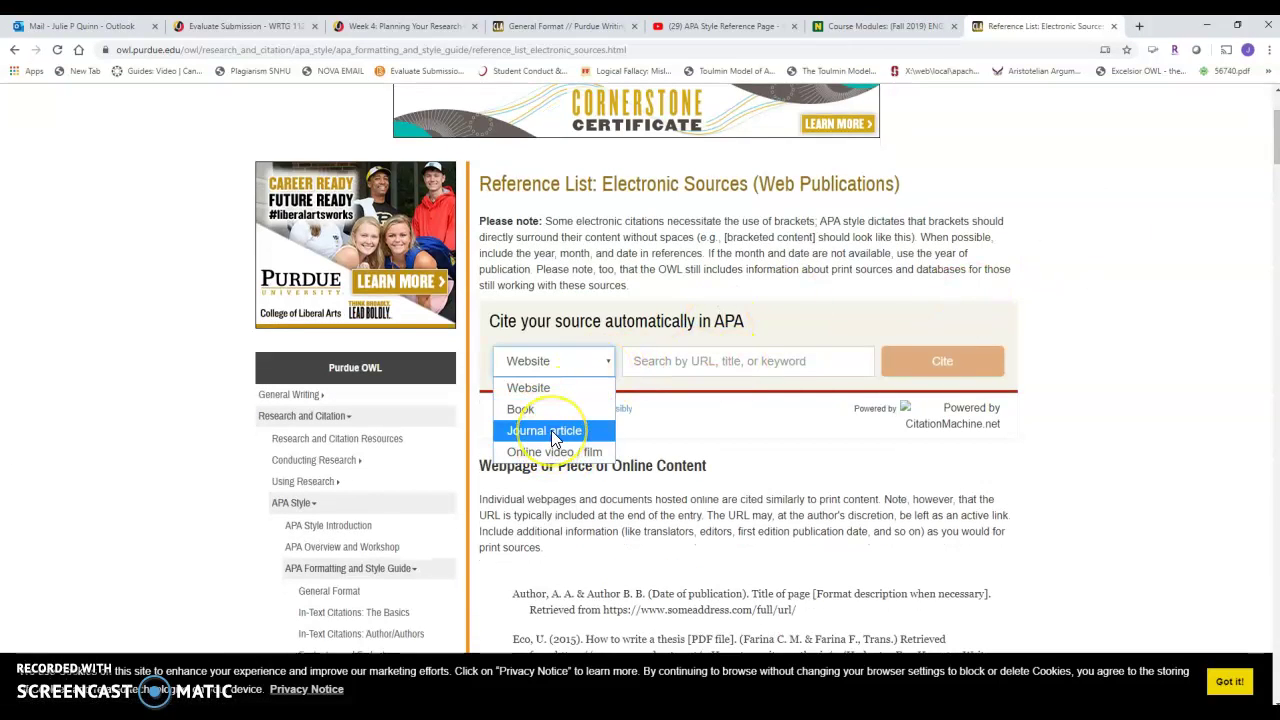
pyautogui.click(1275, 152)
pyautogui.moveTo(1275, 152); pyautogui.dragTo(1275, 128)
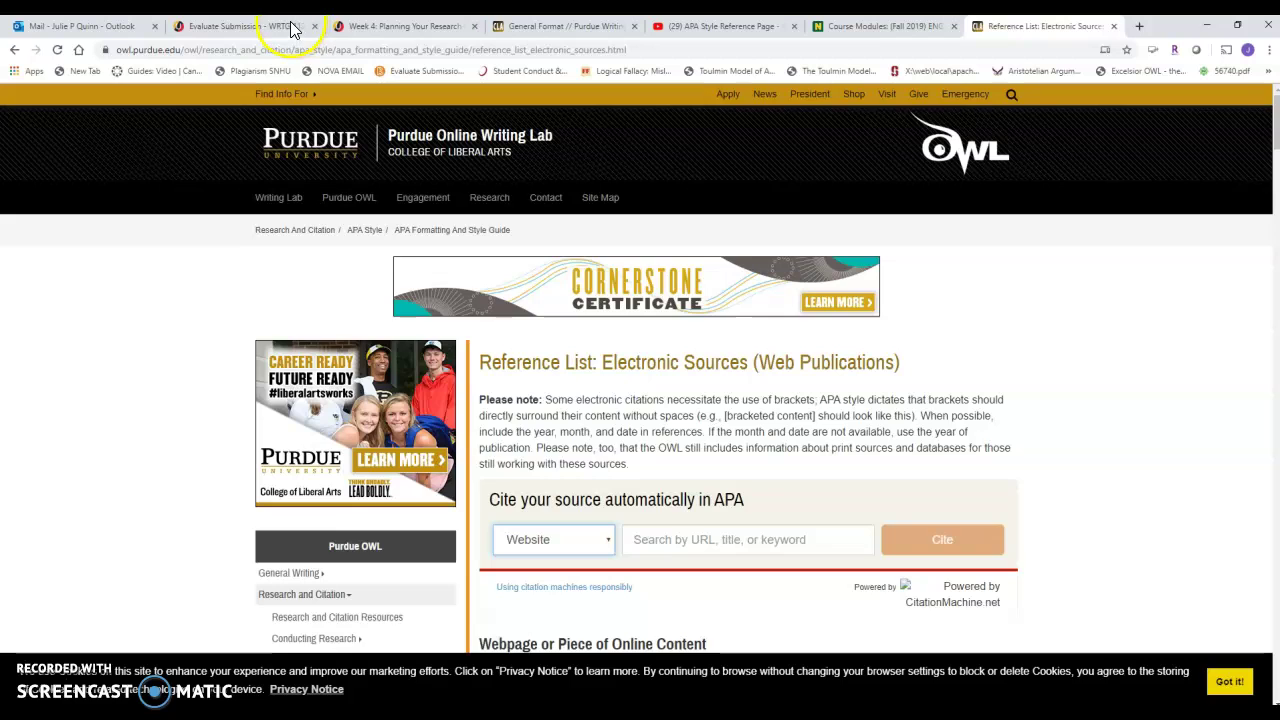
# Open the UMGC library from the resources of the WRTG 112 Week 4 course page
pyautogui.click(398, 30)
pyautogui.click(1275, 430)
pyautogui.moveTo(1275, 430); pyautogui.dragTo(1272, 100)
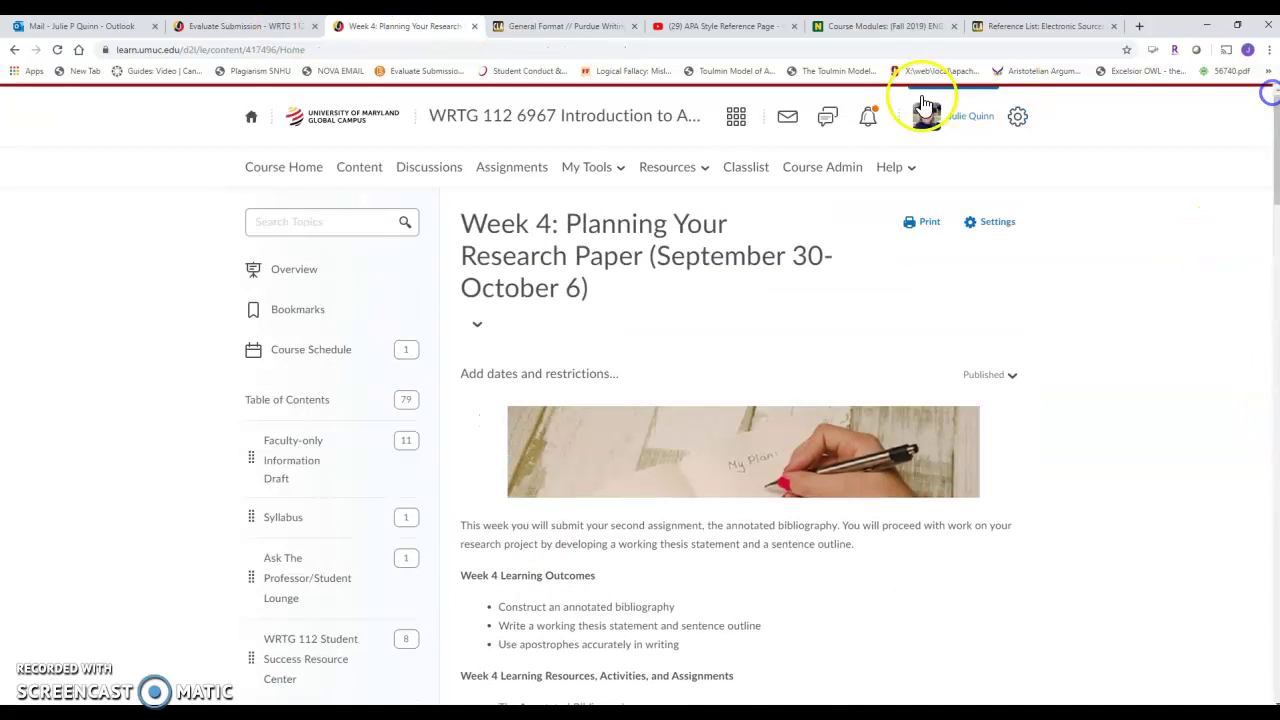
pyautogui.click(688, 180)
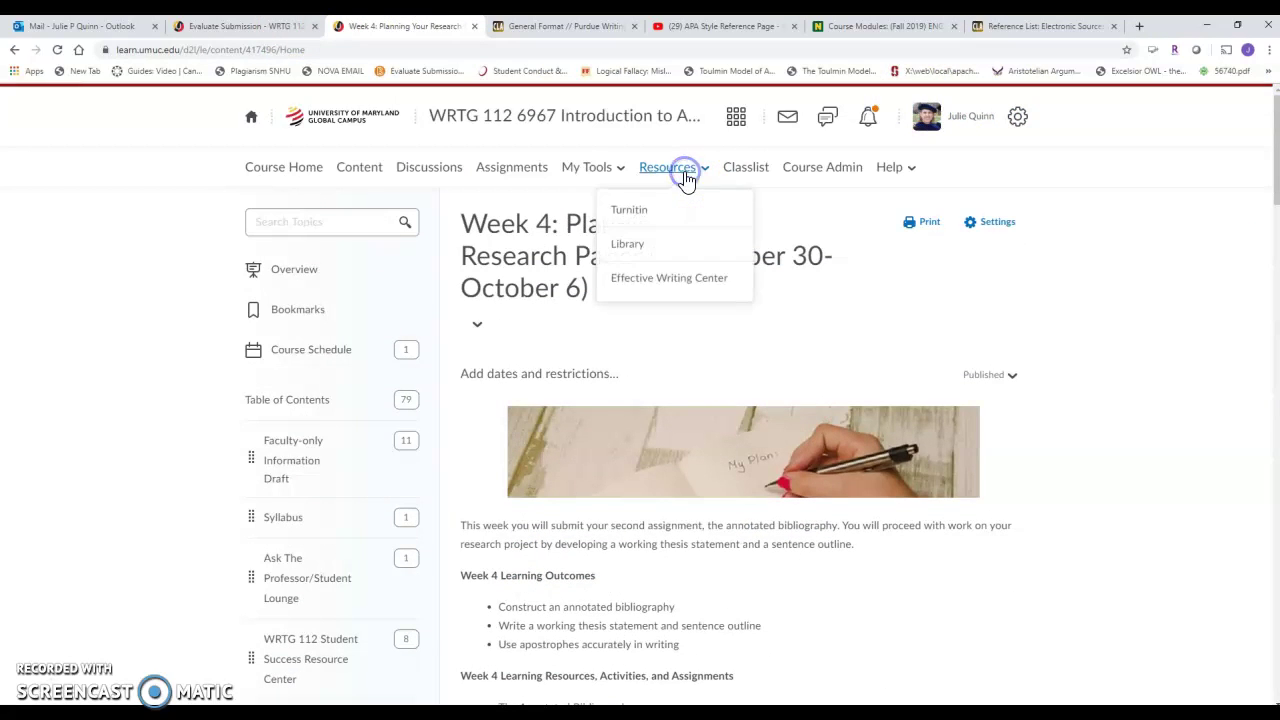
pyautogui.click(636, 246)
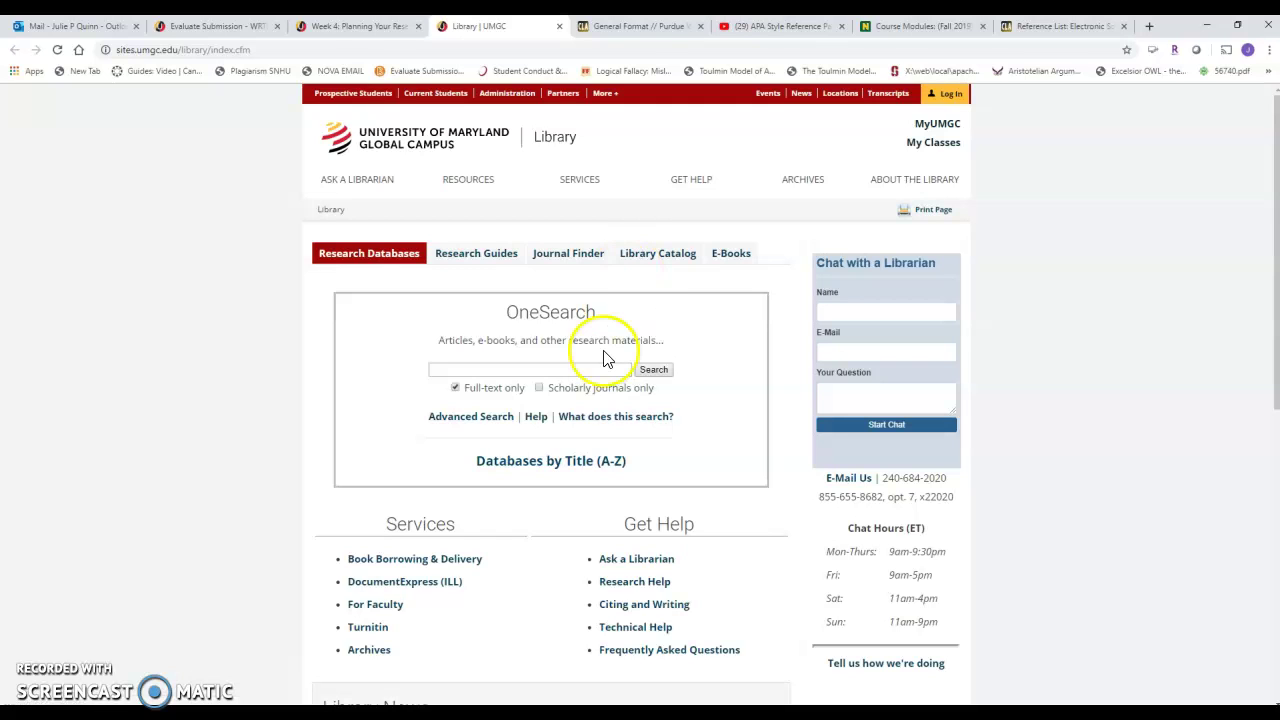
# Search OneSearch for "death penalty" limited to scholarly journals, and log in with the saved account credentials
pyautogui.click(540, 388)
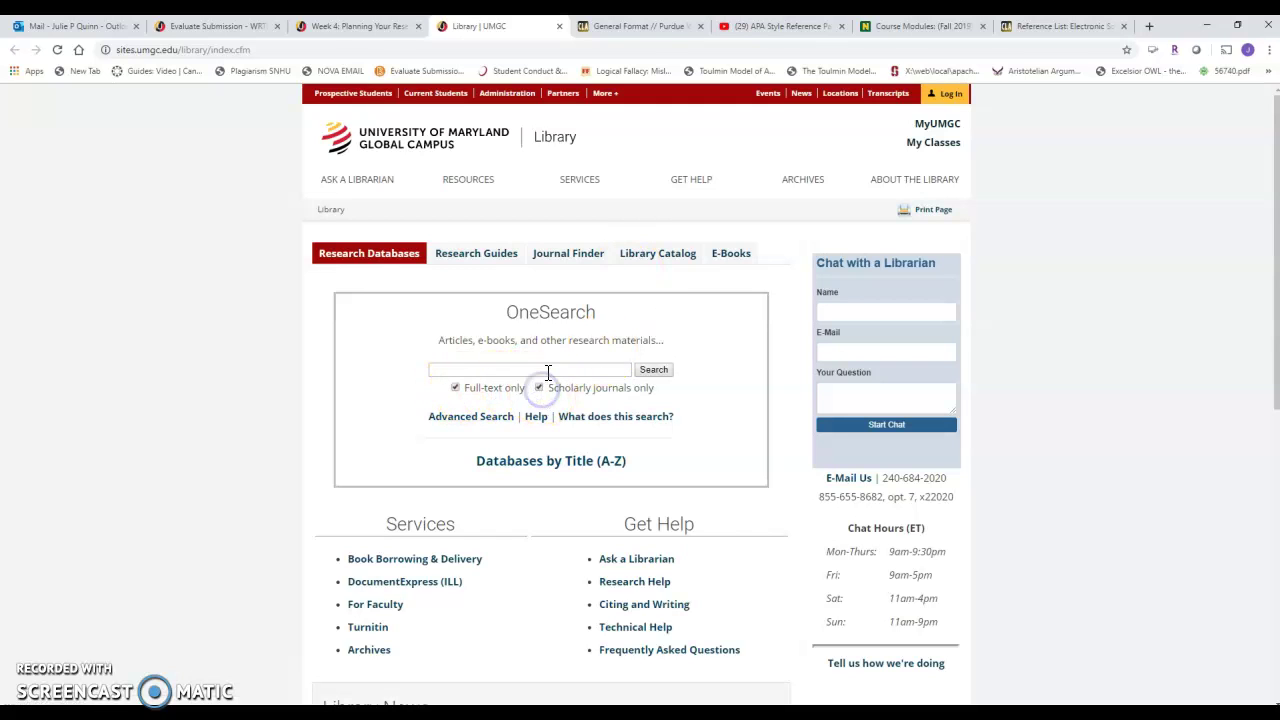
pyautogui.click(546, 369)
pyautogui.write('dealth penalty')
pyautogui.rightClick(443, 370)
pyautogui.click(457, 396)
pyautogui.click(652, 369)
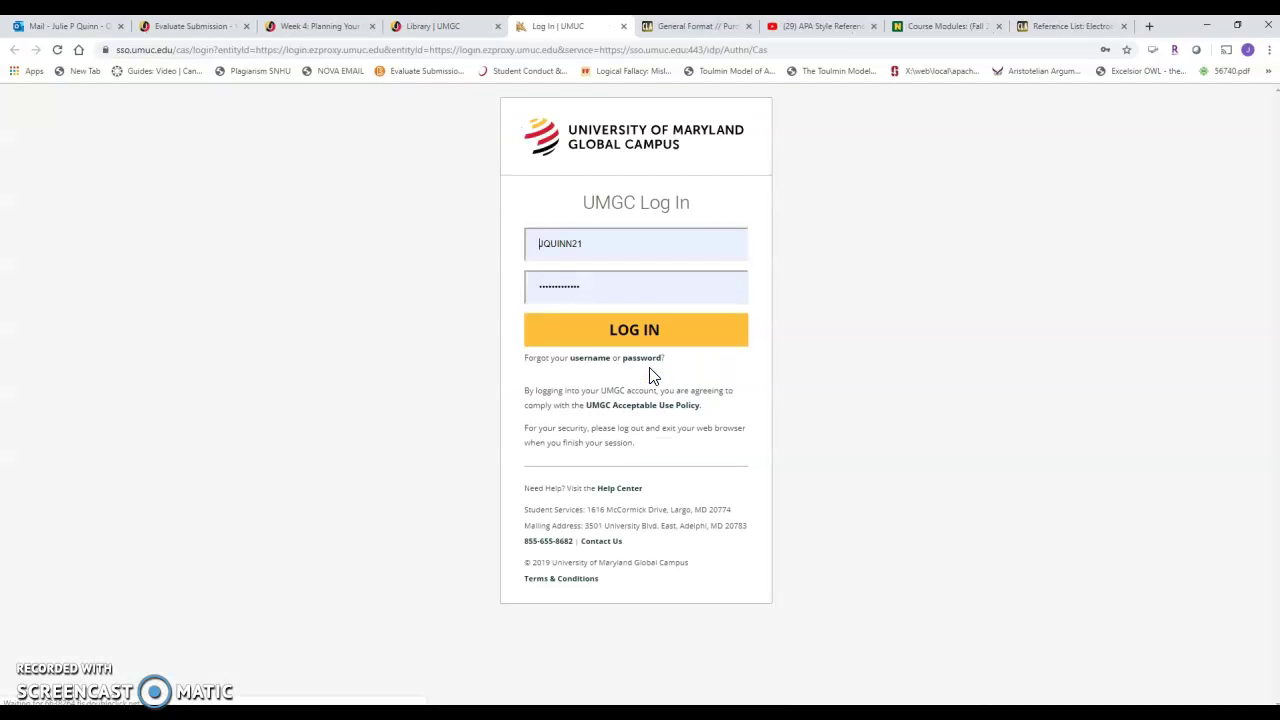
pyautogui.click(636, 343)
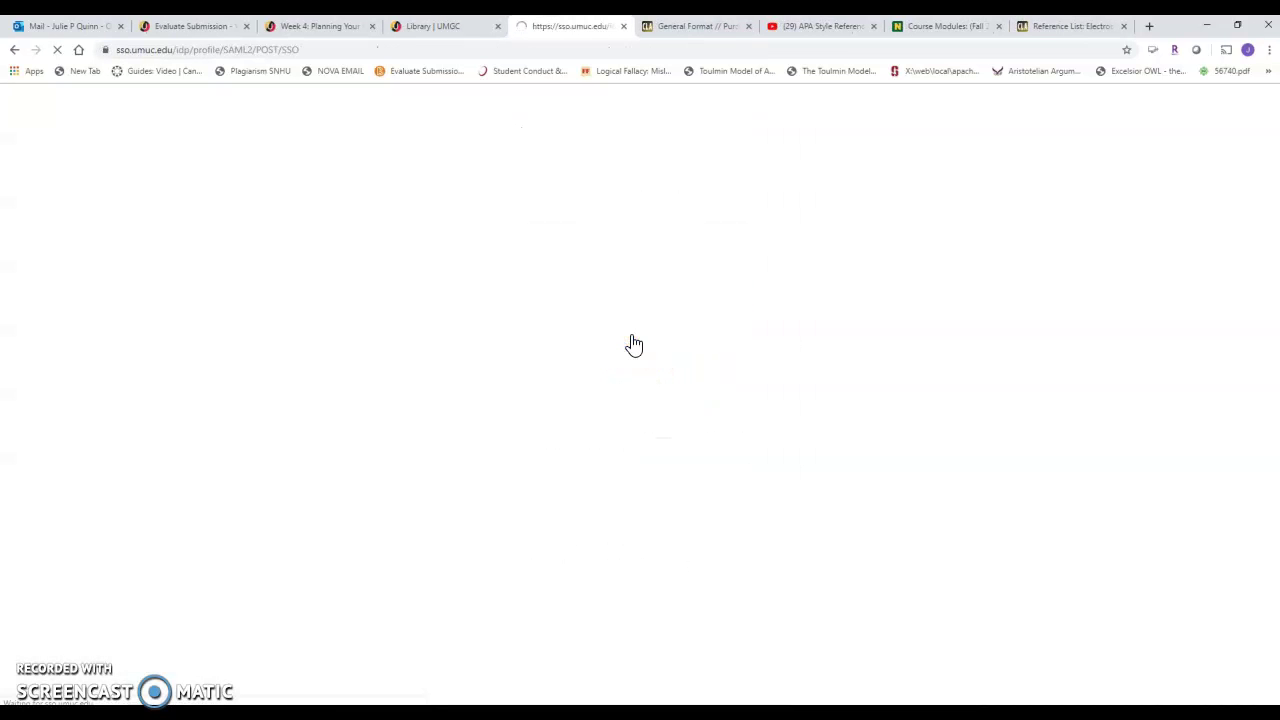
pyautogui.click(657, 338)
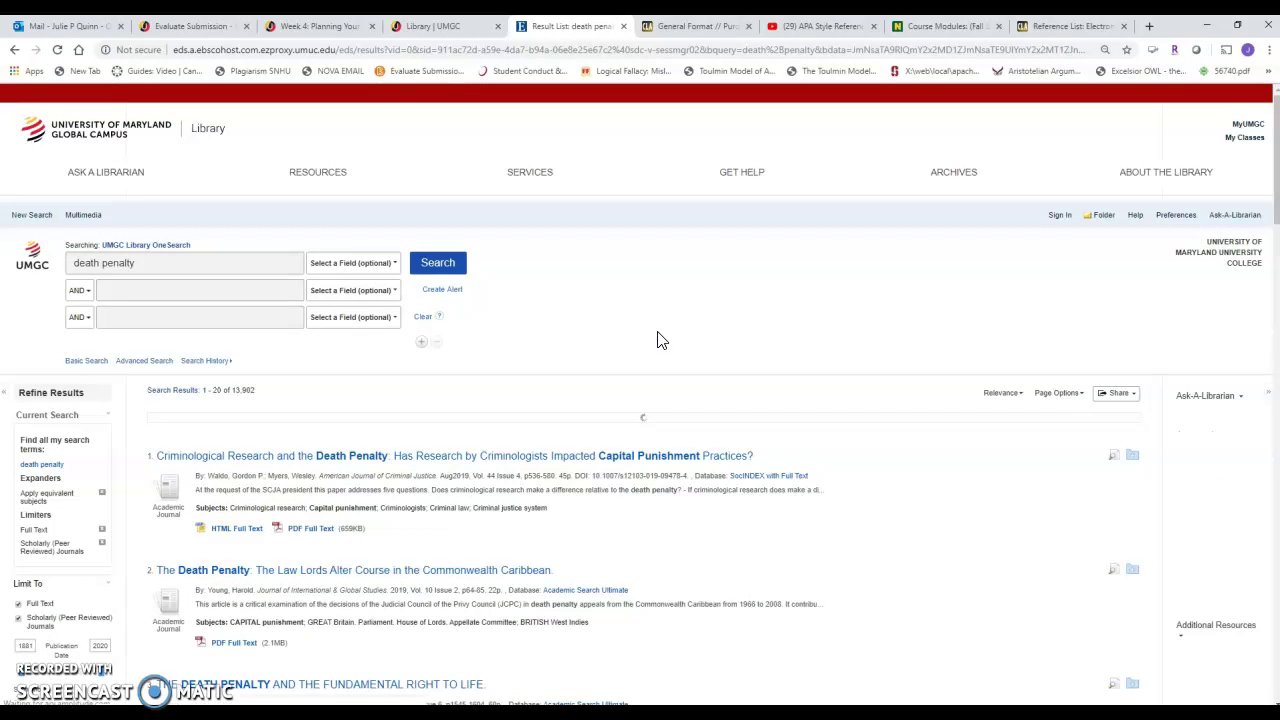
# Open the record for the article "Criminological Research and the Death Penalty: Has Research by Criminologists Impacted Capital Punishment Practices?"
pyautogui.scroll(-2, 1274, 220)
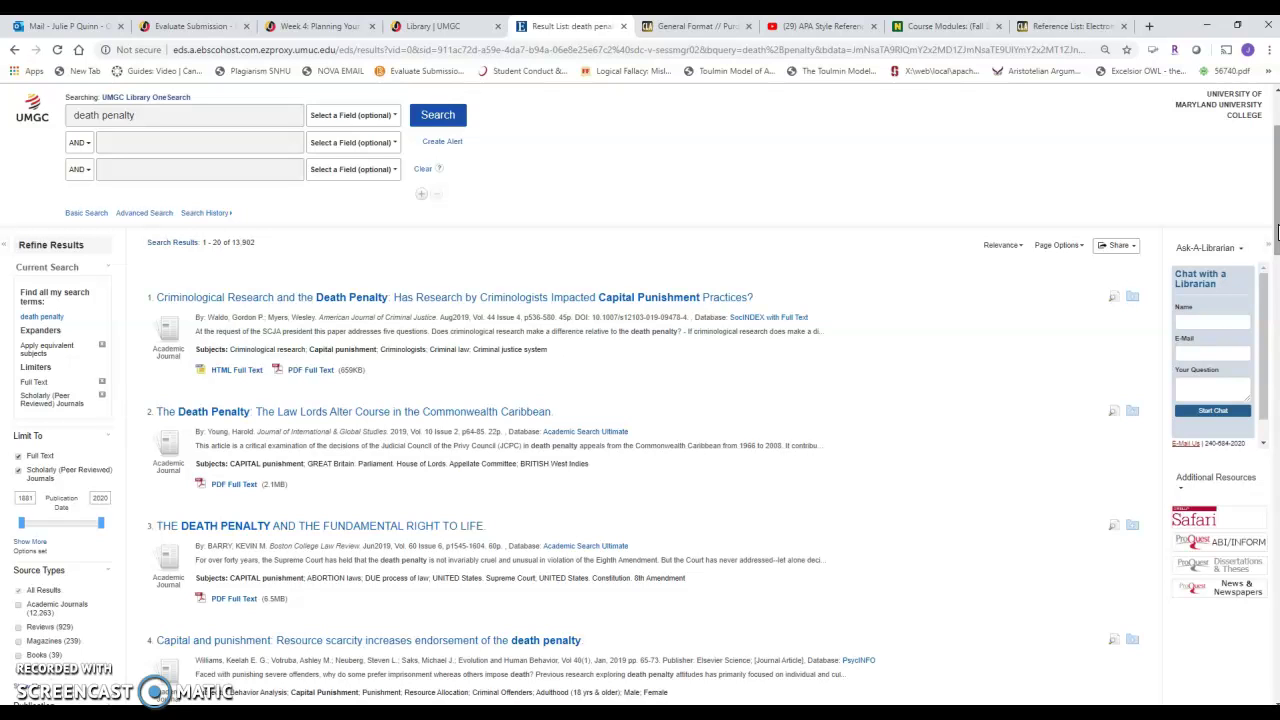
pyautogui.click(414, 304)
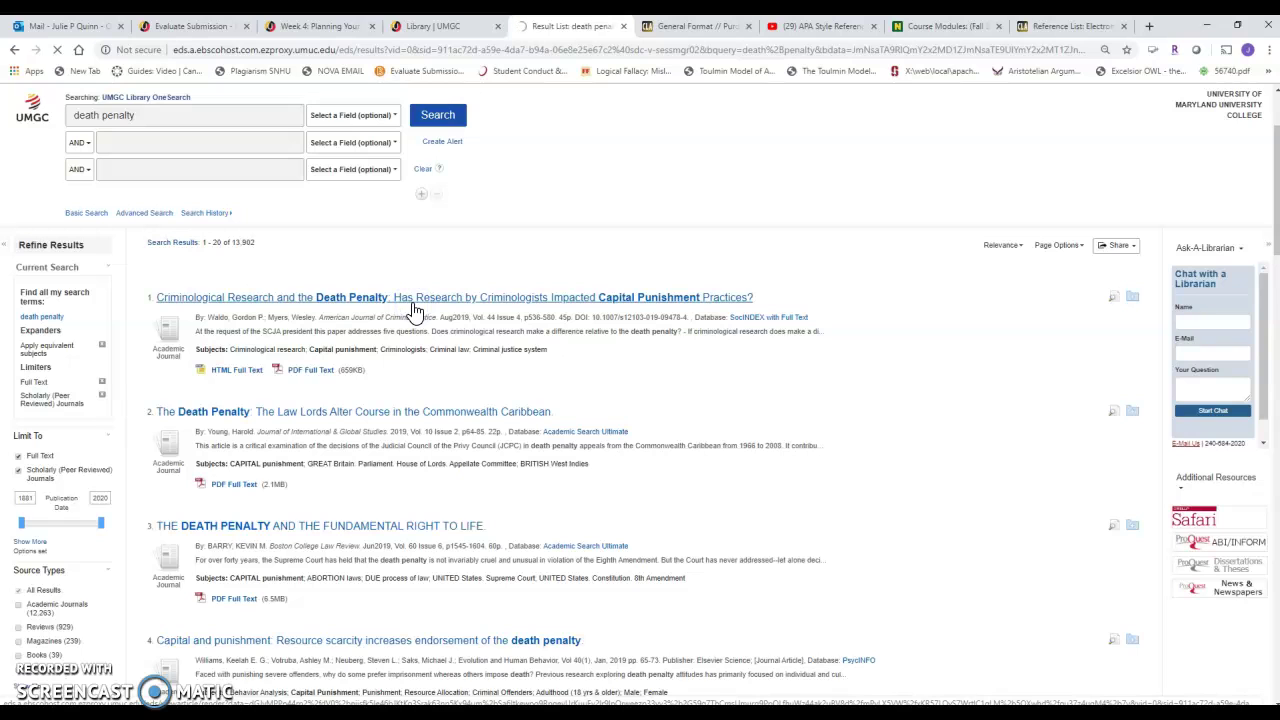
pyautogui.click(416, 313)
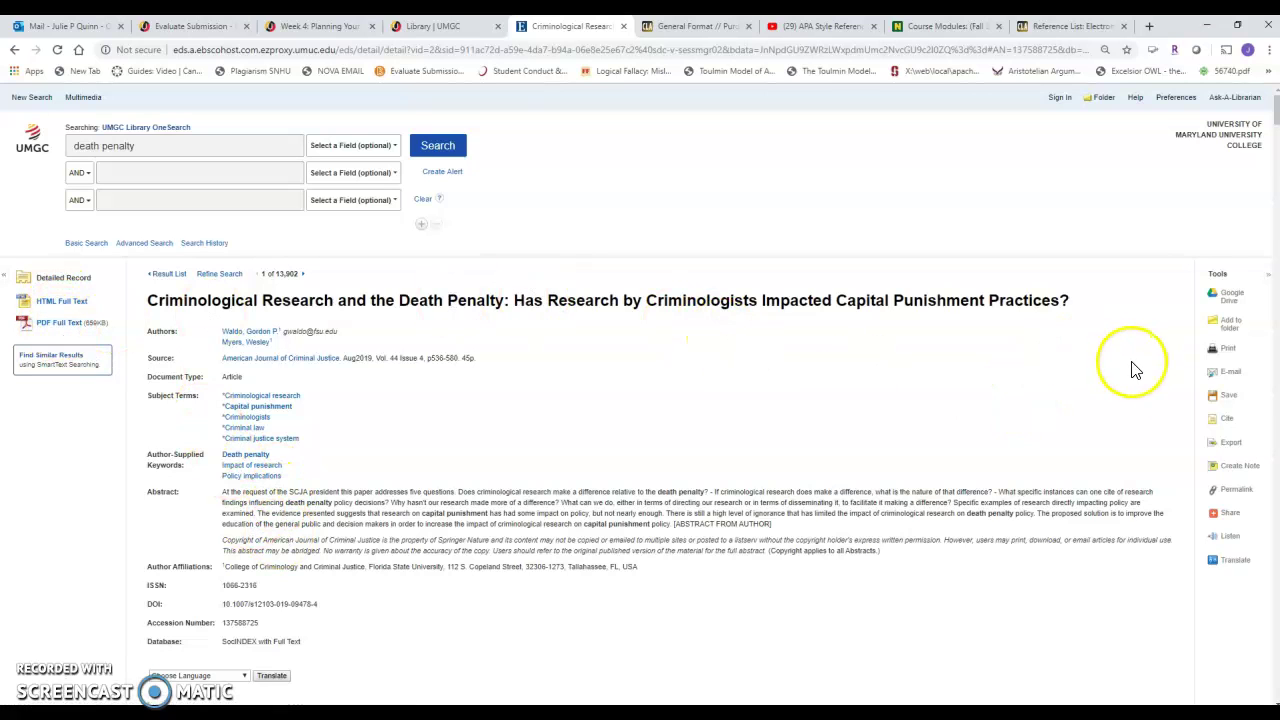
# Show the article's citation formats and select the complete APA reference
pyautogui.click(1216, 427)
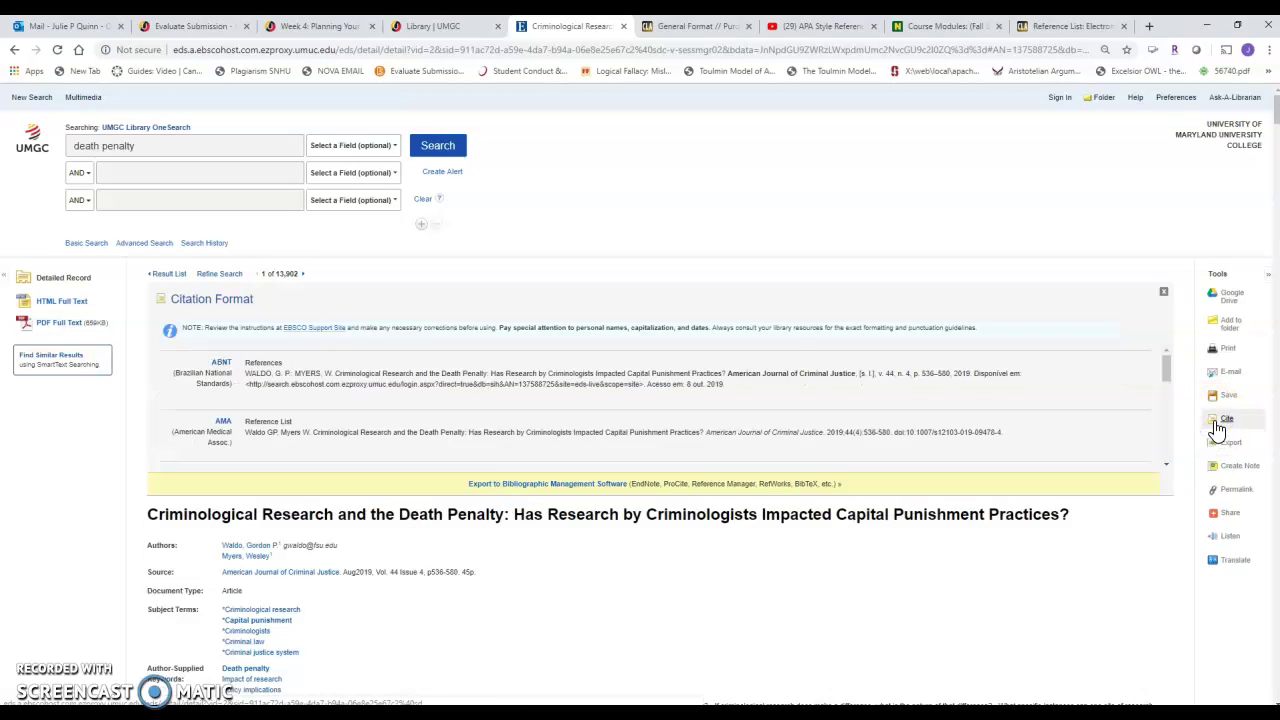
pyautogui.click(1170, 367)
pyautogui.moveTo(1170, 367); pyautogui.dragTo(1169, 376)
pyautogui.click(1130, 430)
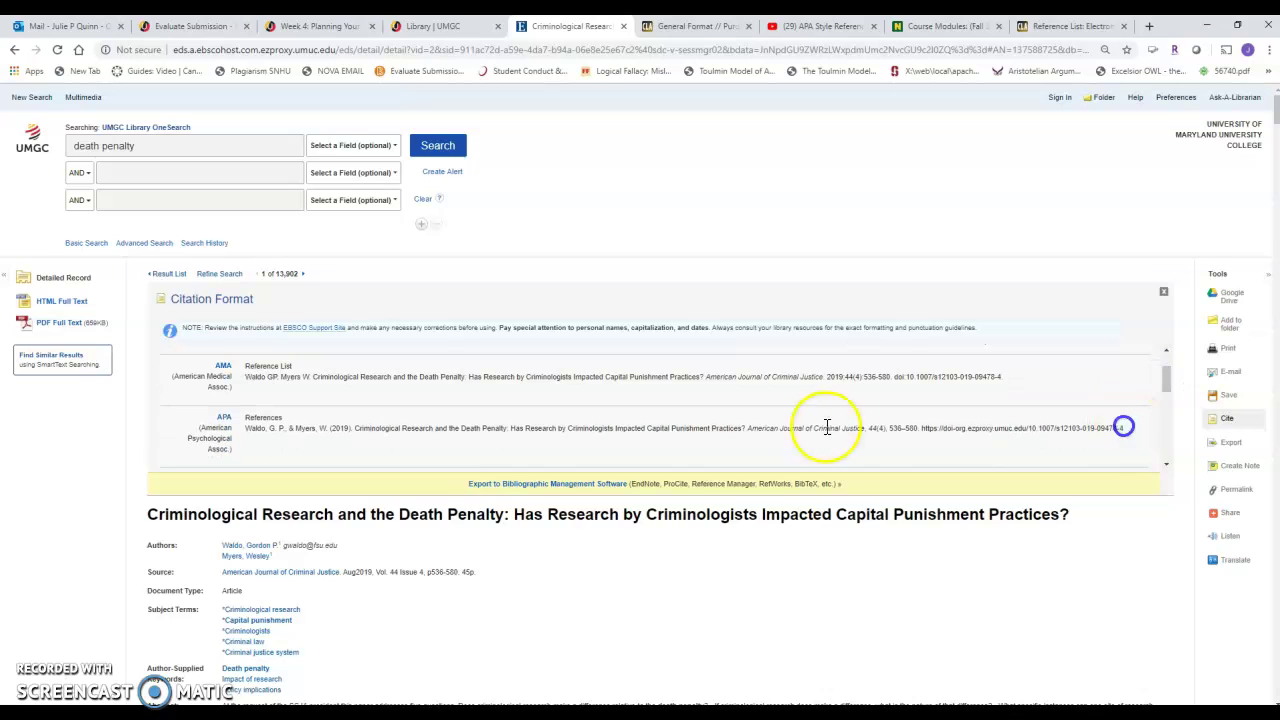
pyautogui.moveTo(1143, 434); pyautogui.dragTo(245, 428)
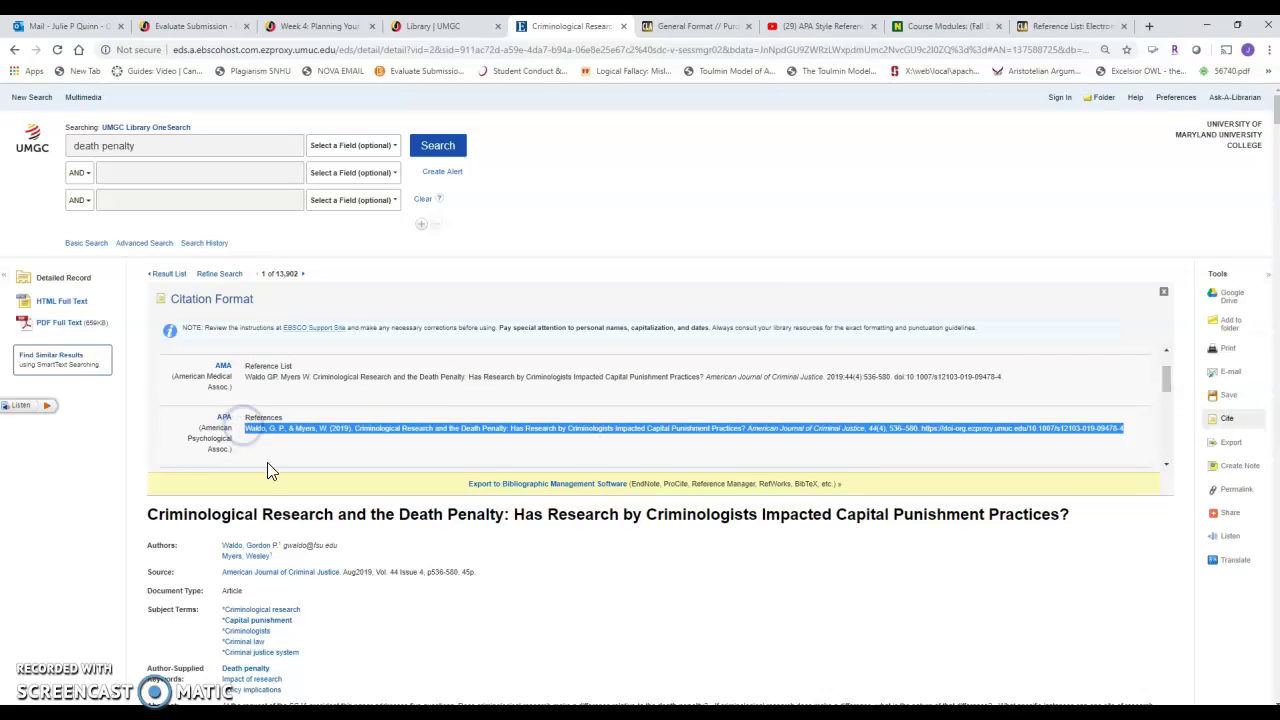
# Switch back to Word and insert a page break below the first paragraph to start a third page
pyautogui.hotkey('alt', 'Tab')
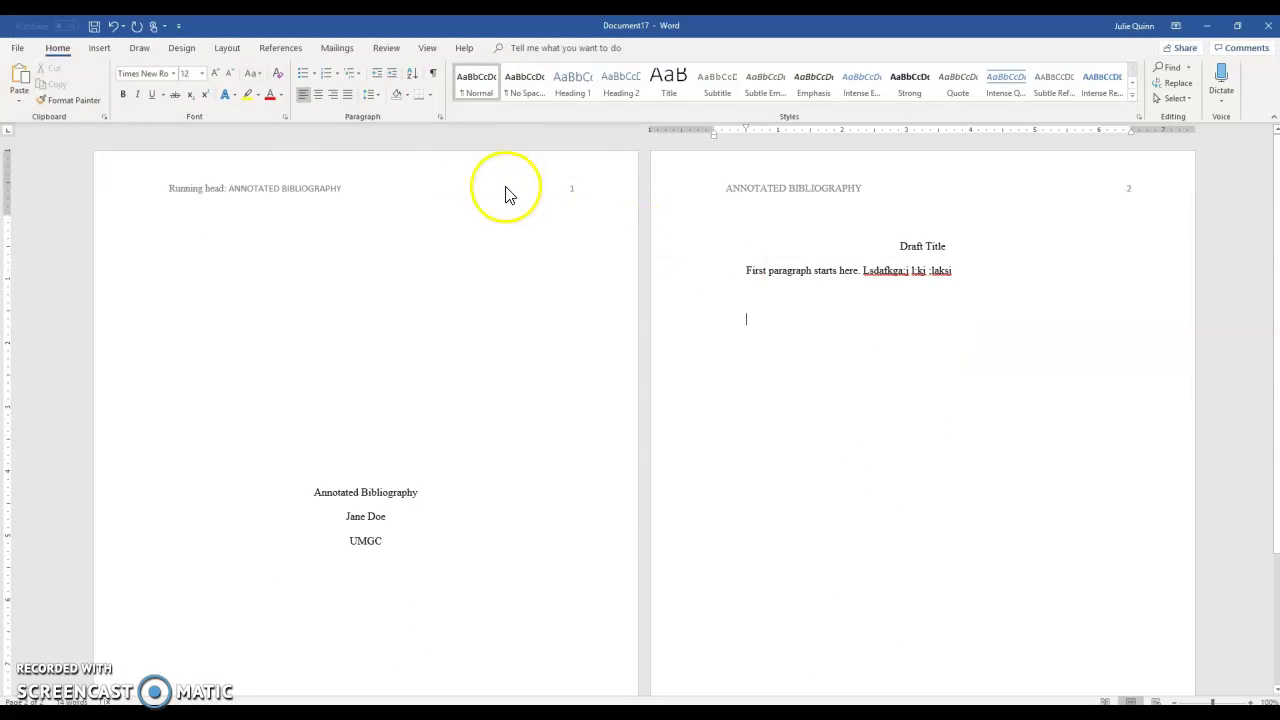
pyautogui.click(98, 49)
pyautogui.click(75, 88)
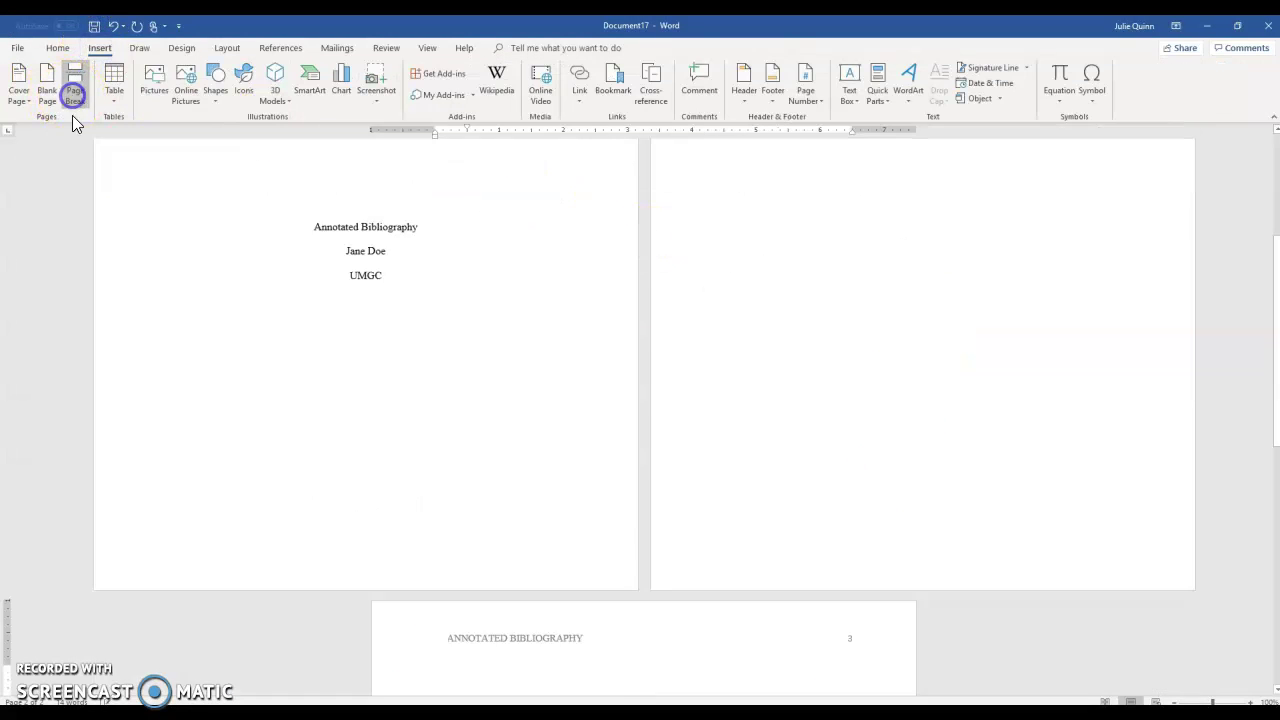
# Add the heading "References" on the third page and paste the copied APA citation beneath it
pyautogui.scroll(-3, 1250, 357)
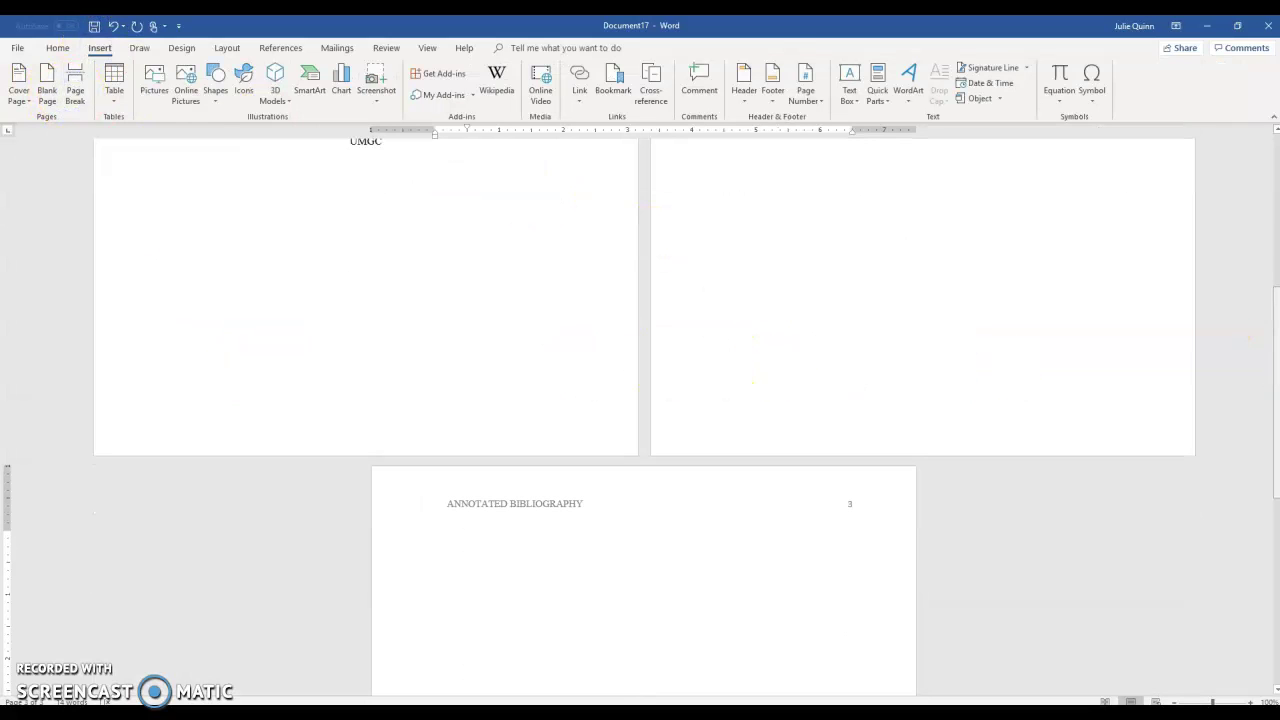
pyautogui.hotkey('ctrl', 'v')
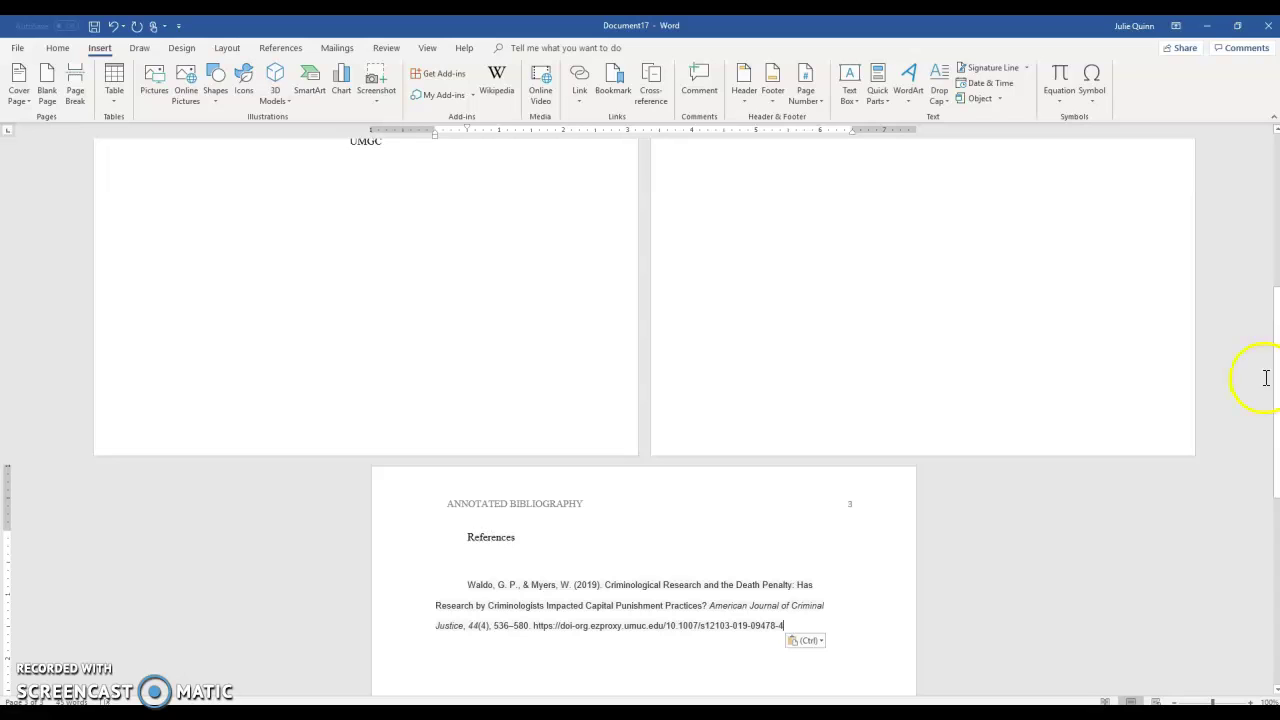
pyautogui.scroll(-4, 1274, 298)
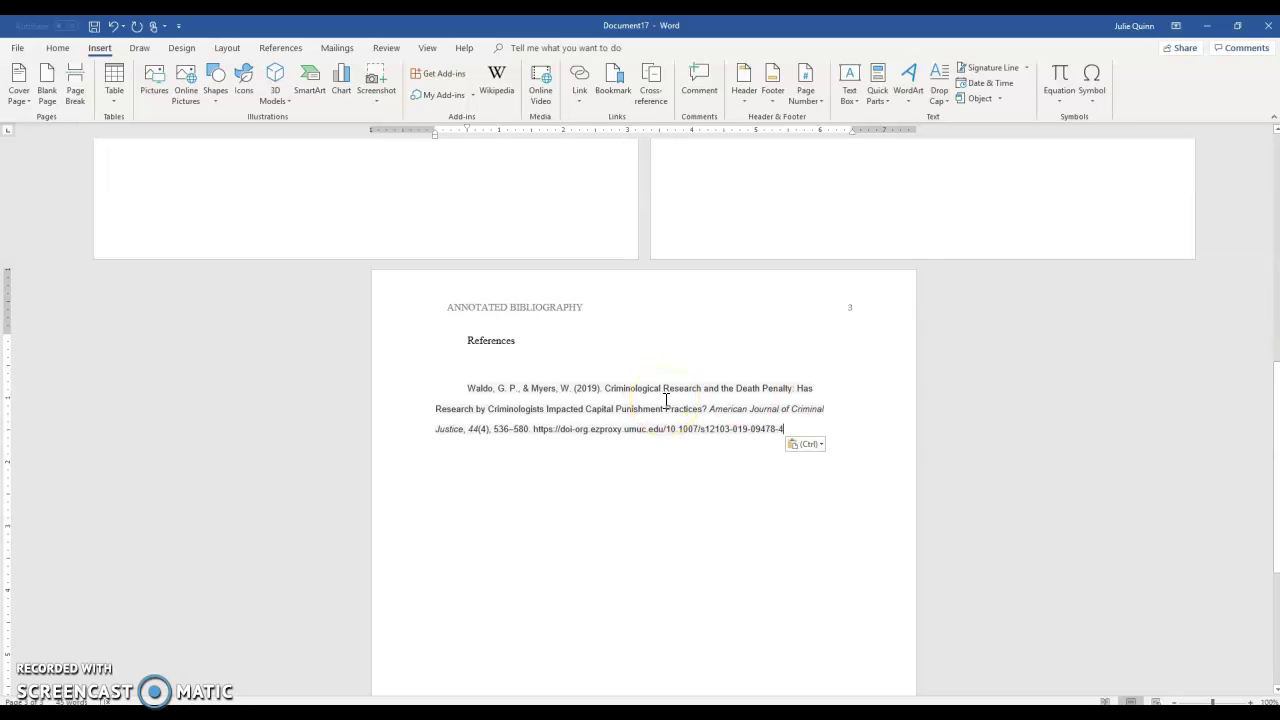
pyautogui.moveTo(605, 388); pyautogui.dragTo(674, 413)
pyautogui.click(675, 413)
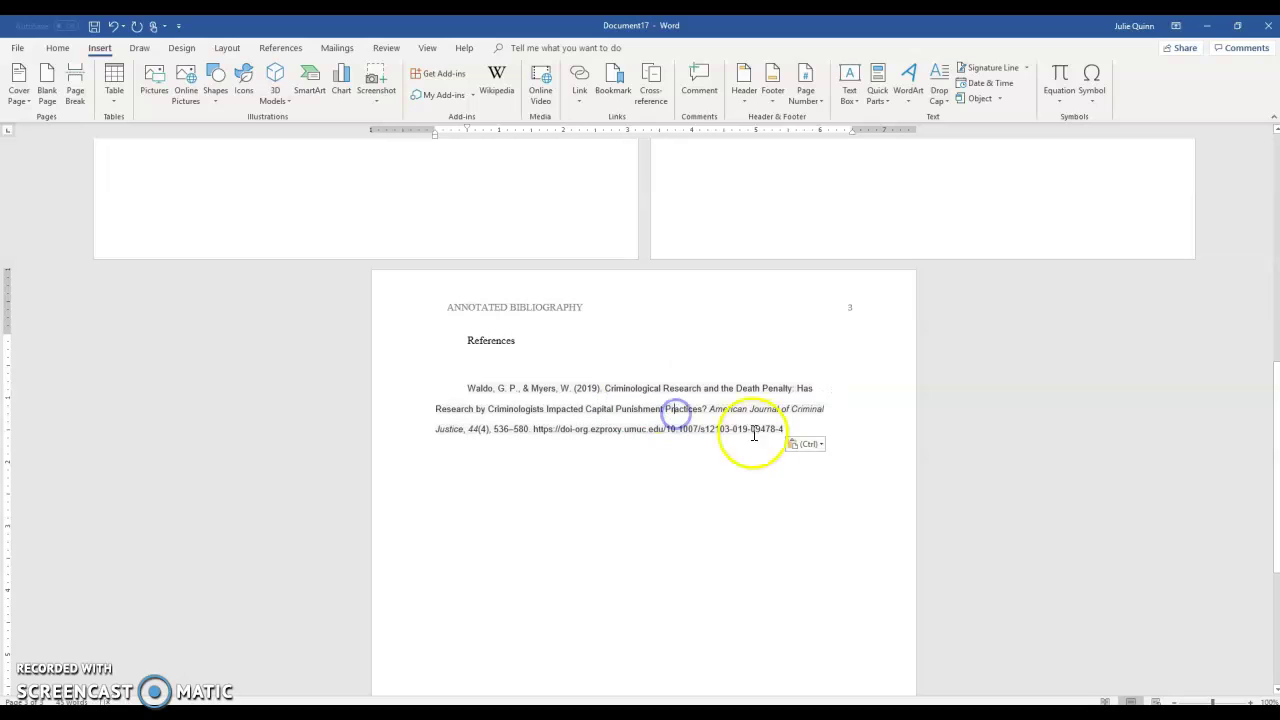
# Cut the pasted citation, paste it back as text only, and remove its first-line indent
pyautogui.click(786, 432)
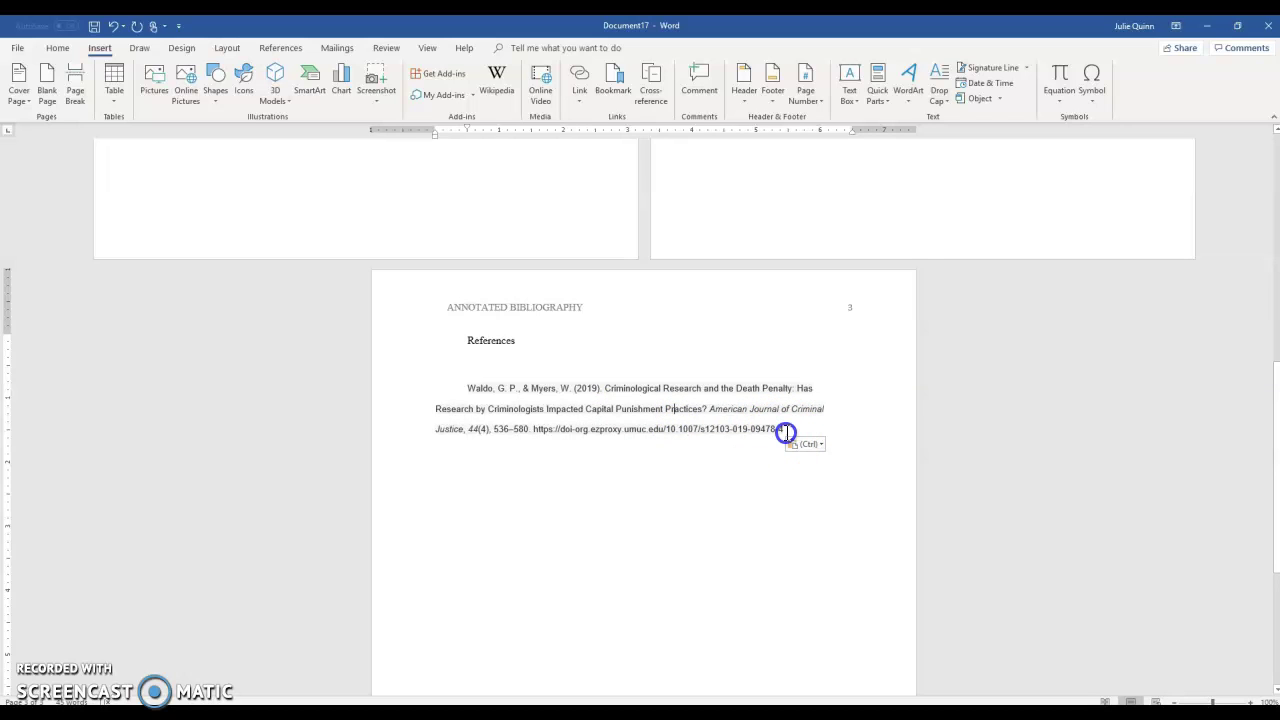
pyautogui.moveTo(786, 432); pyautogui.dragTo(387, 392)
pyautogui.hotkey('ctrl', 'c')
pyautogui.press('BackSpace')
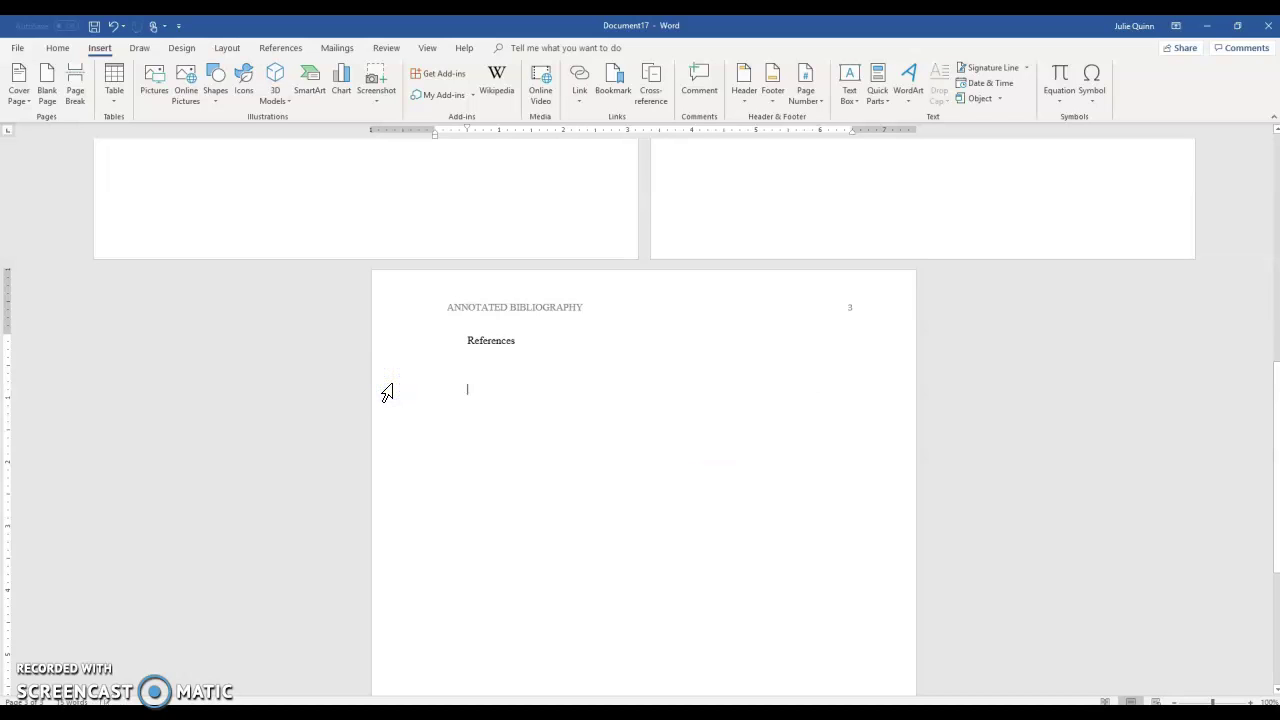
pyautogui.rightClick(387, 392)
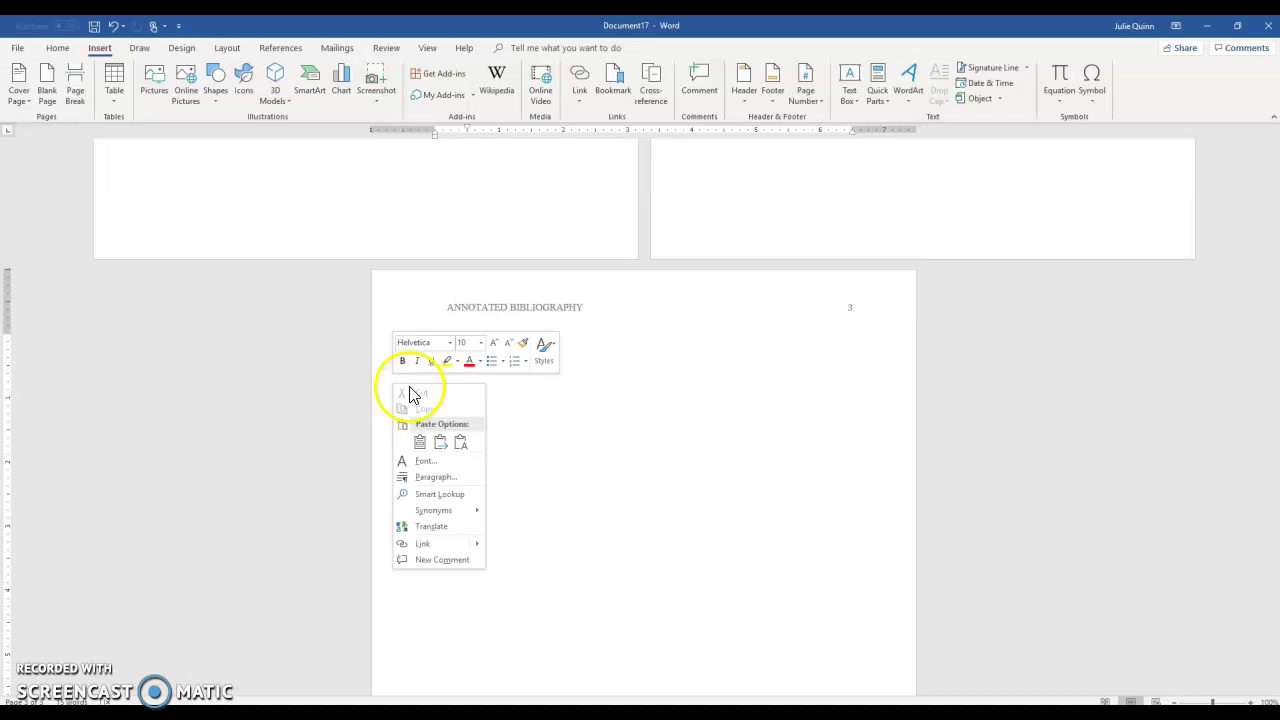
pyautogui.click(463, 442)
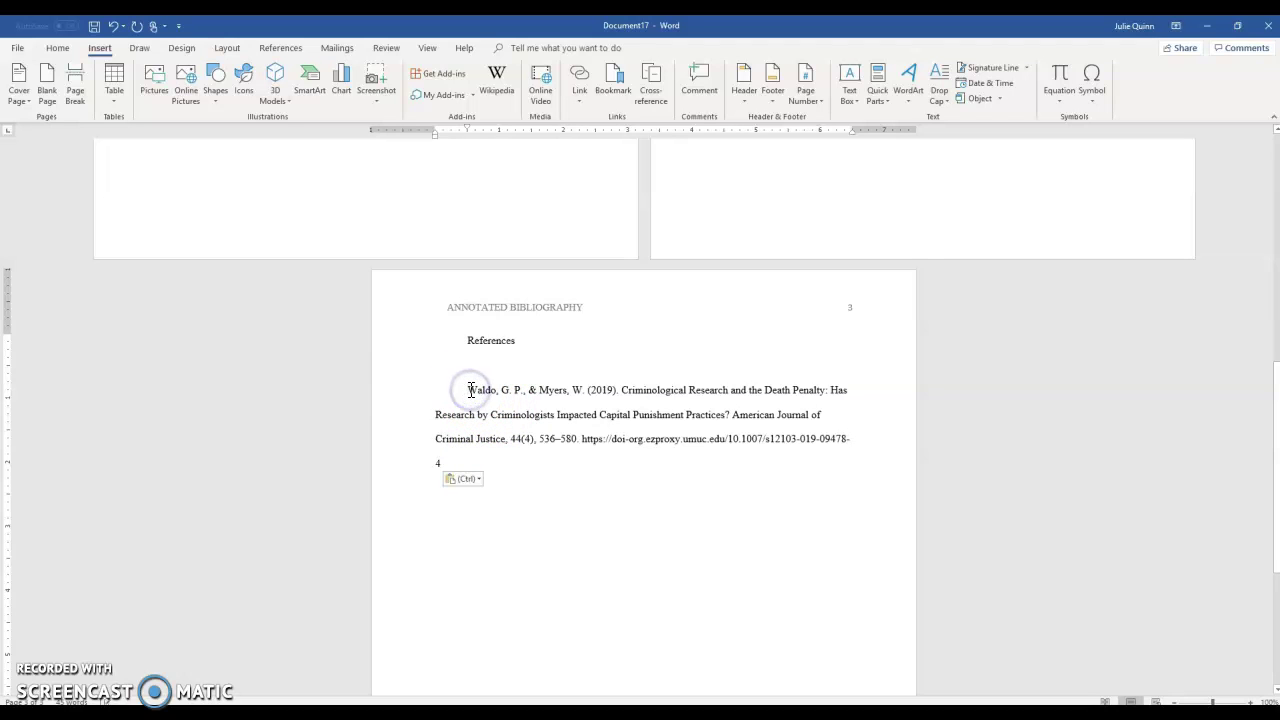
pyautogui.press('BackSpace')
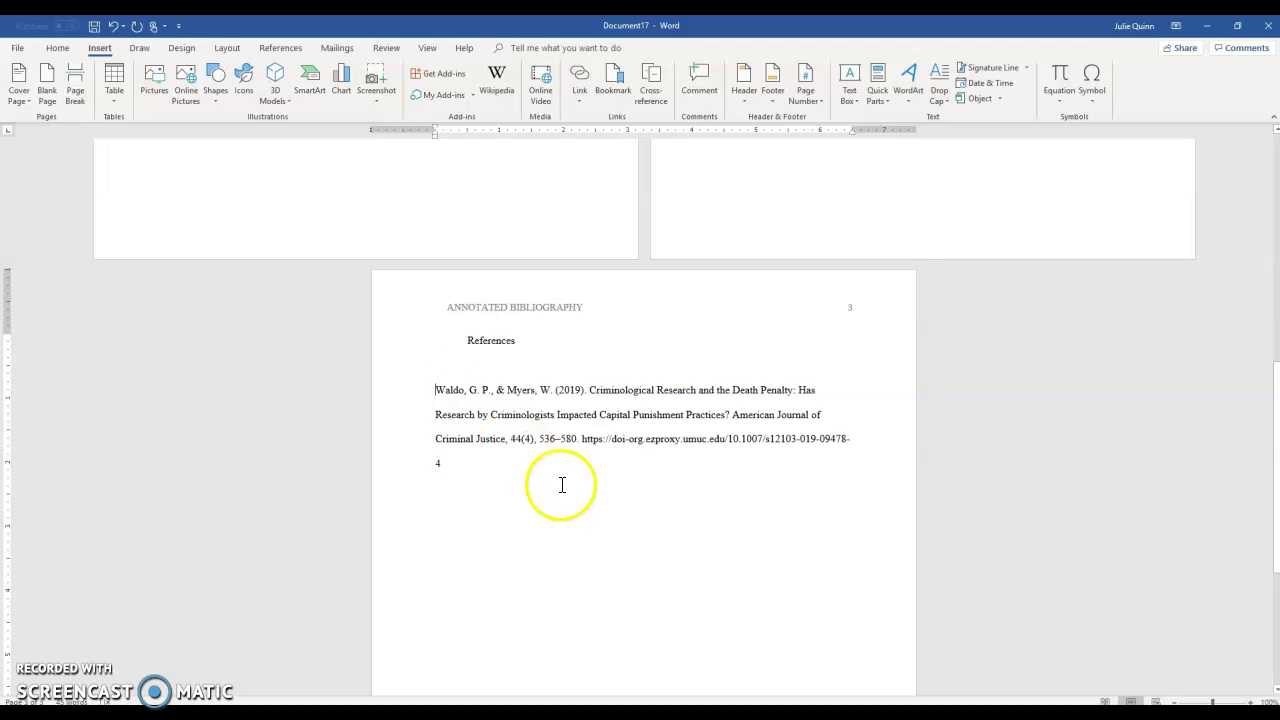
# Change "Research", "Death" and "Penalty" to lowercase in the first part of the cited article title
pyautogui.click(655, 391)
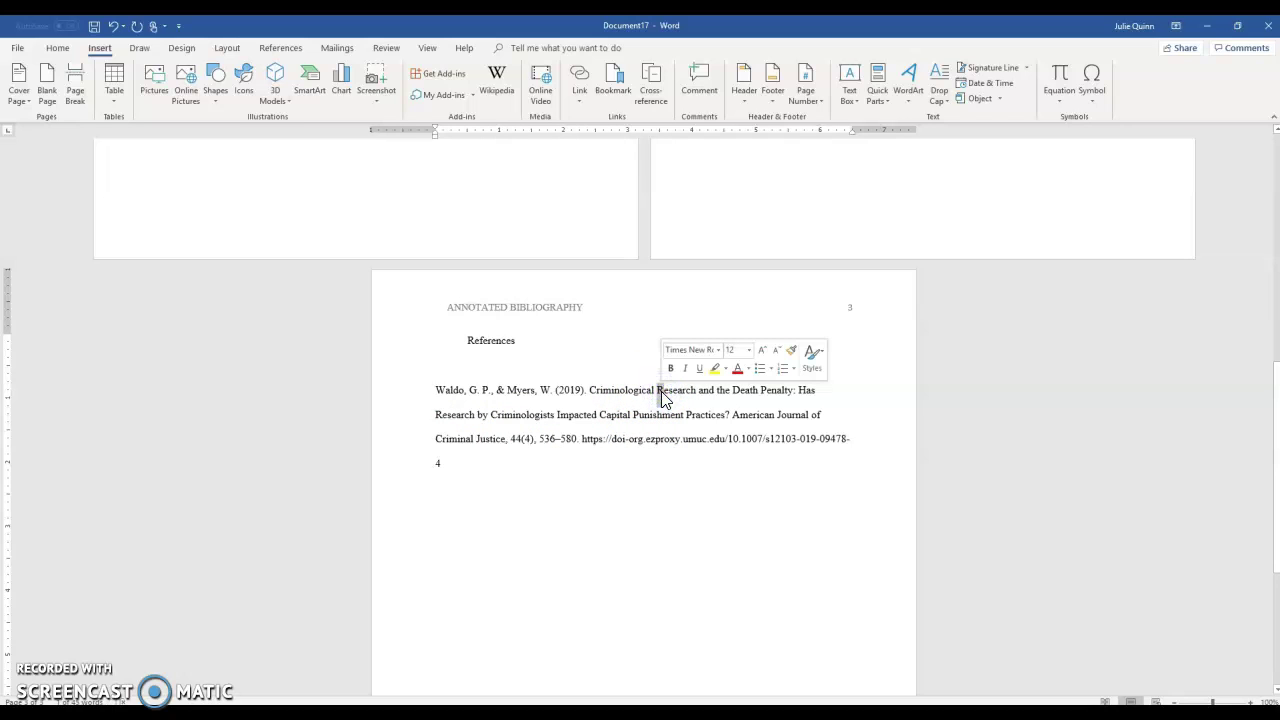
pyautogui.press('Delete')
pyautogui.write('r')
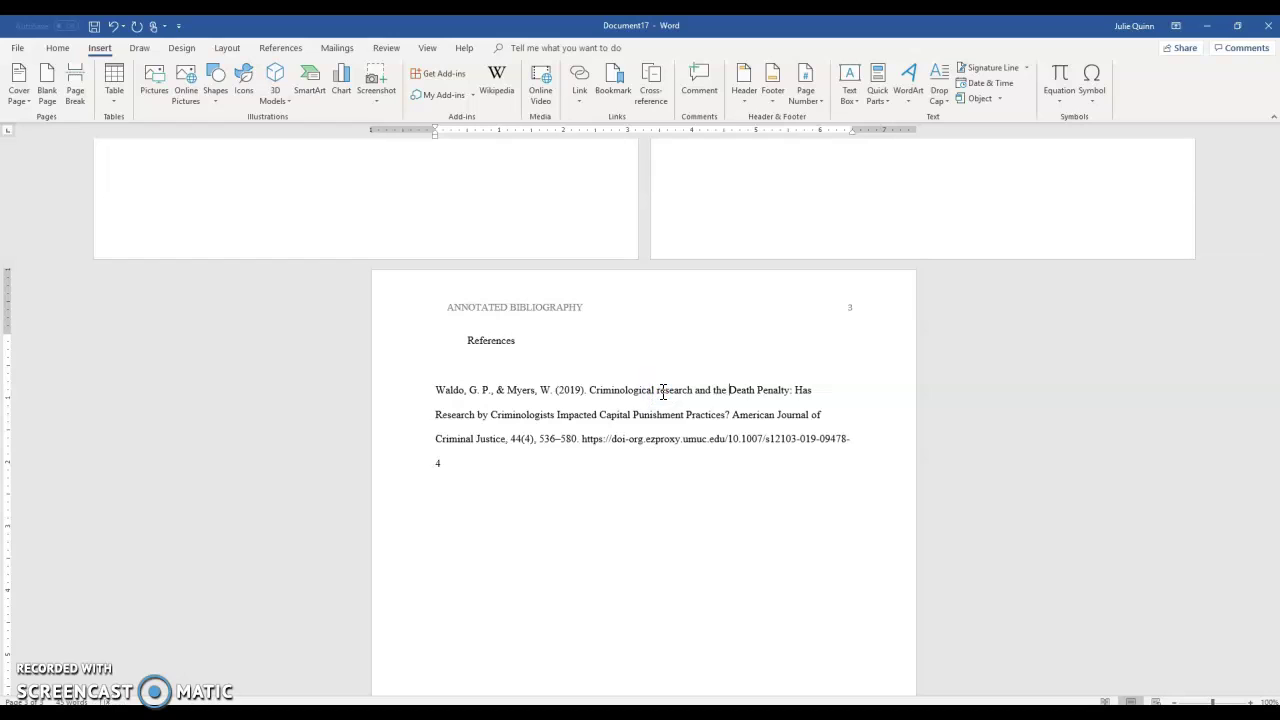
pyautogui.press('BackSpace')
pyautogui.write('d')
pyautogui.hotkey('ctrl', 'Right')
pyautogui.press('Delete')
pyautogui.write('p')
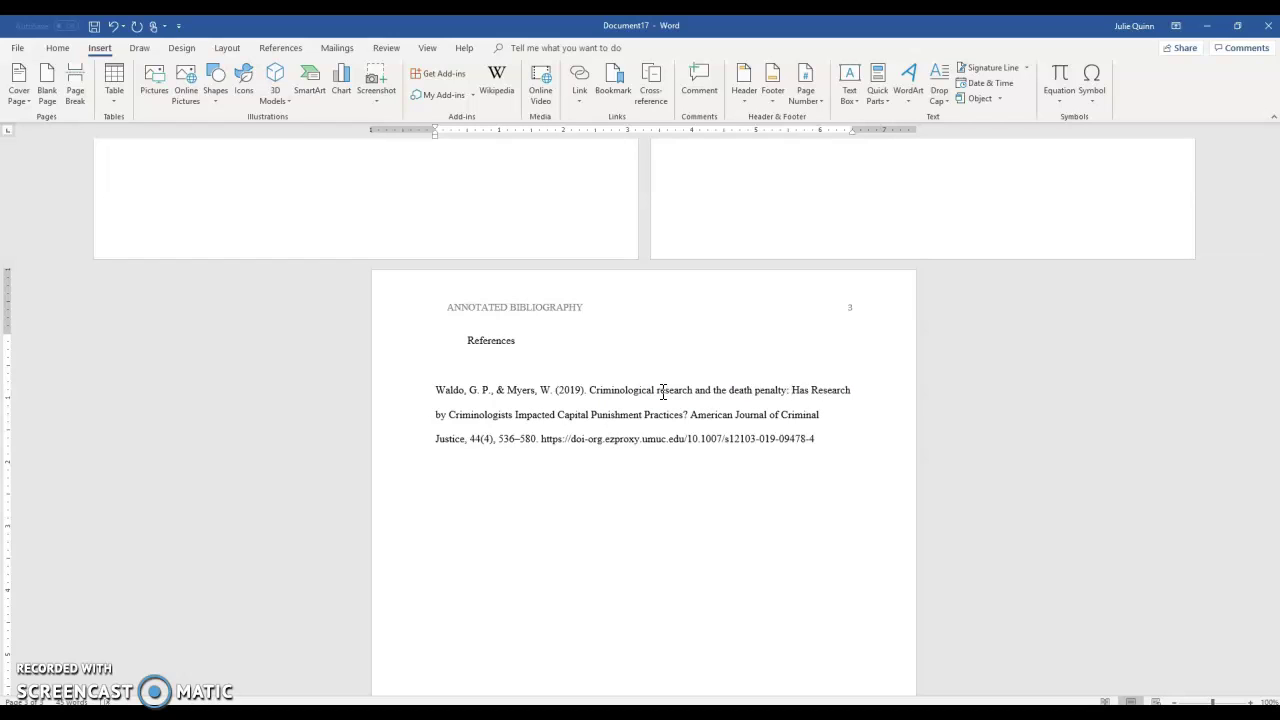
# Lowercase "Research", "Criminologists", "Impacted", "Capital", "Punishment" and "Practices" in the article title after the colon, keeping "Has" capitalized
pyautogui.press('BackSpace')
pyautogui.write('r')
pyautogui.press('BackSpace')
pyautogui.write('c')
pyautogui.press('Delete')
pyautogui.write('i')
pyautogui.press('BackSpace')
pyautogui.write('c')
pyautogui.press('BackSpace')
pyautogui.write('p')
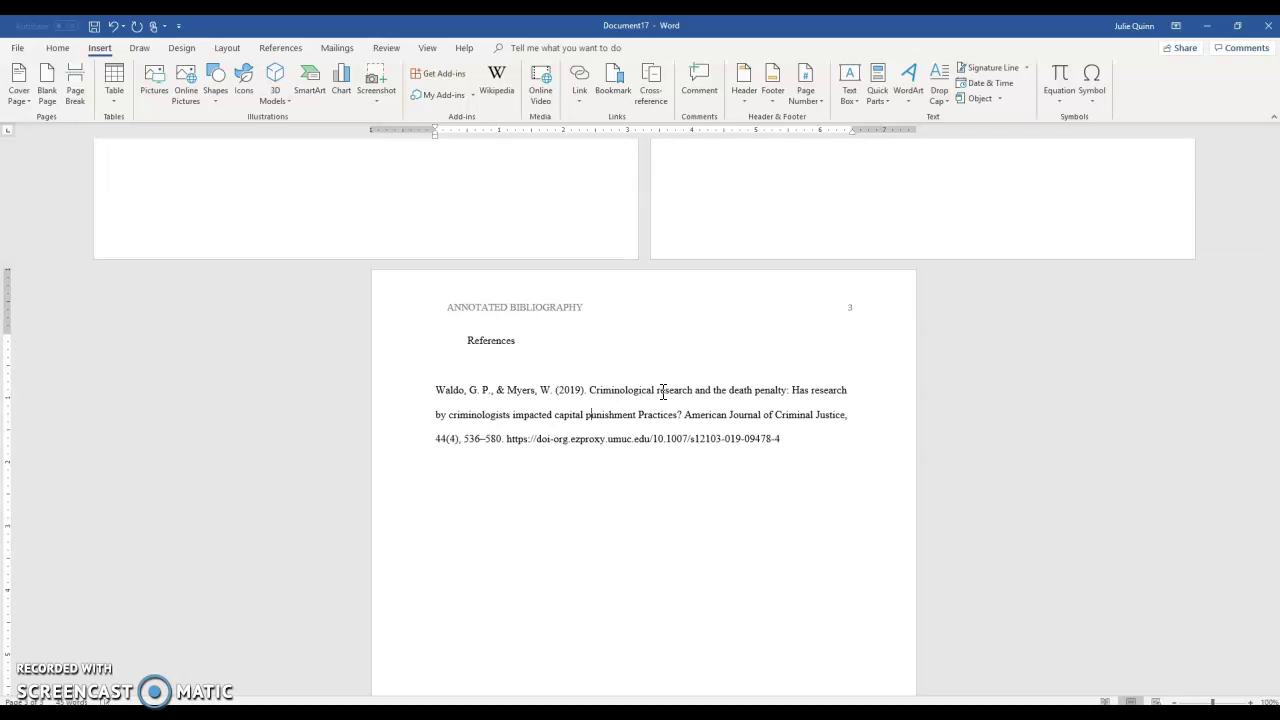
pyautogui.press('Delete')
pyautogui.write('p')
# Italicize the journal name "American Journal of Criminal Justice," in the reference entry
pyautogui.click(668, 432)
pyautogui.moveTo(677, 414); pyautogui.dragTo(589, 390)
pyautogui.moveTo(684, 415); pyautogui.dragTo(859, 420)
pyautogui.hotkey('ctrl', 'i')
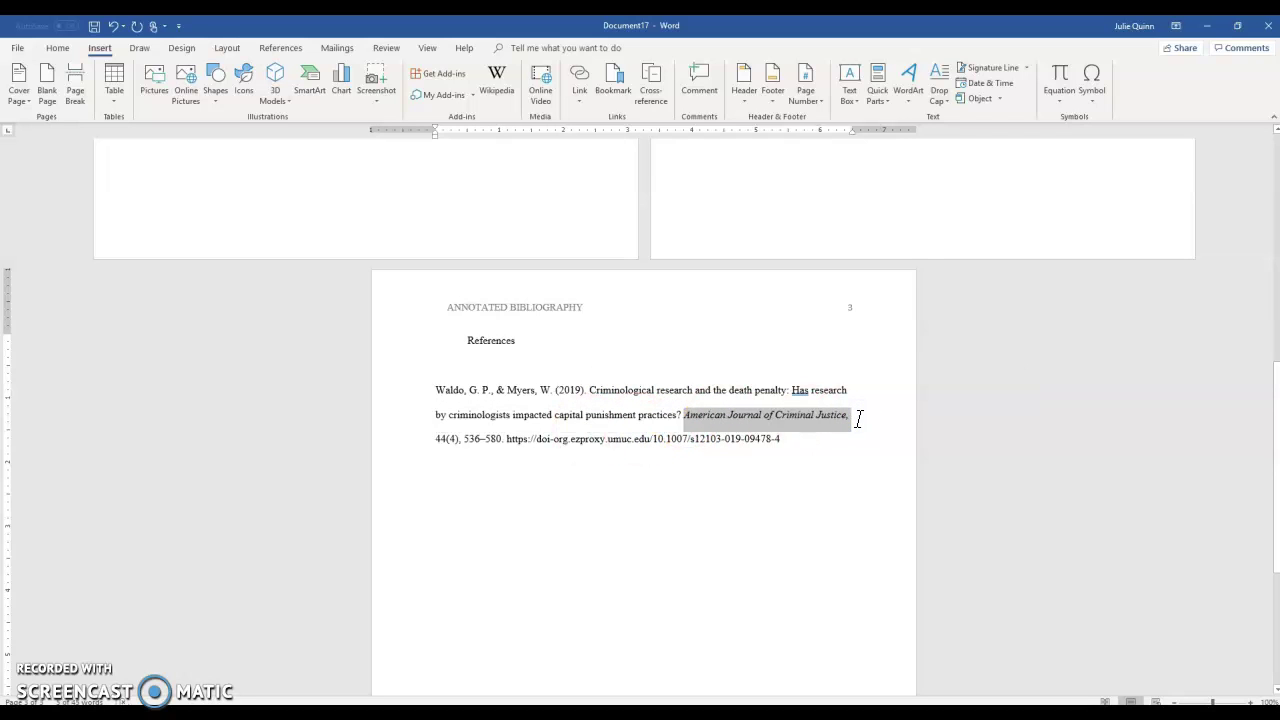
pyautogui.click(840, 468)
pyautogui.click(826, 422)
# Apply a hanging indent to the whole reference entry through the paragraph settings
pyautogui.moveTo(785, 438); pyautogui.dragTo(327, 399)
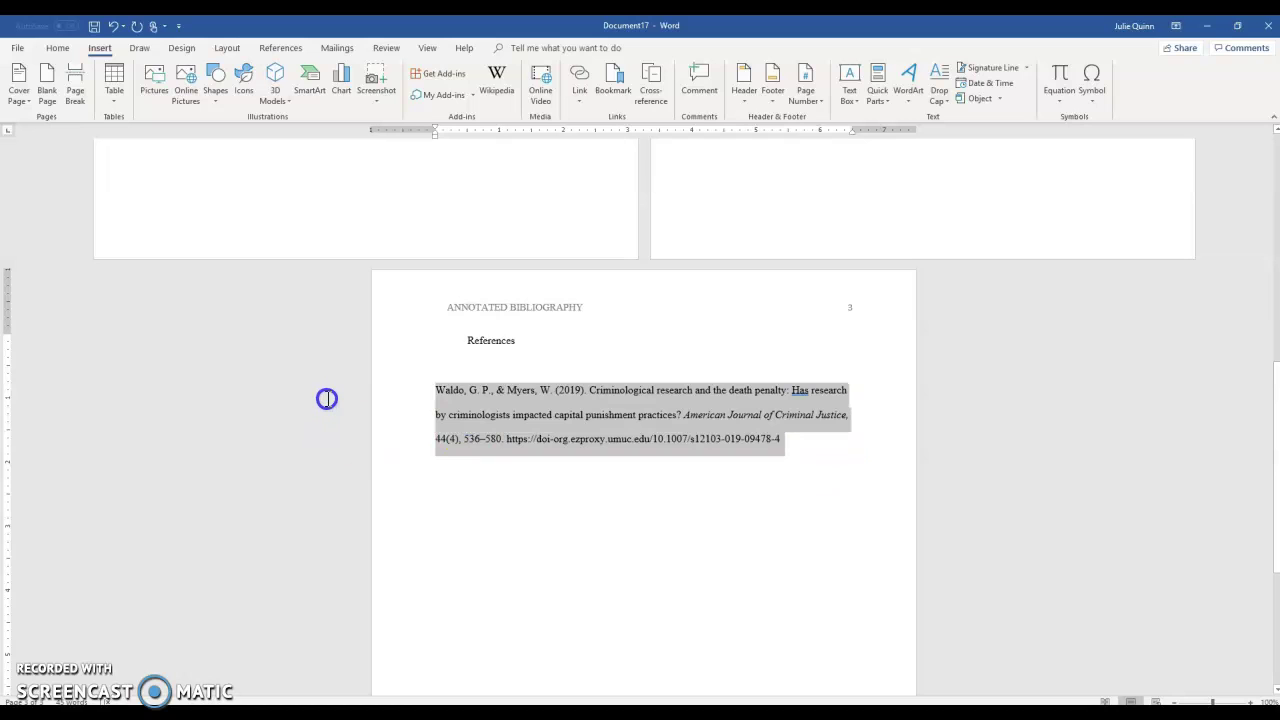
pyautogui.click(150, 90)
pyautogui.click(64, 47)
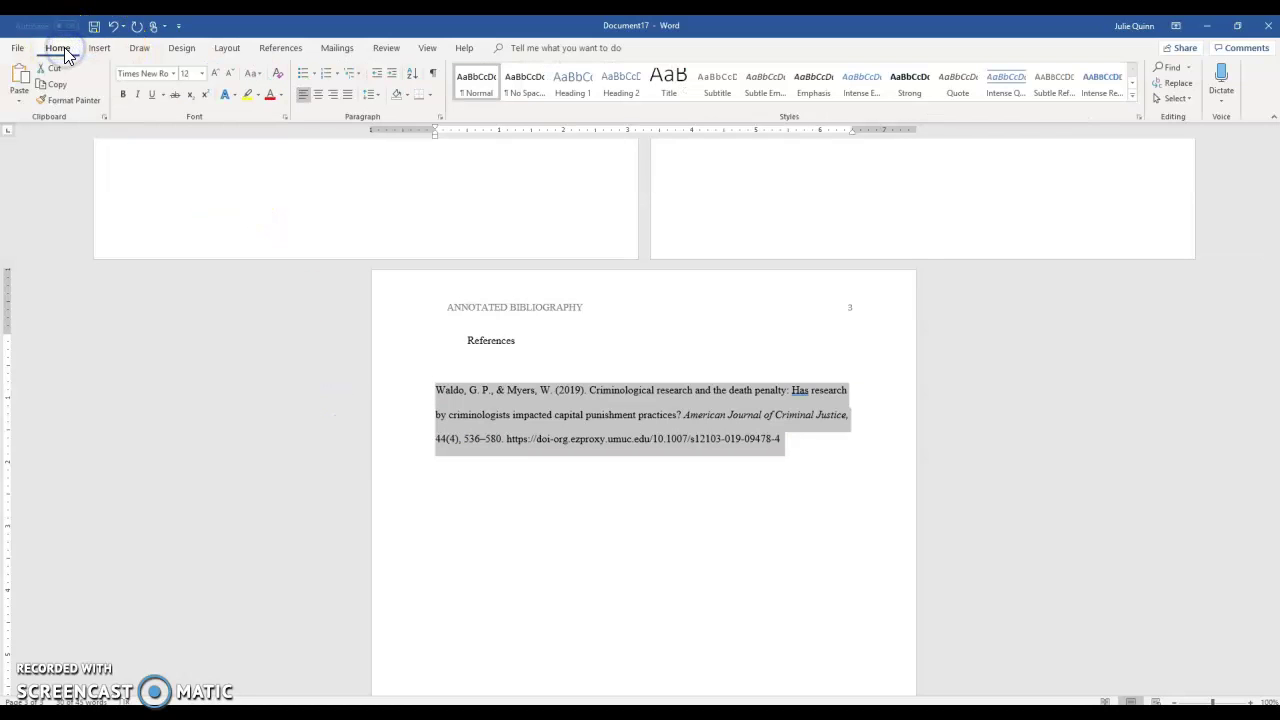
pyautogui.click(440, 116)
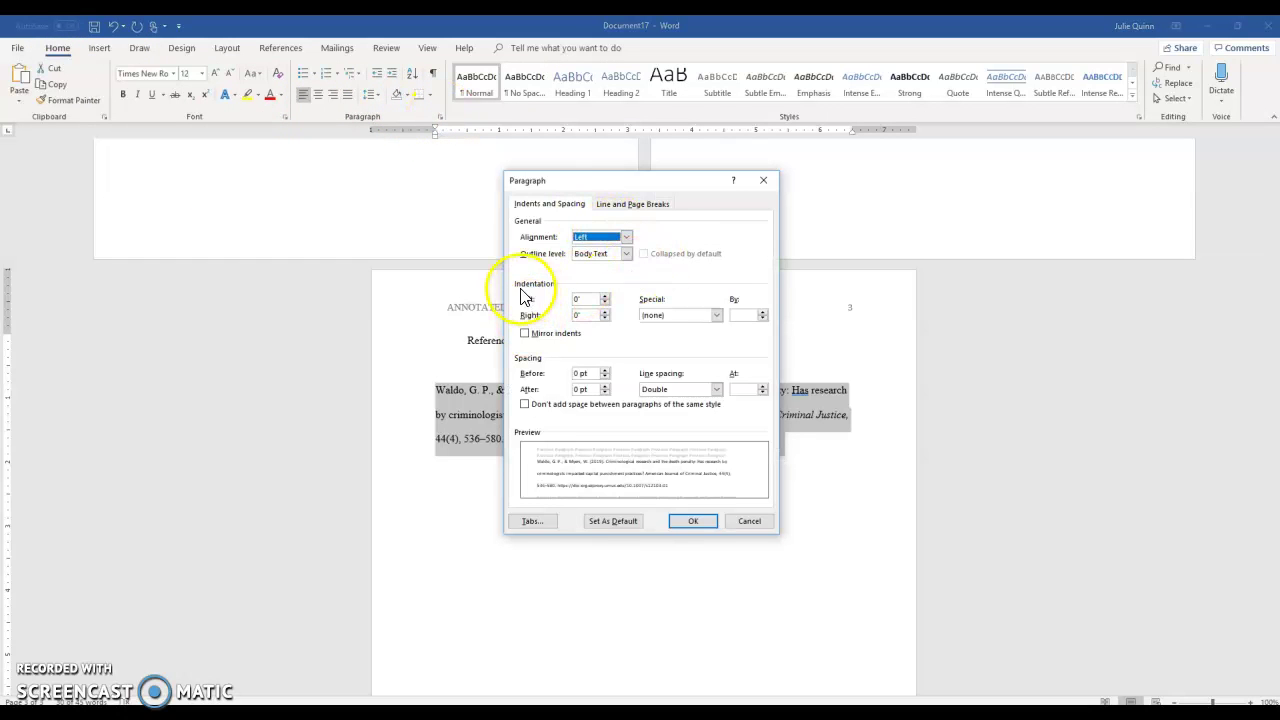
pyautogui.click(677, 317)
pyautogui.click(672, 343)
pyautogui.click(690, 522)
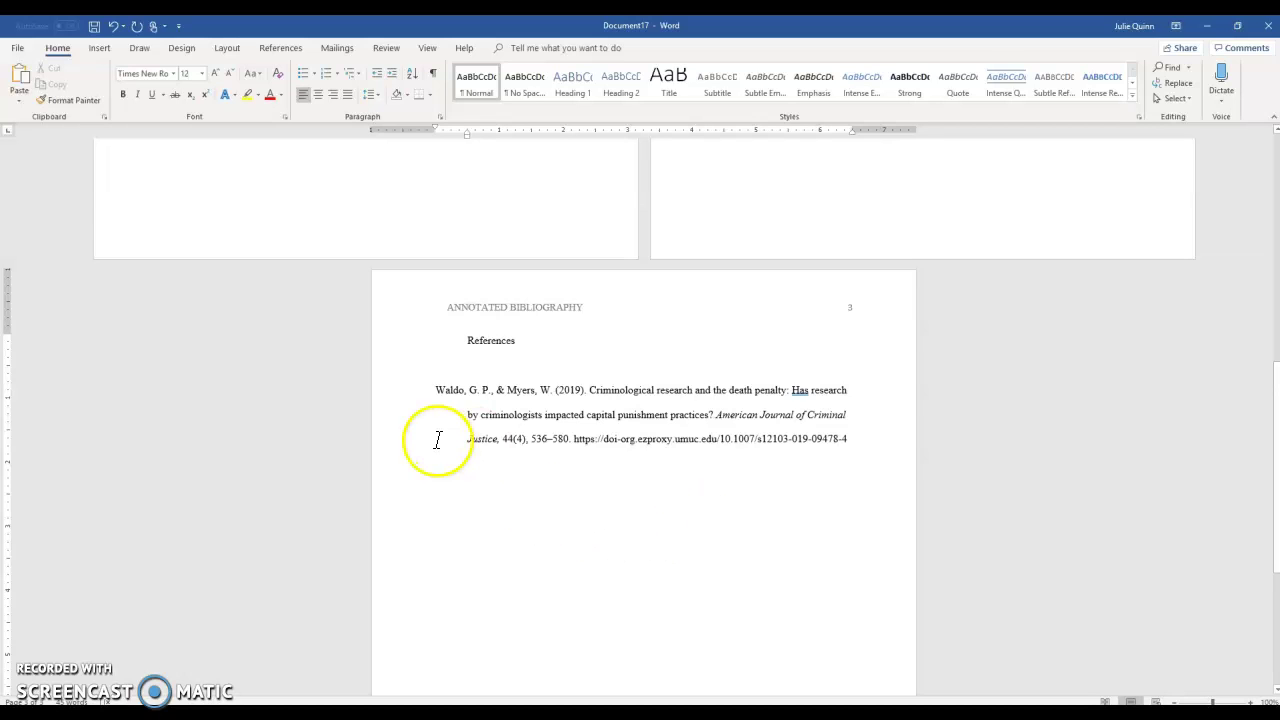
# Highlight the reference entry's first letter in yellow and insert two blank lines above the entry
pyautogui.rightClick(434, 393)
pyautogui.click(248, 95)
pyautogui.click(435, 392)
pyautogui.press('Return')
pyautogui.press('Return')
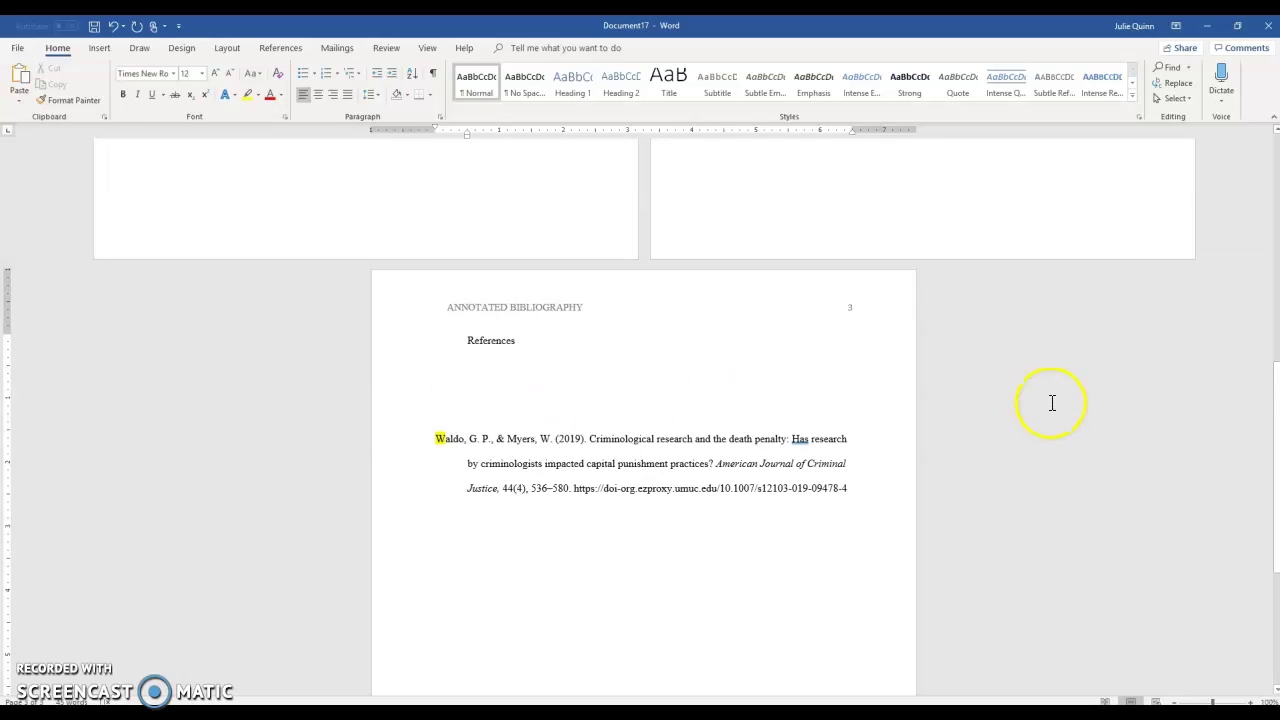
# Replace the placeholder text after "First paragraph starts here." with the two cited authors' last names, "(2019)" and "state that"
pyautogui.moveTo(1276, 409); pyautogui.dragTo(1277, 209)
pyautogui.click(903, 219)
pyautogui.moveTo(903, 219); pyautogui.dragTo(866, 220)
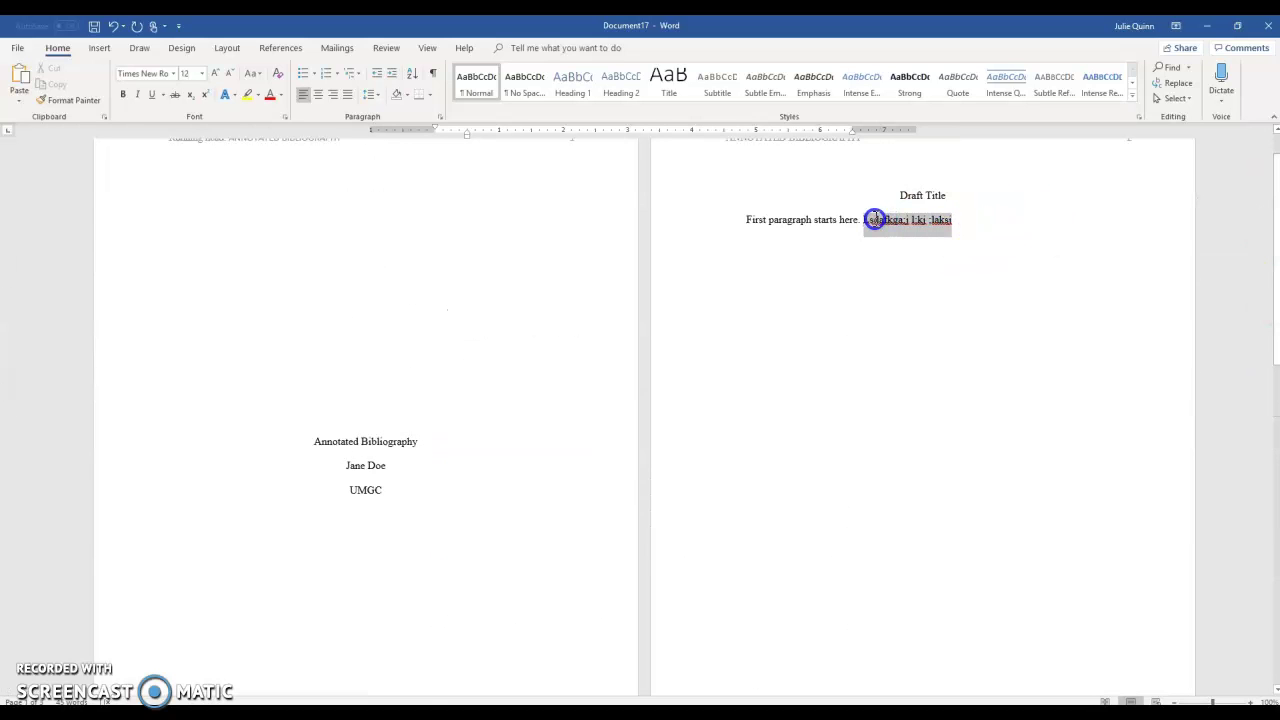
pyautogui.moveTo(1277, 243)
pyautogui.mouseDown()
pyautogui.moveTo(1277, 300)
pyautogui.moveTo(1277, 243)
pyautogui.mouseUp()
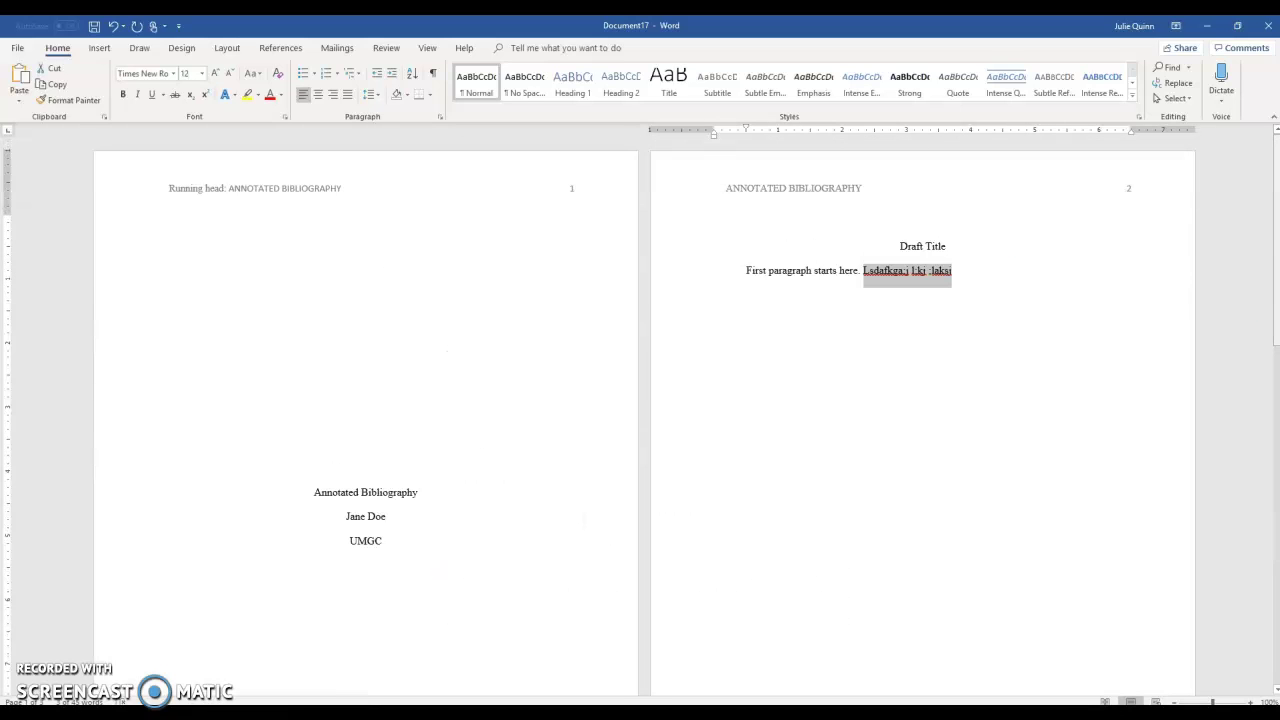
pyautogui.write('Waldo and Mye')
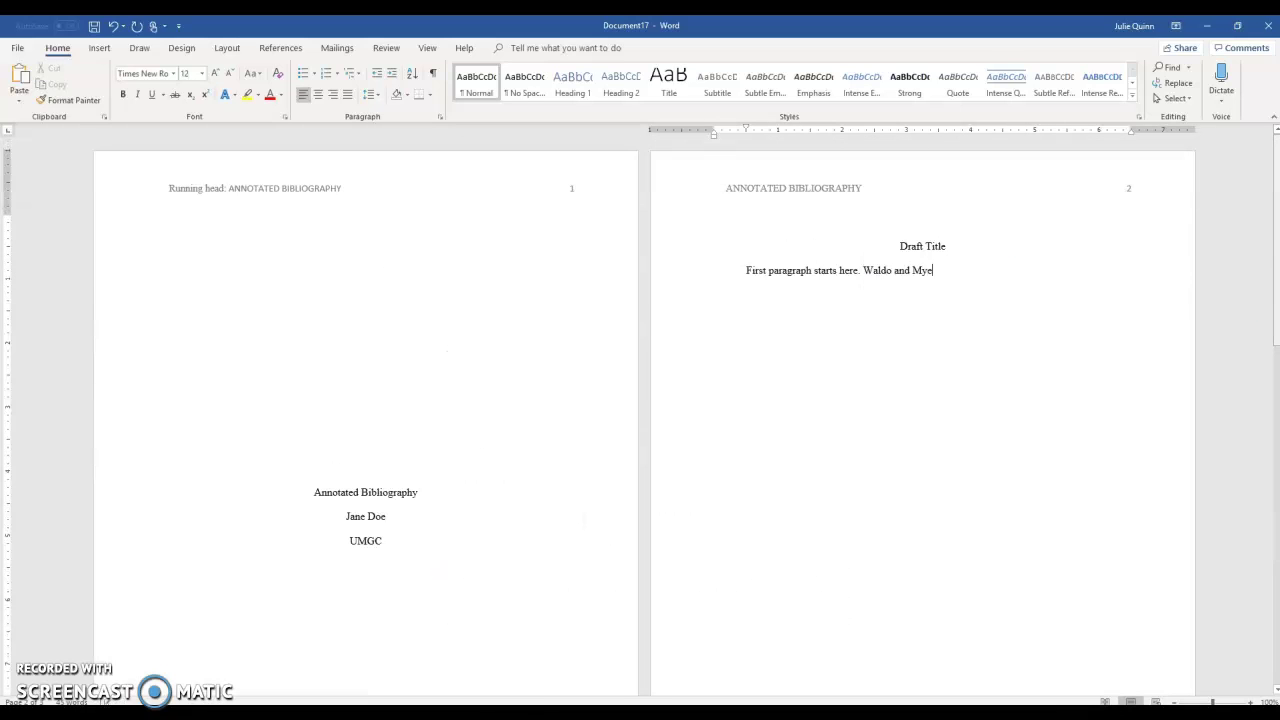
pyautogui.write('rs (')
pyautogui.moveTo(1272, 234)
pyautogui.mouseDown()
pyautogui.moveTo(1273, 295)
pyautogui.moveTo(1271, 210)
pyautogui.mouseUp()
pyautogui.write('2019) state that')
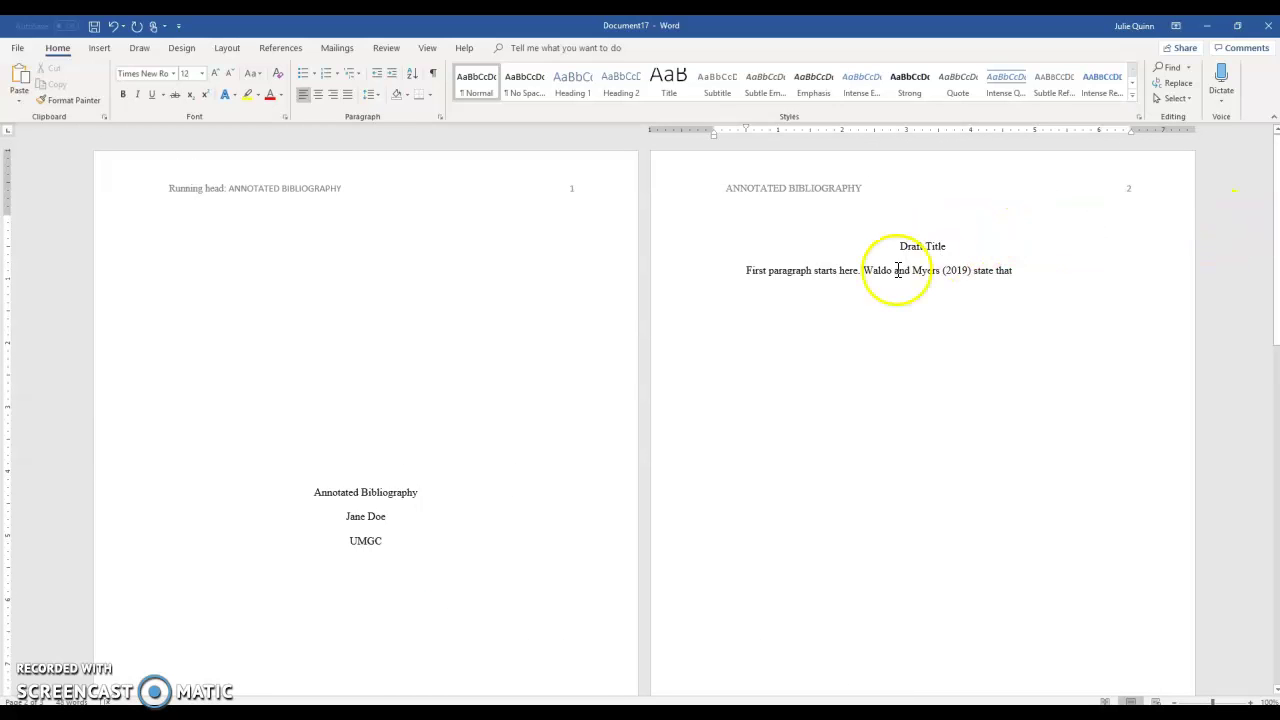
# Rewrite the second sentence as "The data show" followed by a parenthetical citation with both authors' last names joined by "&" and the year 2019
pyautogui.moveTo(863, 272); pyautogui.dragTo(968, 277)
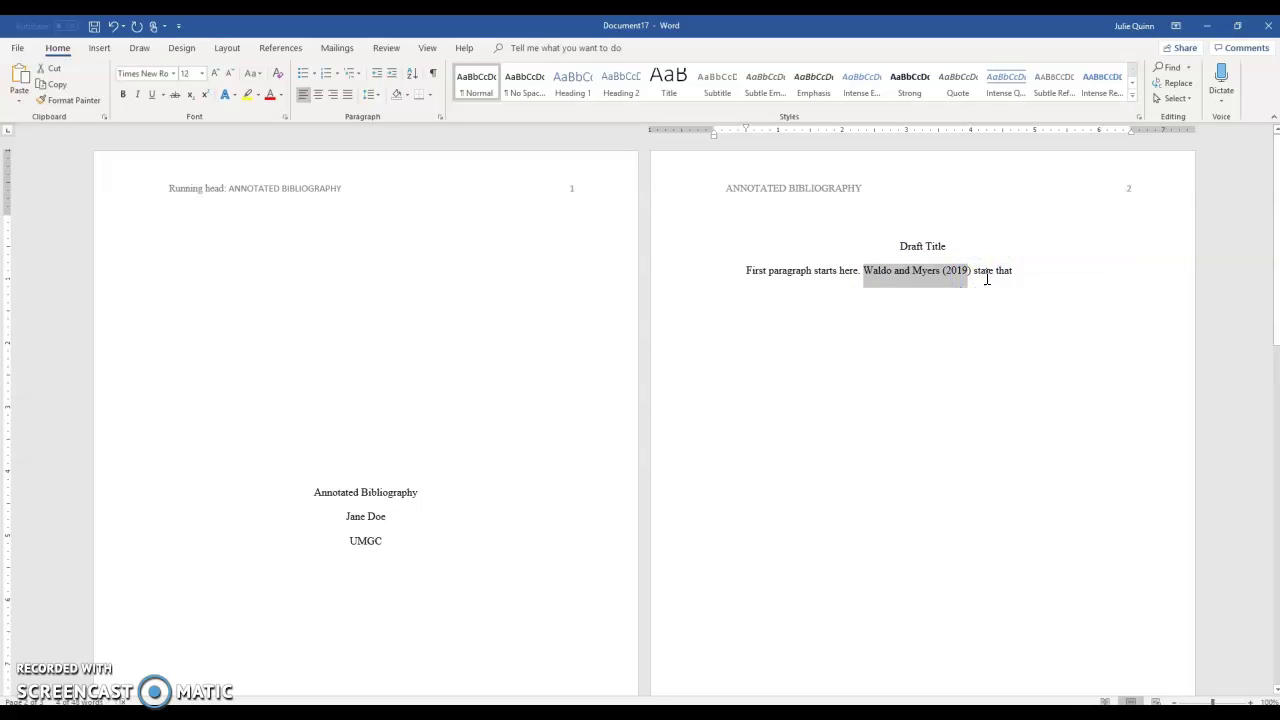
pyautogui.press('Delete')
pyautogui.press('BackSpace')
pyautogui.write('the')
pyautogui.press('BackSpace')
pyautogui.write('a data')
pyautogui.rightClick(871, 271)
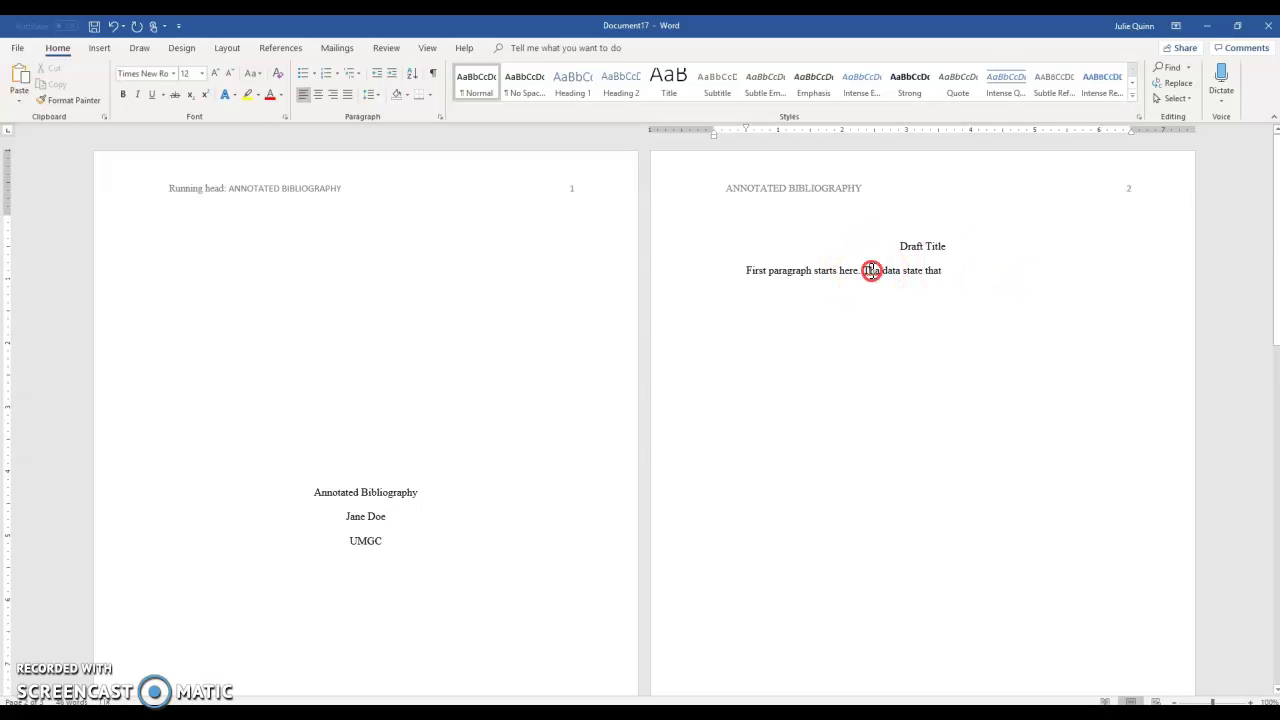
pyautogui.click(900, 288)
pyautogui.moveTo(943, 271); pyautogui.dragTo(903, 273)
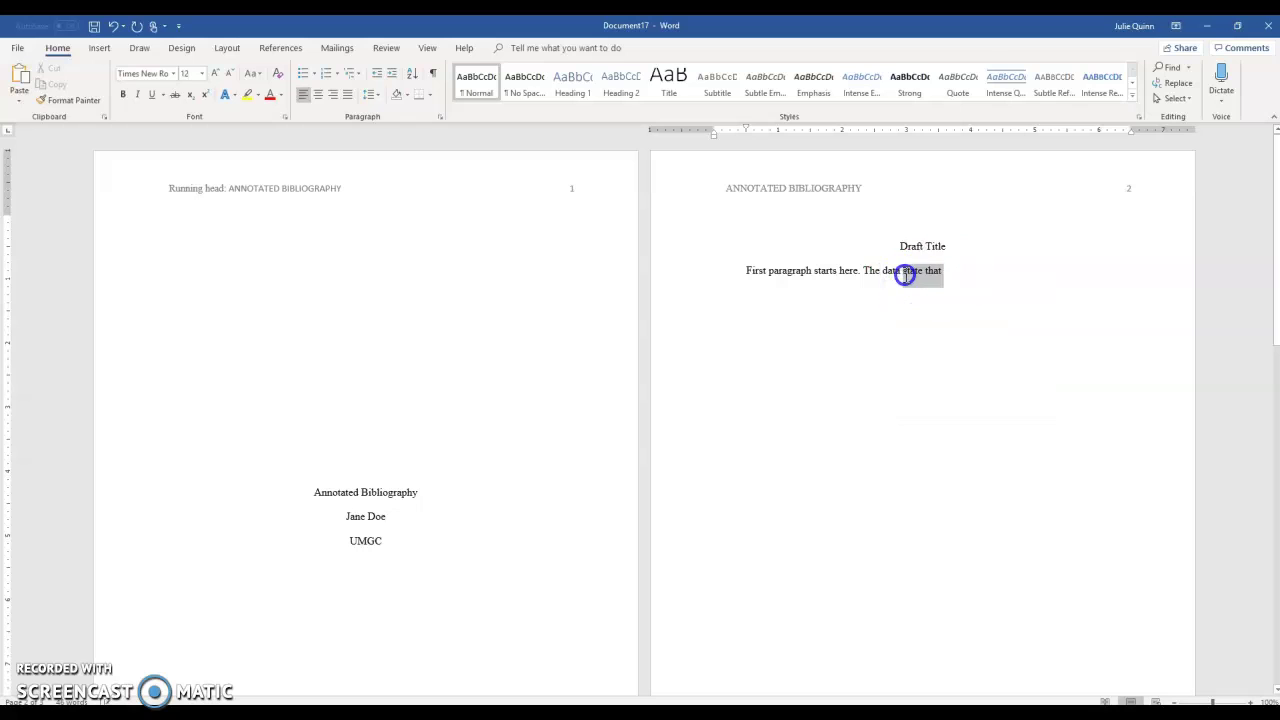
pyautogui.write('show (Waldo & Myers,')
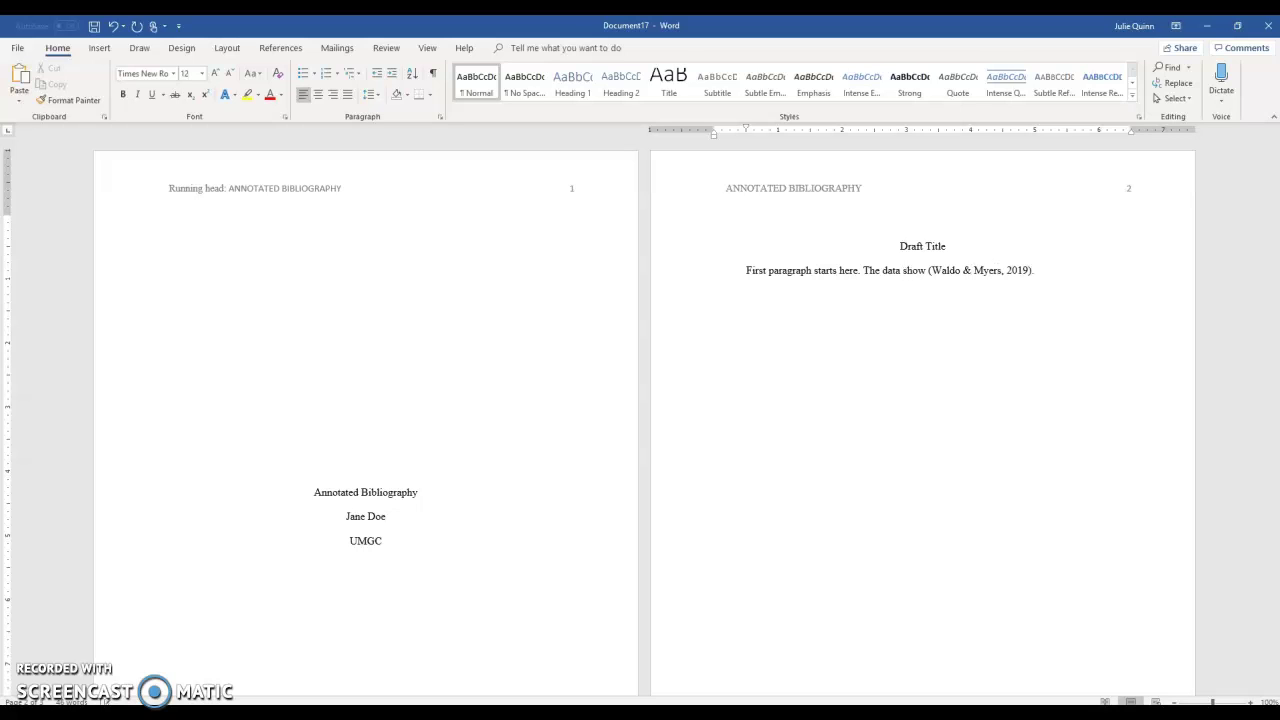
pyautogui.moveTo(905, 271); pyautogui.dragTo(1000, 270)
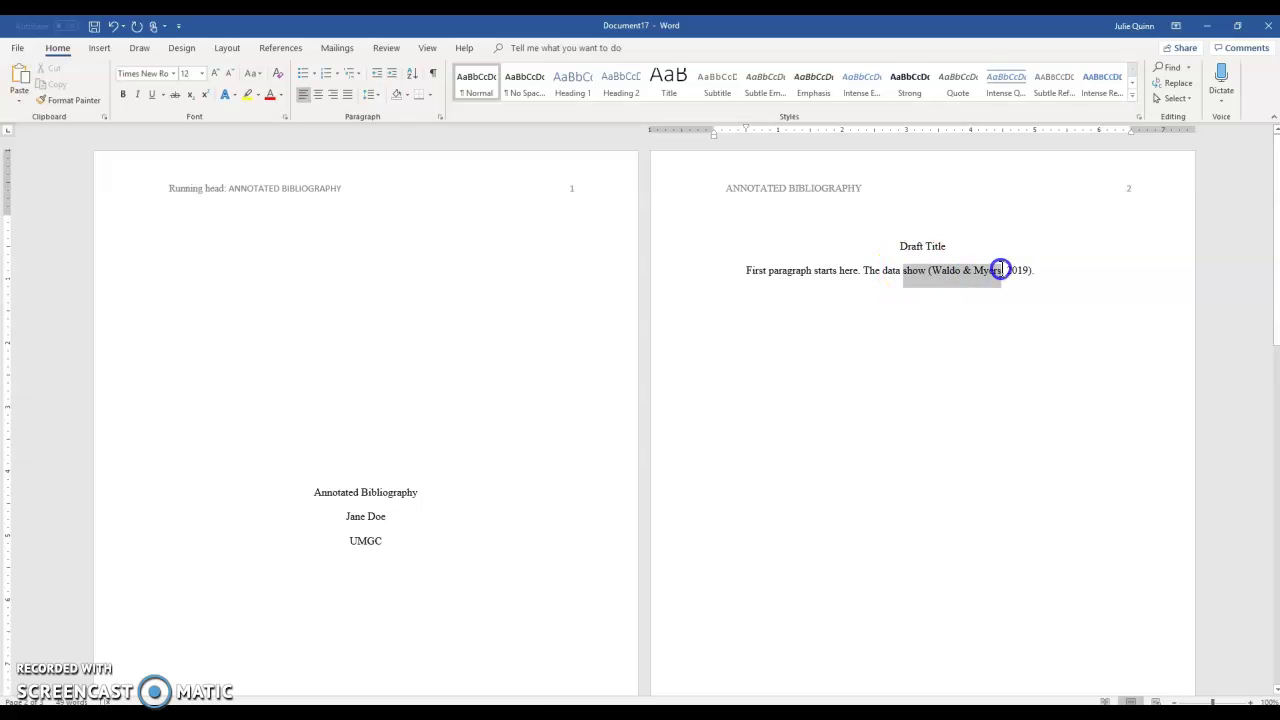
pyautogui.click(1001, 272)
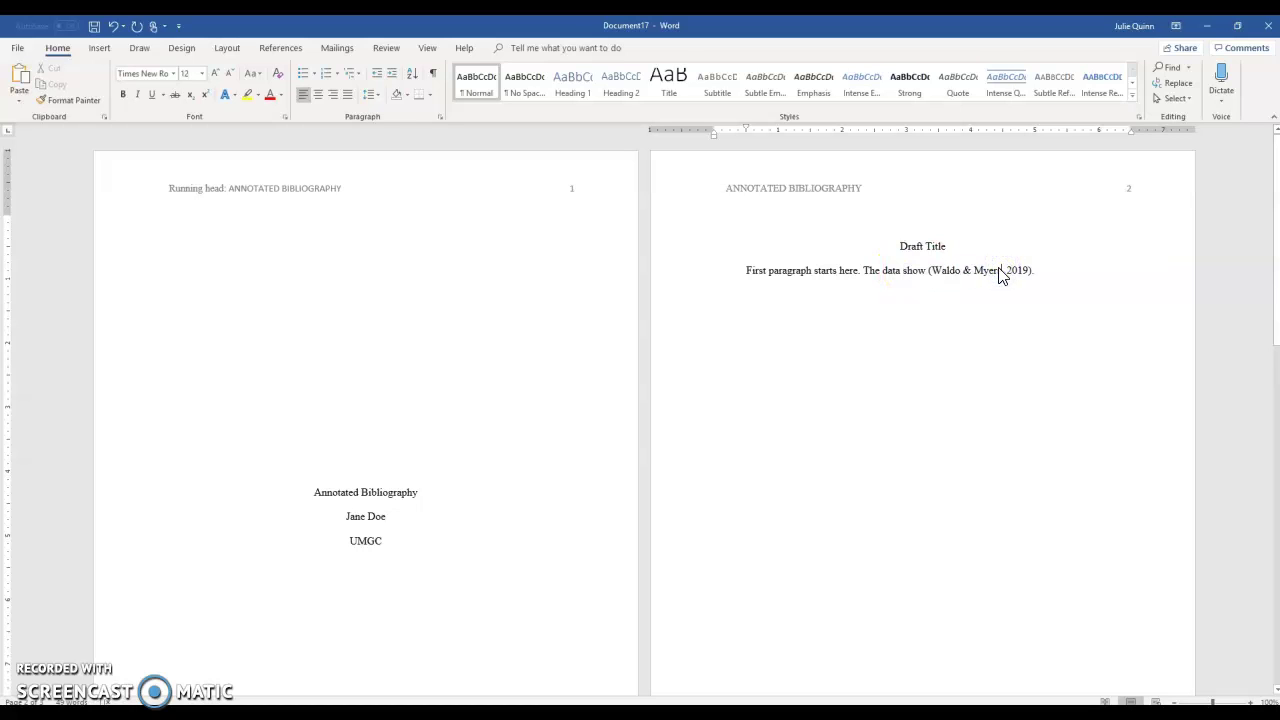
pyautogui.moveTo(930, 270); pyautogui.dragTo(1036, 269)
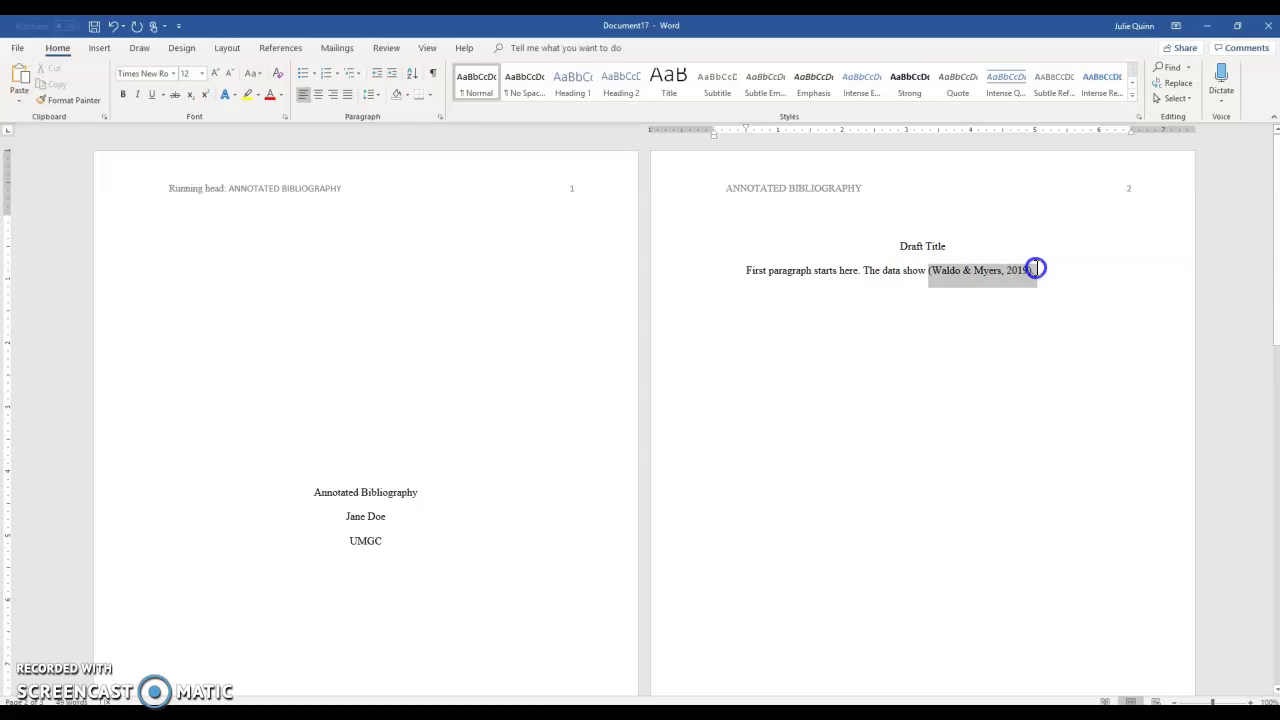
pyautogui.moveTo(946, 272); pyautogui.dragTo(998, 271)
pyautogui.click(998, 272)
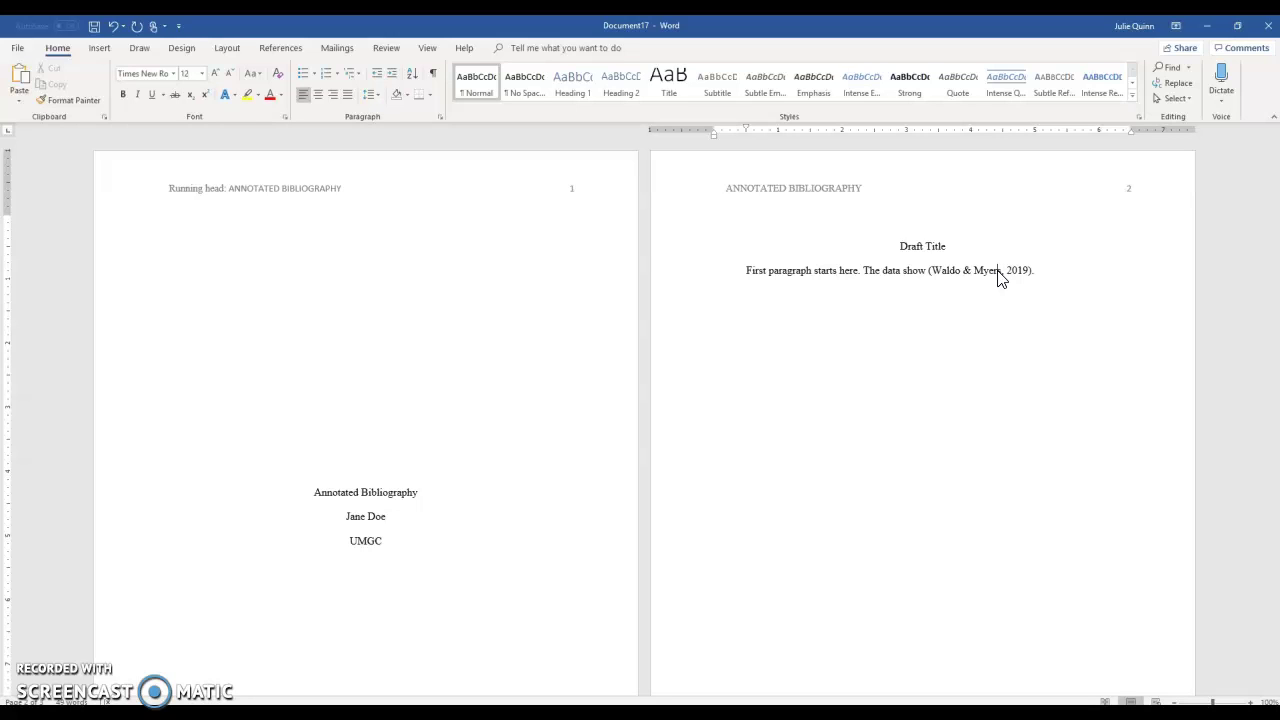
pyautogui.click(709, 509)
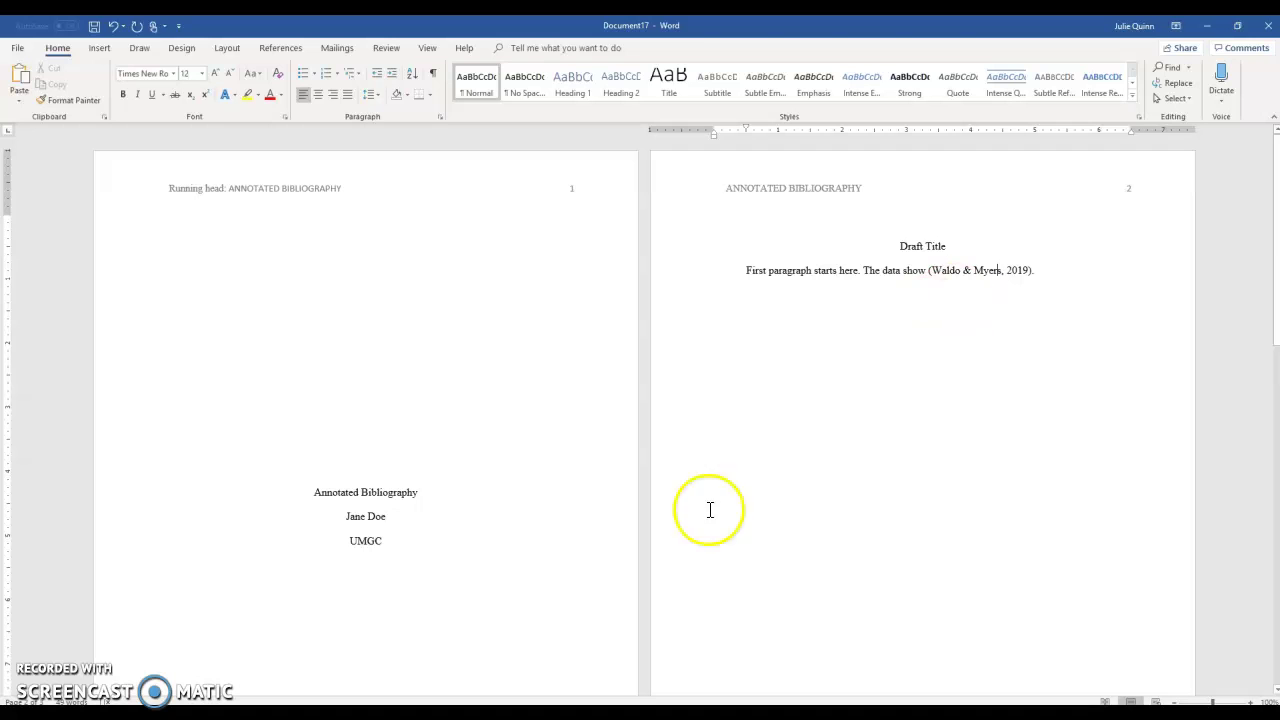
# Switch to the browser and show the annotated bibliography resources on the "Week 4: Planning Your Research Paper" course page
pyautogui.hotkey('alt', 'Tab')
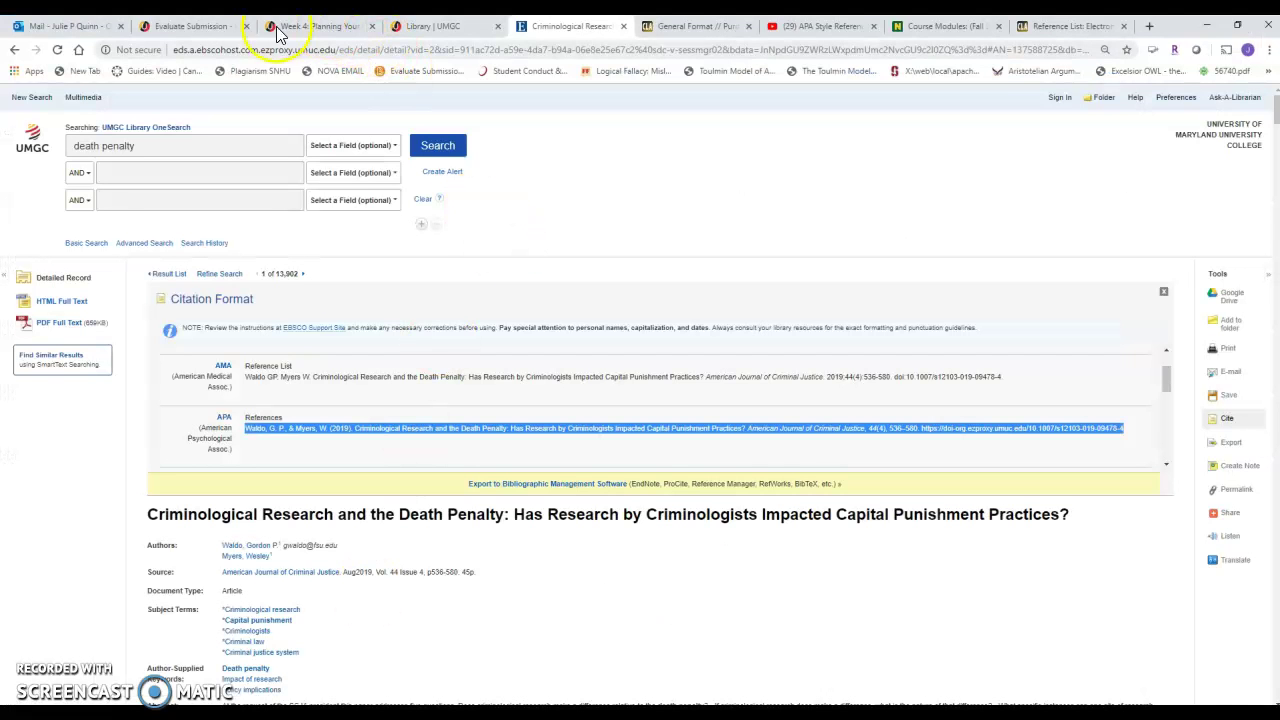
pyautogui.click(318, 26)
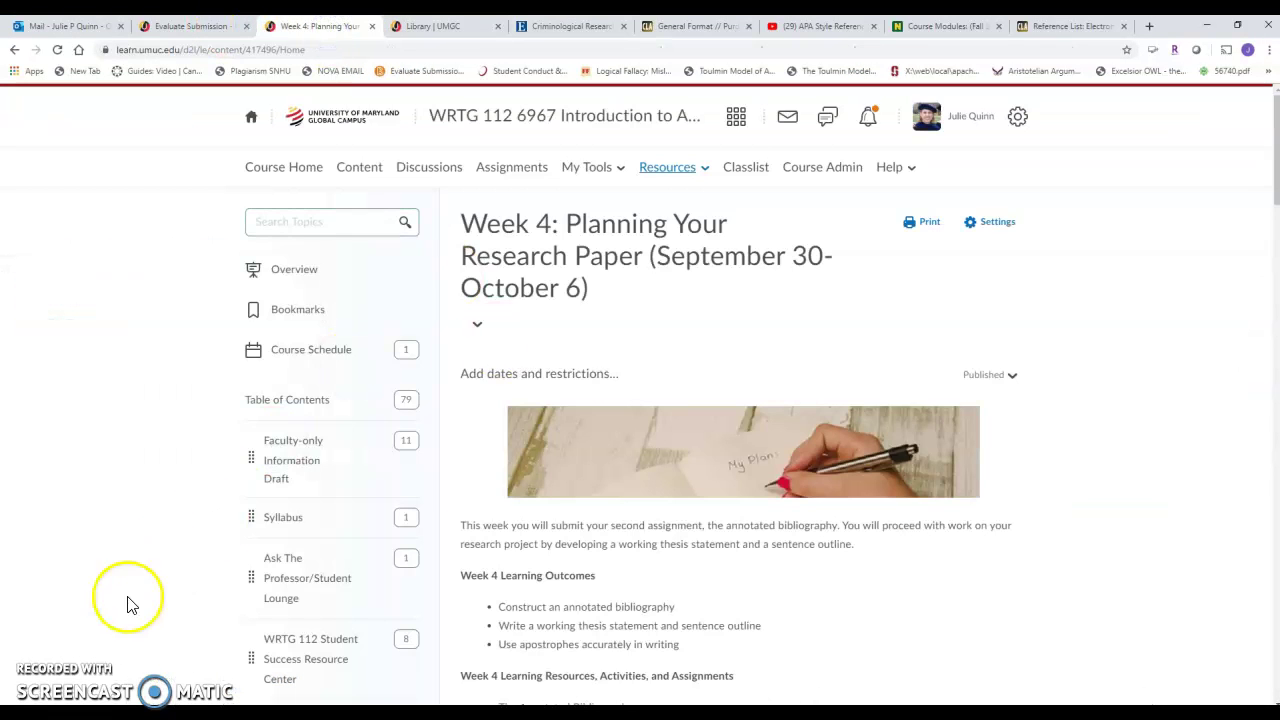
pyautogui.moveTo(1271, 177); pyautogui.dragTo(1271, 300)
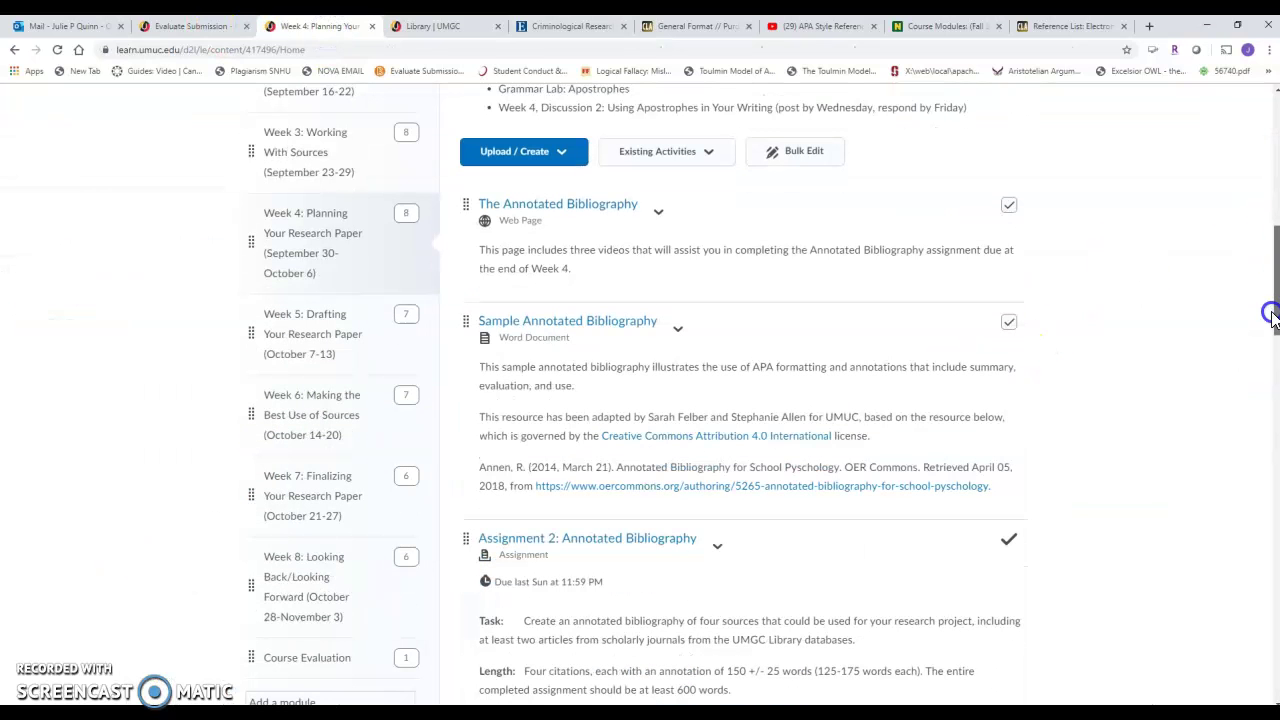
# Open the Week 5: Drafting Your Research Paper module and show the "Assignment 3: Research Paper - first draft" description
pyautogui.click(318, 343)
pyautogui.moveTo(1268, 271); pyautogui.dragTo(1232, 462)
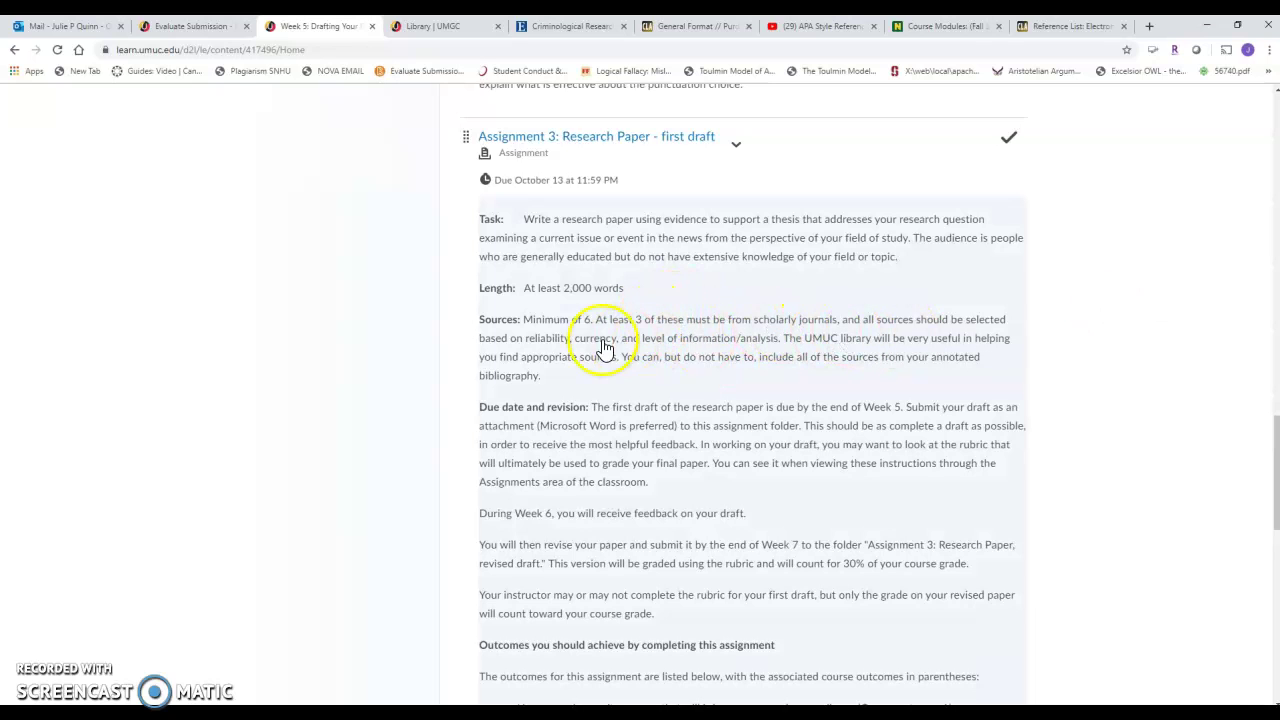
# Change the library's university abbreviation to "UMGC" in the Sources paragraph of the Assignment 3 description, save it, and switch back to the Word document
pyautogui.click(840, 342)
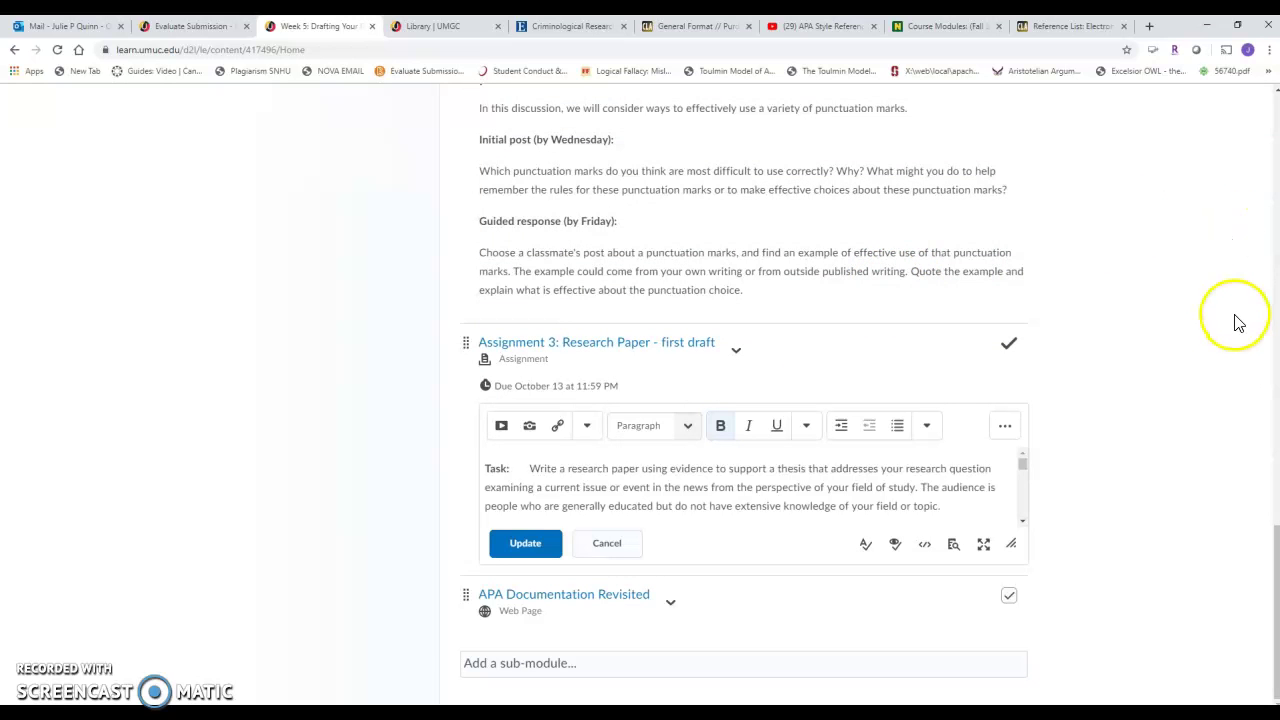
pyautogui.click(1012, 544)
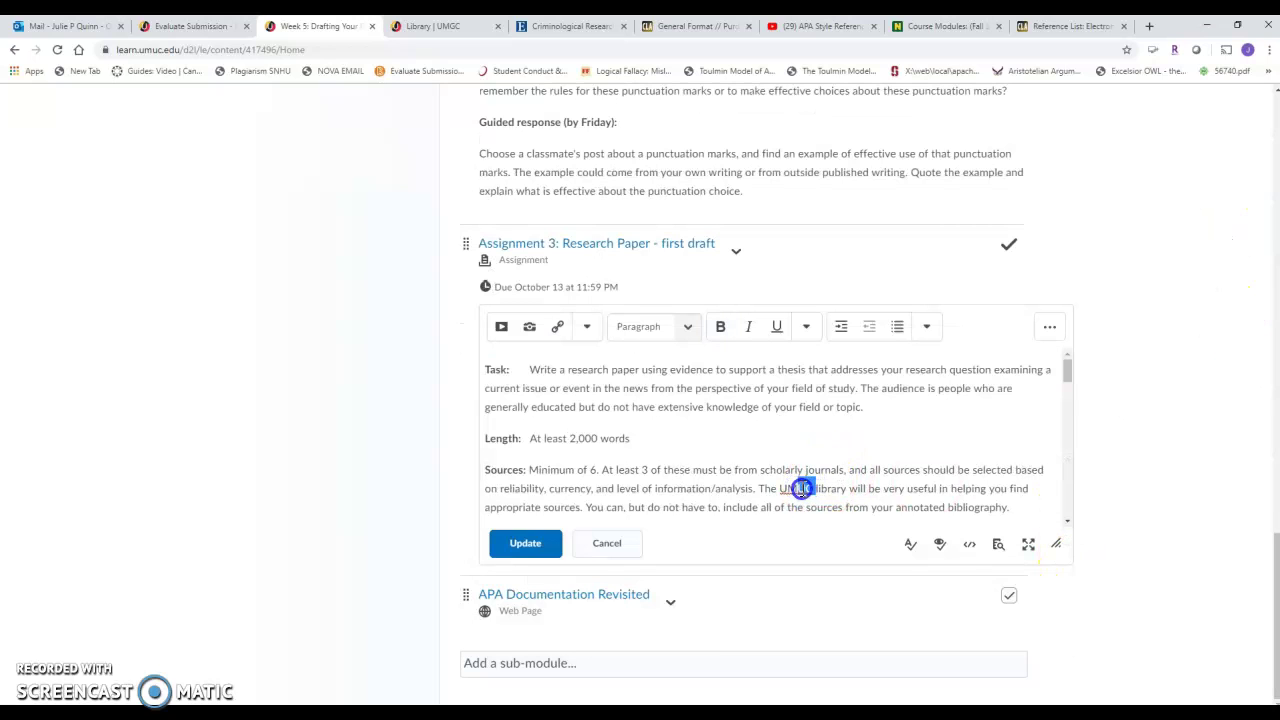
pyautogui.press('Delete')
pyautogui.write('G')
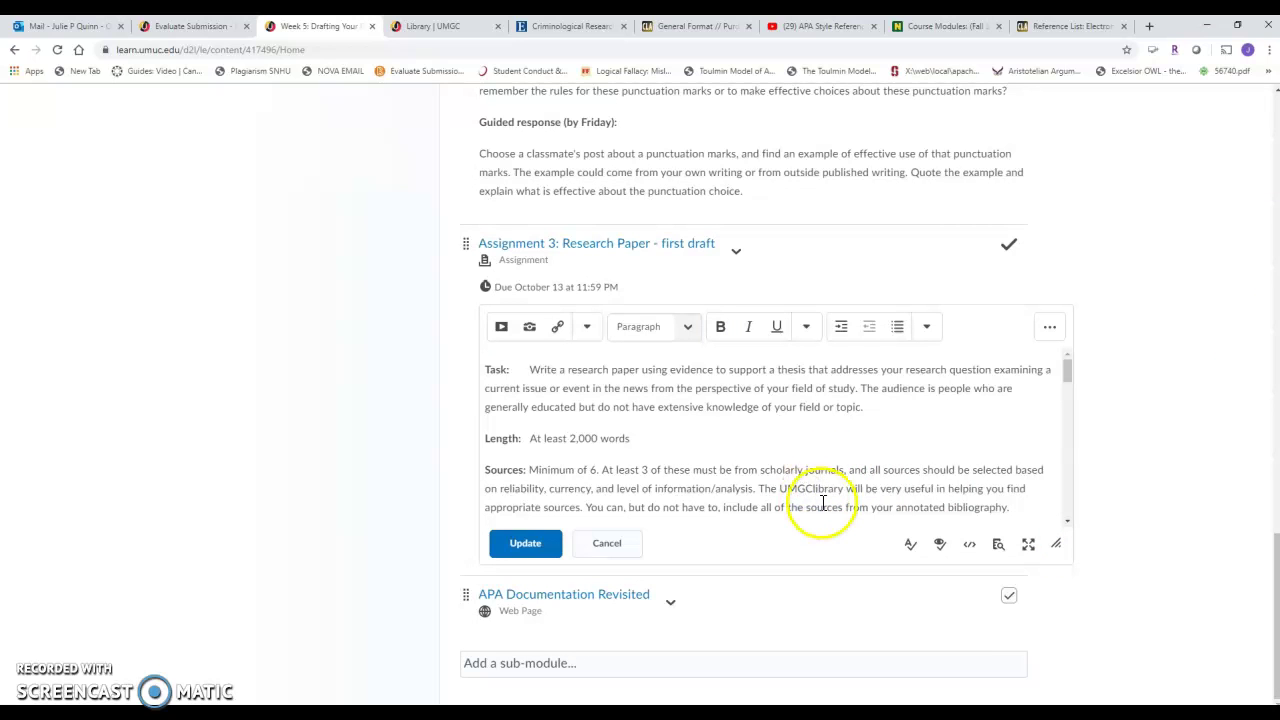
pyautogui.click(525, 543)
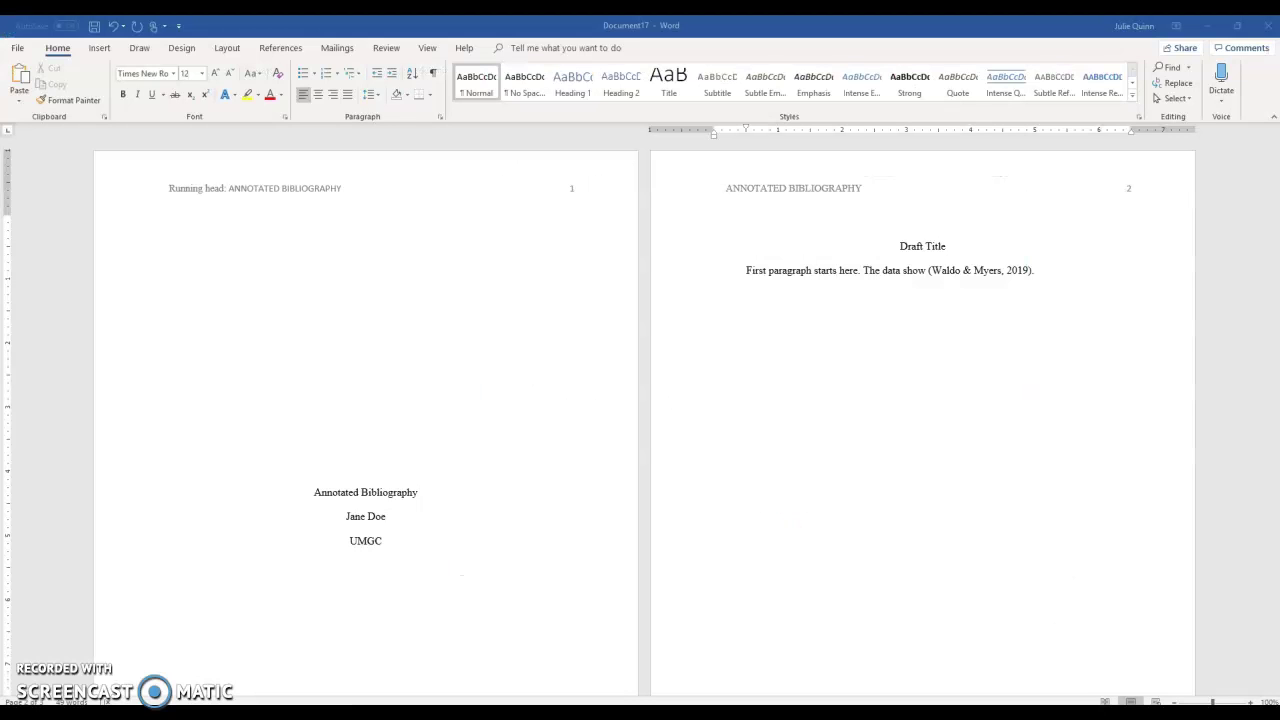
pyautogui.click(882, 658)
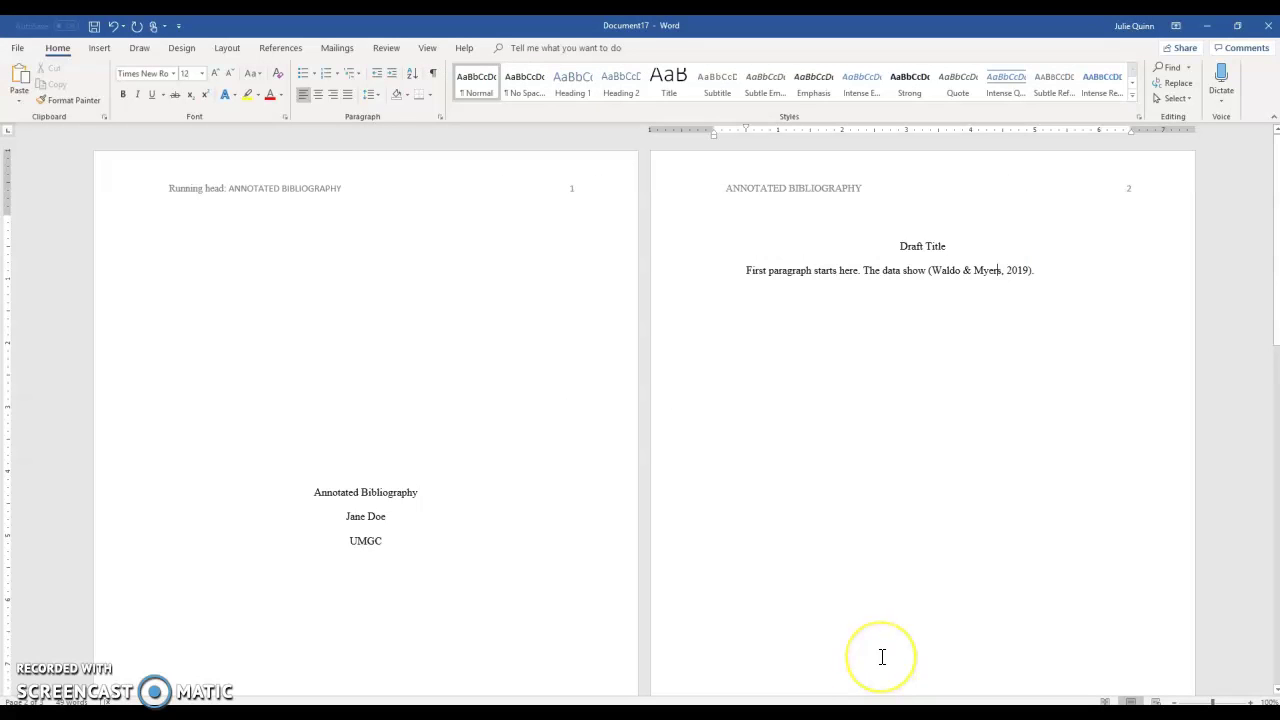